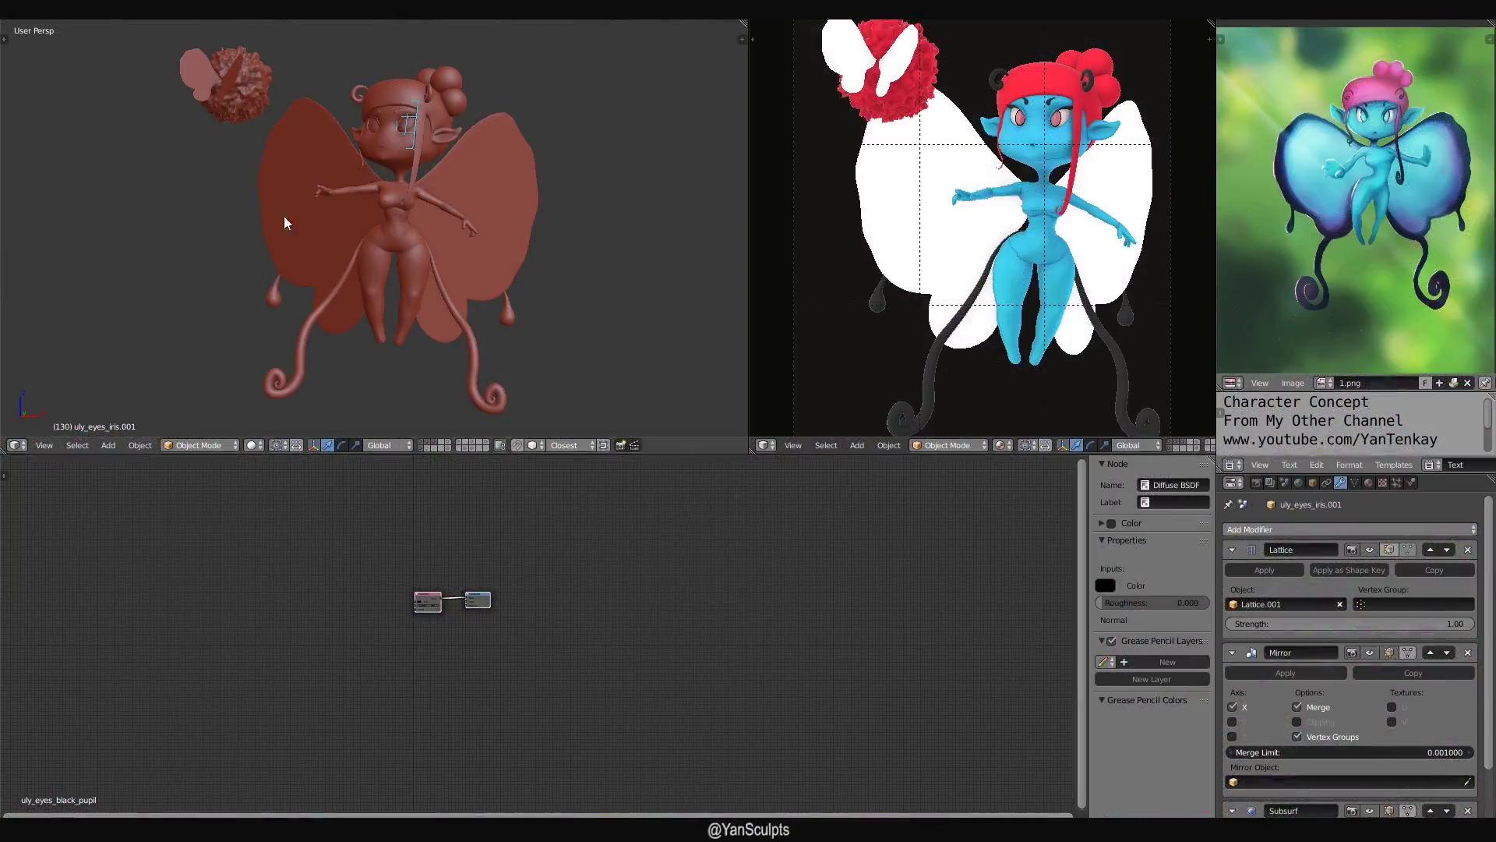
Show only the layer with the eyes, frame them, and expand the 3D view over the neighbouring viewport and node editor.
{"action": "left_click", "coordinate": [427, 446]}
{"action": "key", "text": "KP_Decimal"}
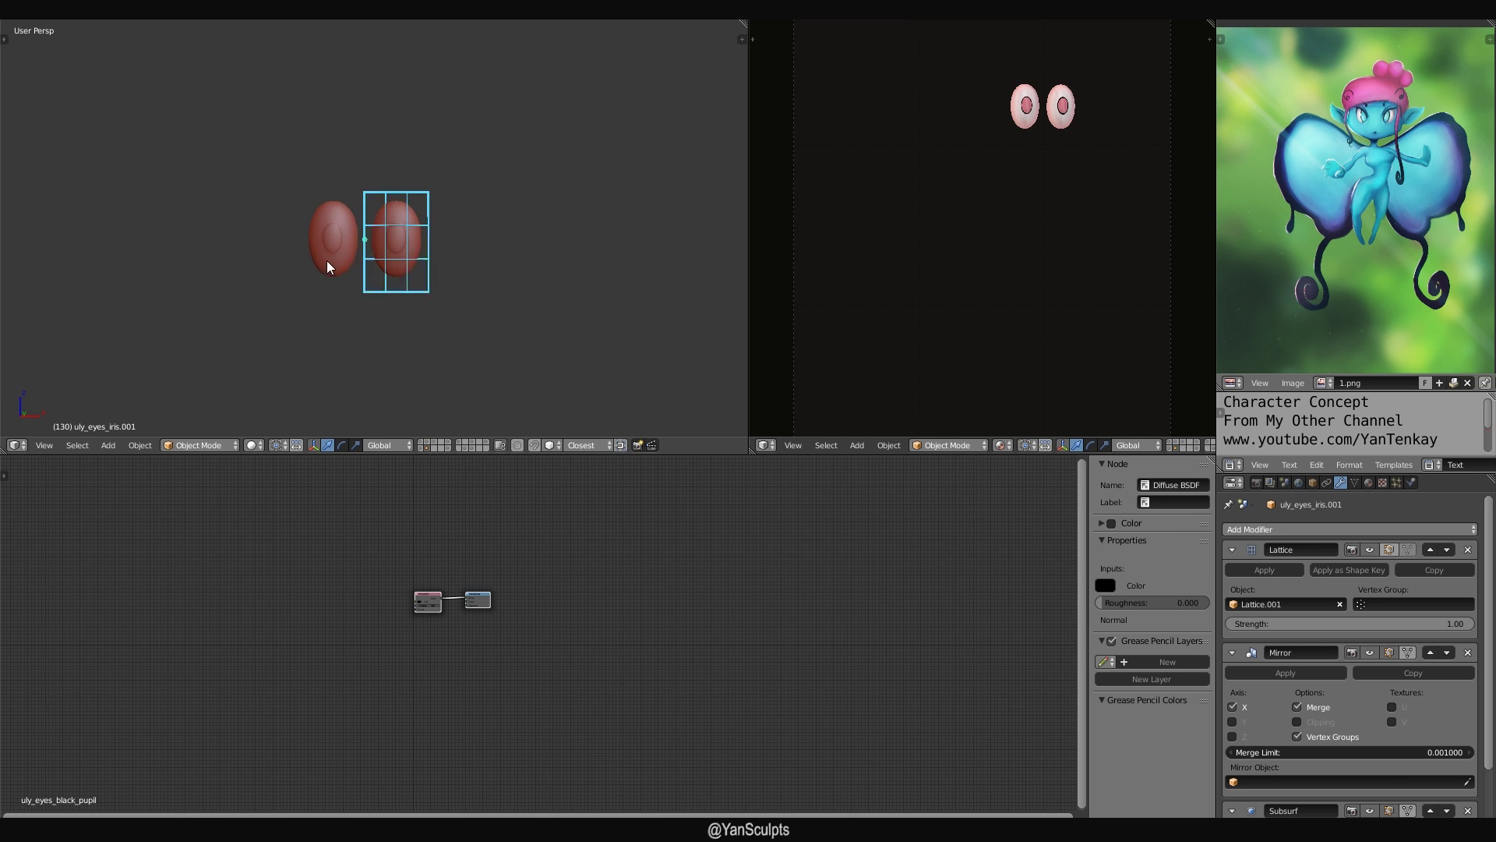
{"action": "scroll", "coordinate": [331, 263], "scroll_direction": "up", "scroll_amount": 4}
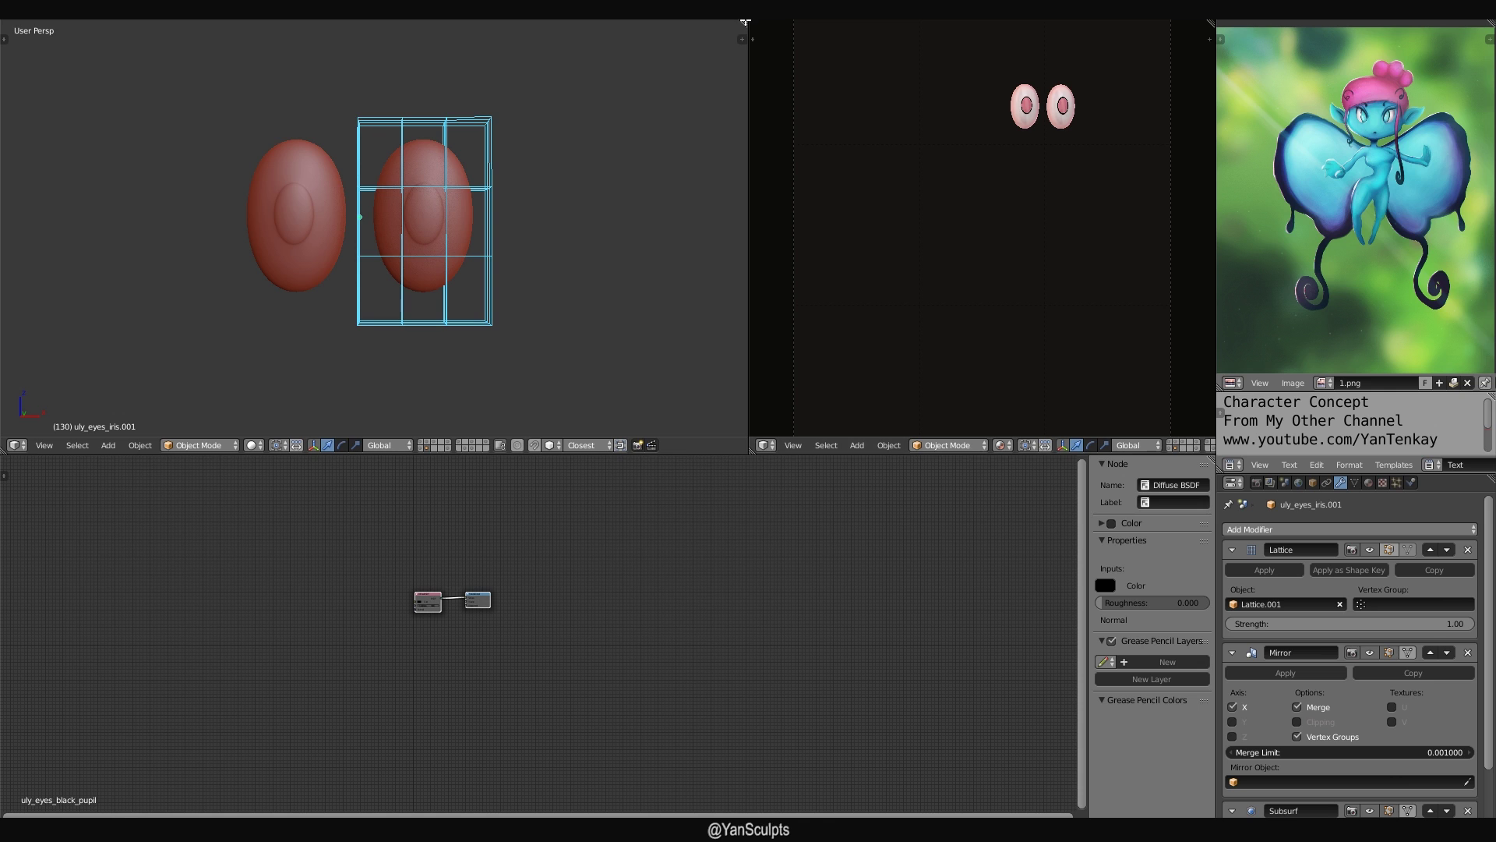
{"action": "left_click_drag", "start_coordinate": [745, 22], "coordinate": [1055, 240]}
{"action": "left_click_drag", "start_coordinate": [752, 456], "coordinate": [744, 824]}
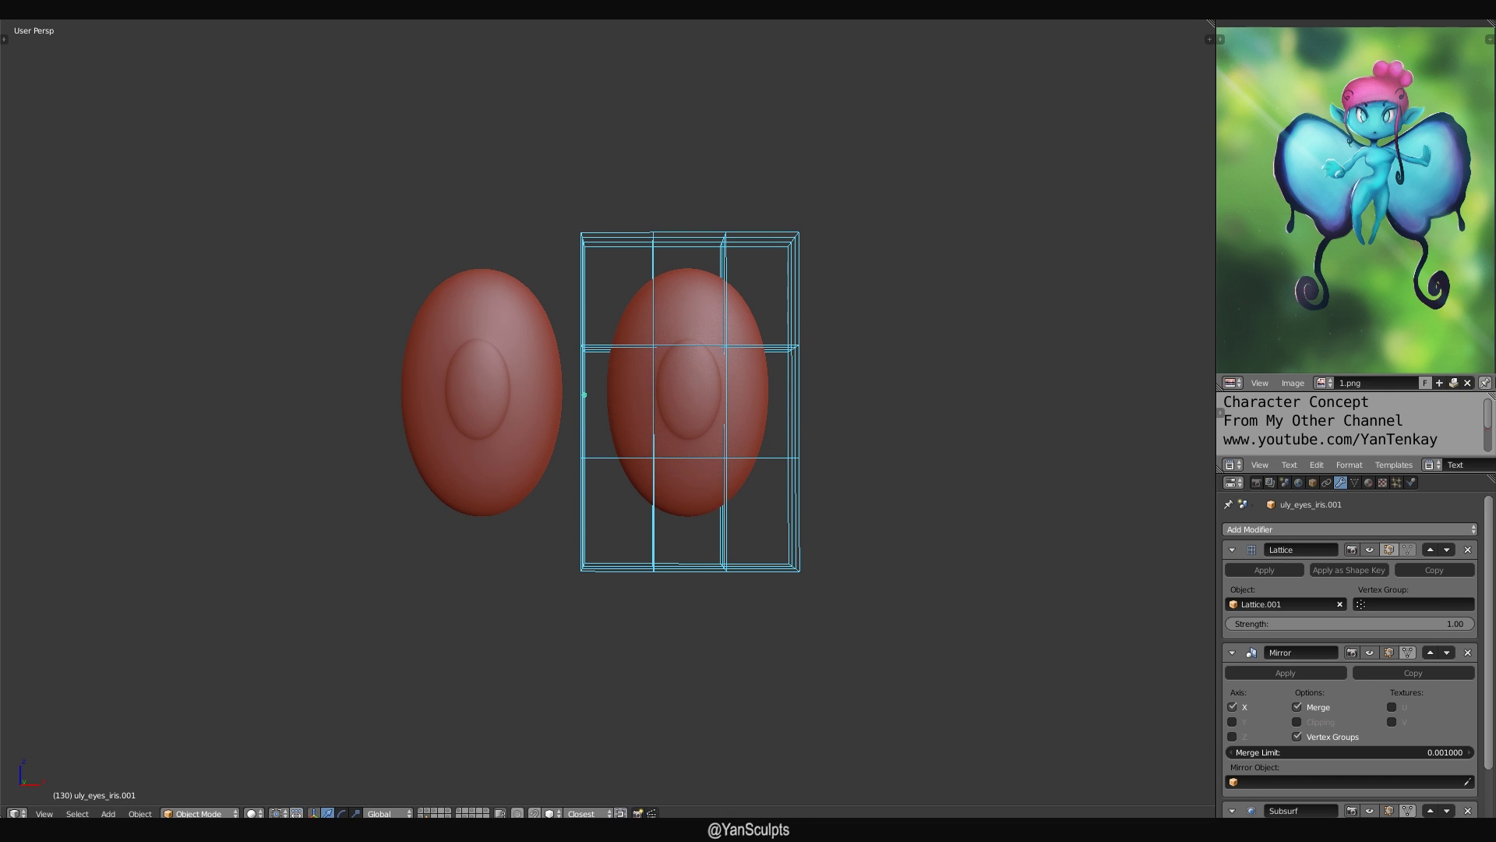
Turn off the Lattice modifier's viewport display on the eyes and hide the lattice cage.
{"action": "left_click", "coordinate": [1368, 552]}
{"action": "right_click", "coordinate": [681, 417]}
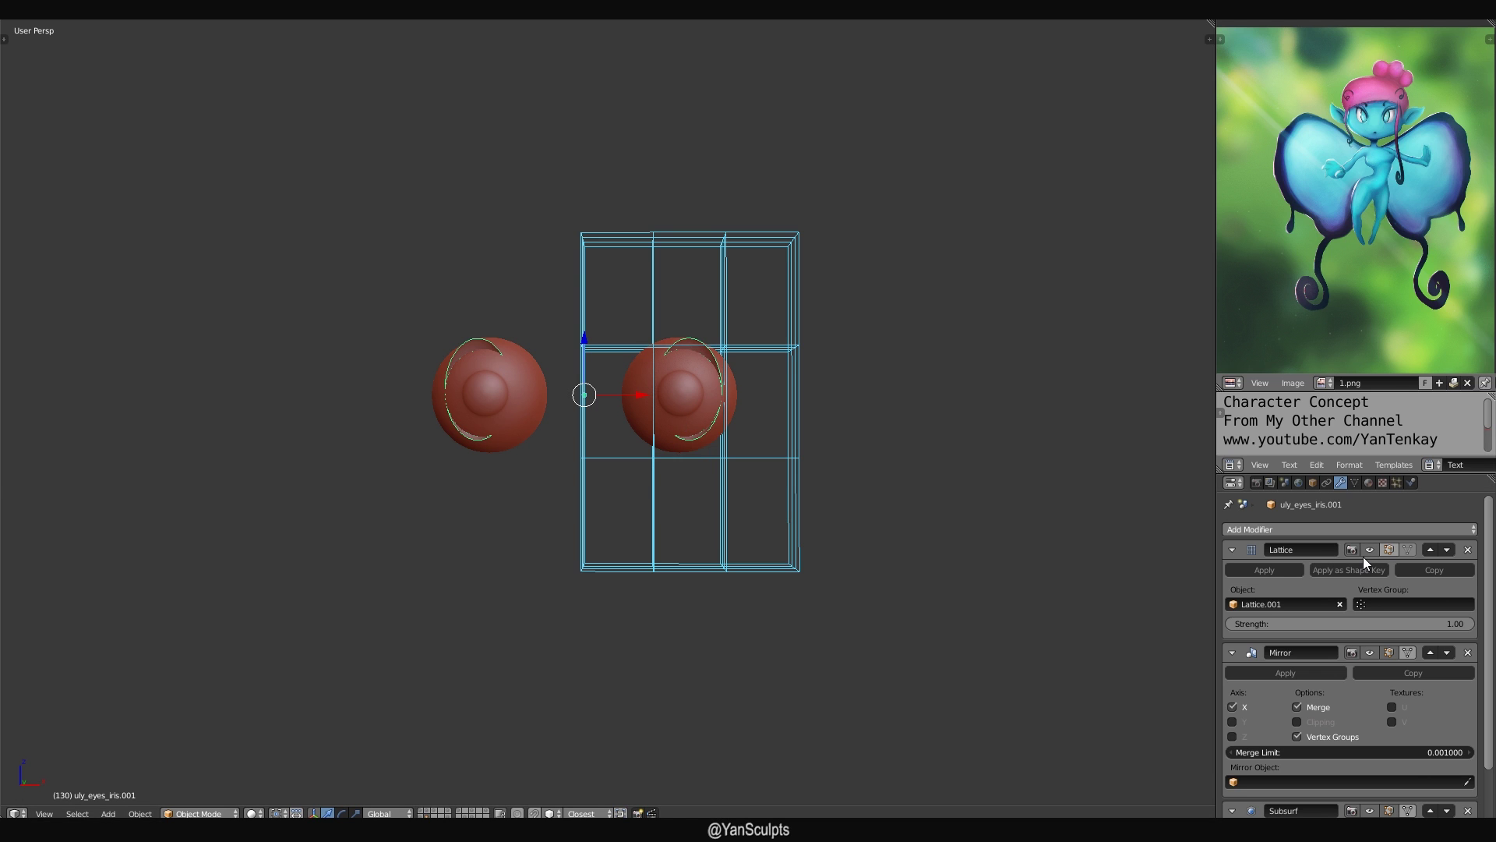
{"action": "right_click", "coordinate": [784, 331]}
{"action": "key", "text": "h"}
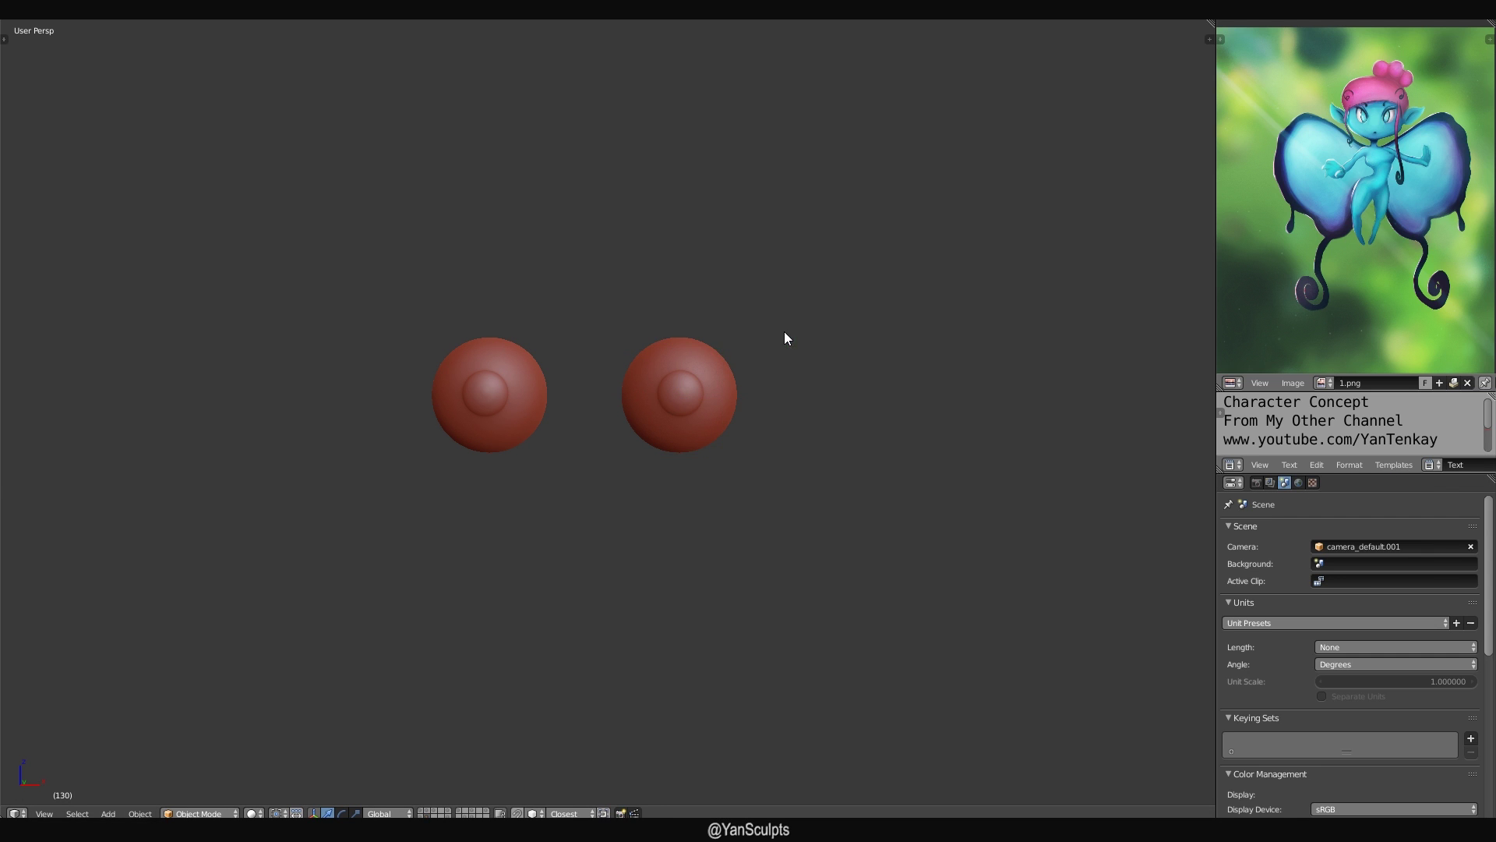
Snap the 3D cursor to the eye sclera's origin and add a UV sphere there.
{"action": "middle_click_drag", "start_coordinate": [705, 351], "coordinate": [633, 358], "text": "shift"}
{"action": "right_click", "coordinate": [663, 366]}
{"action": "key", "text": "shift+s"}
{"action": "left_click", "coordinate": [663, 366]}
{"action": "key", "text": "shift+a"}
{"action": "mouse_move", "coordinate": [632, 359]}
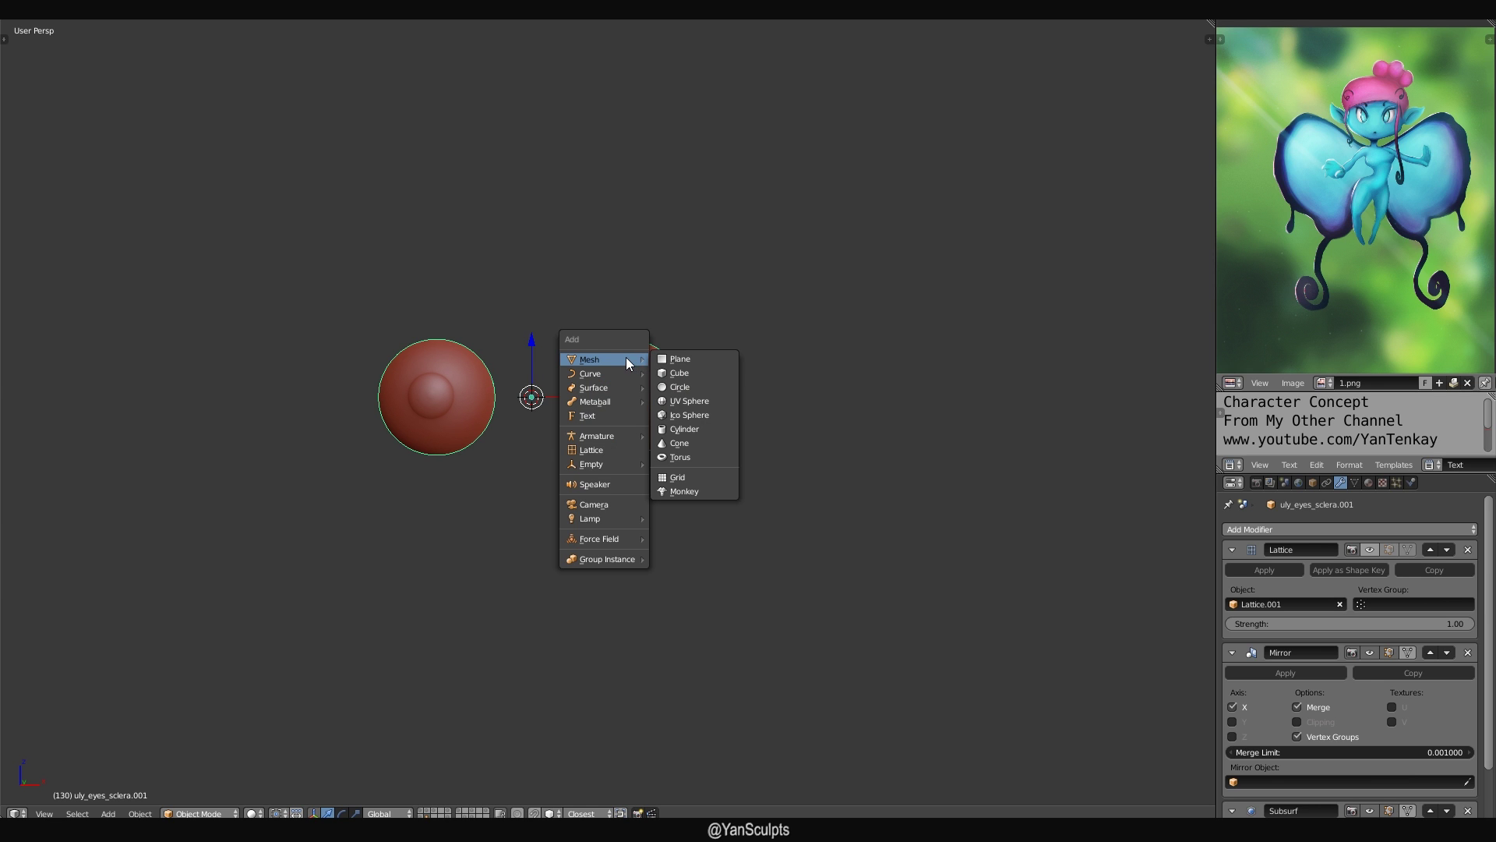
{"action": "left_click", "coordinate": [696, 402]}
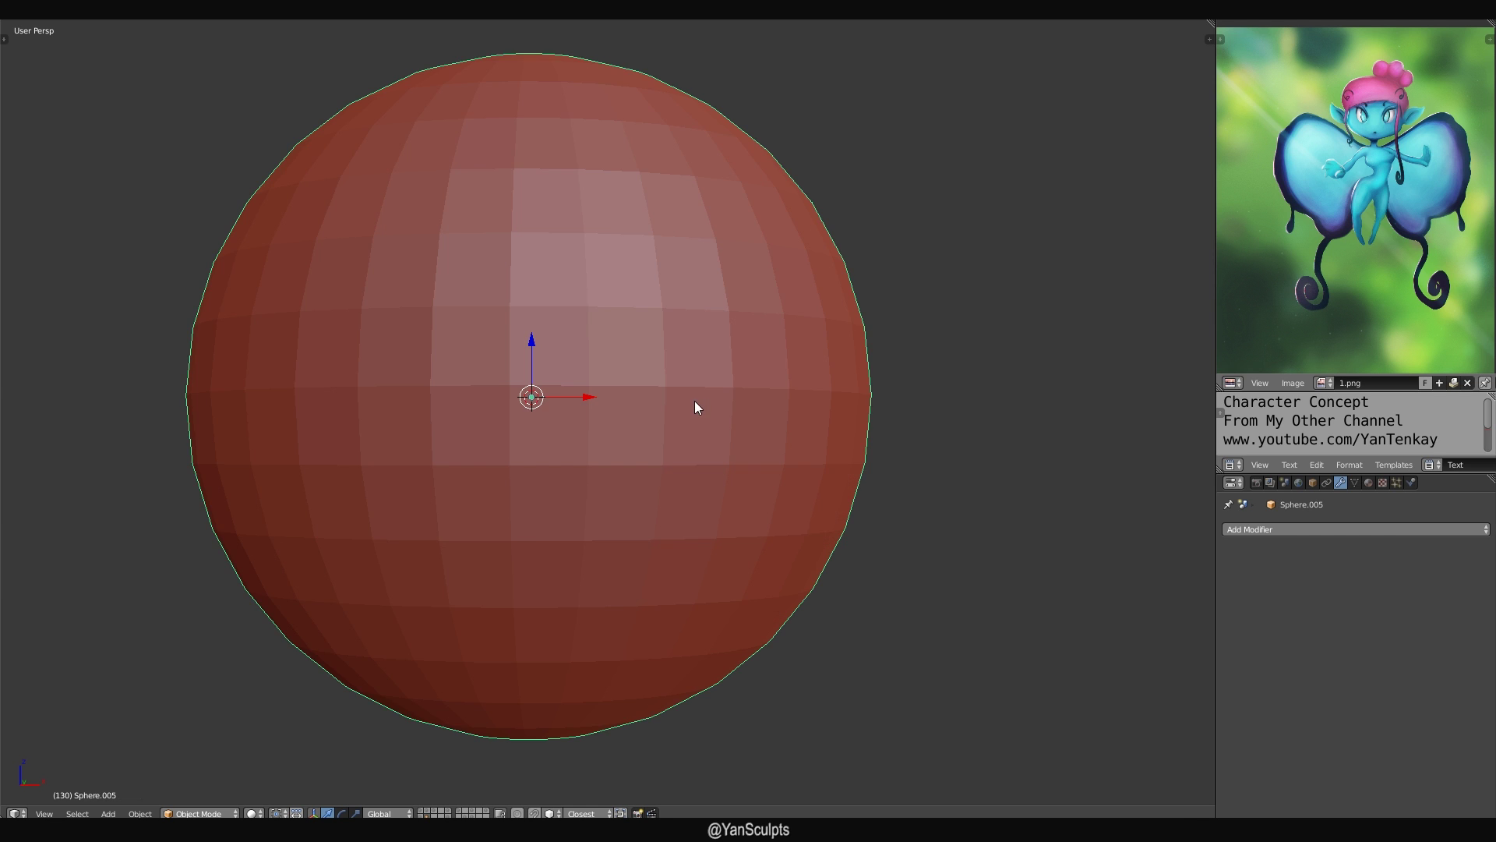
Rotate the new sphere's mesh 90 degrees about X and scale it down to roughly the existing eye's size in orthographic view.
{"action": "key", "text": "Tab"}
{"action": "type", "text": "r"}
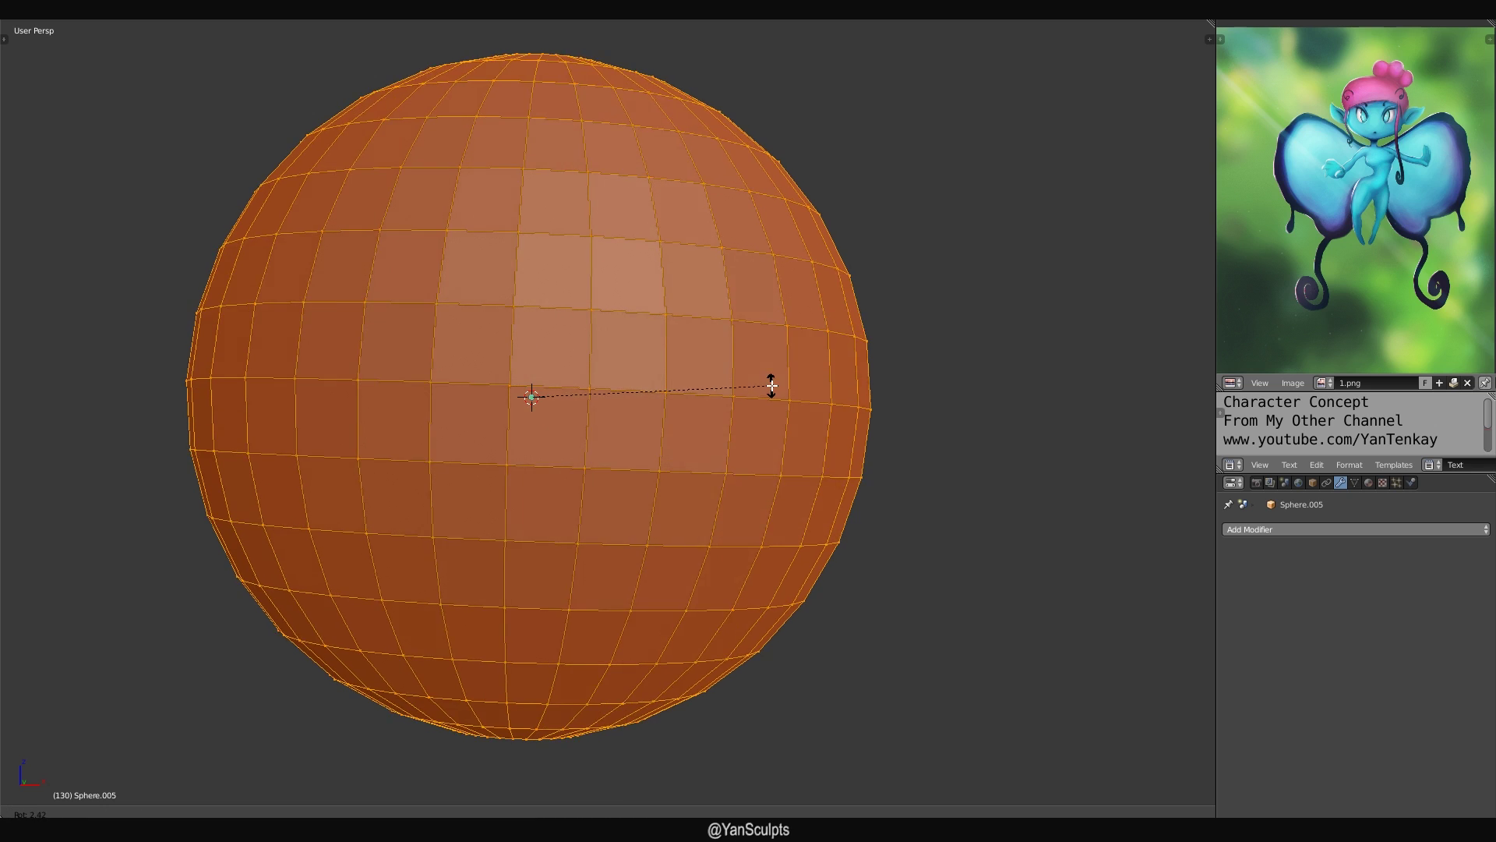
{"action": "type", "text": "90x"}
{"action": "key", "text": "Return"}
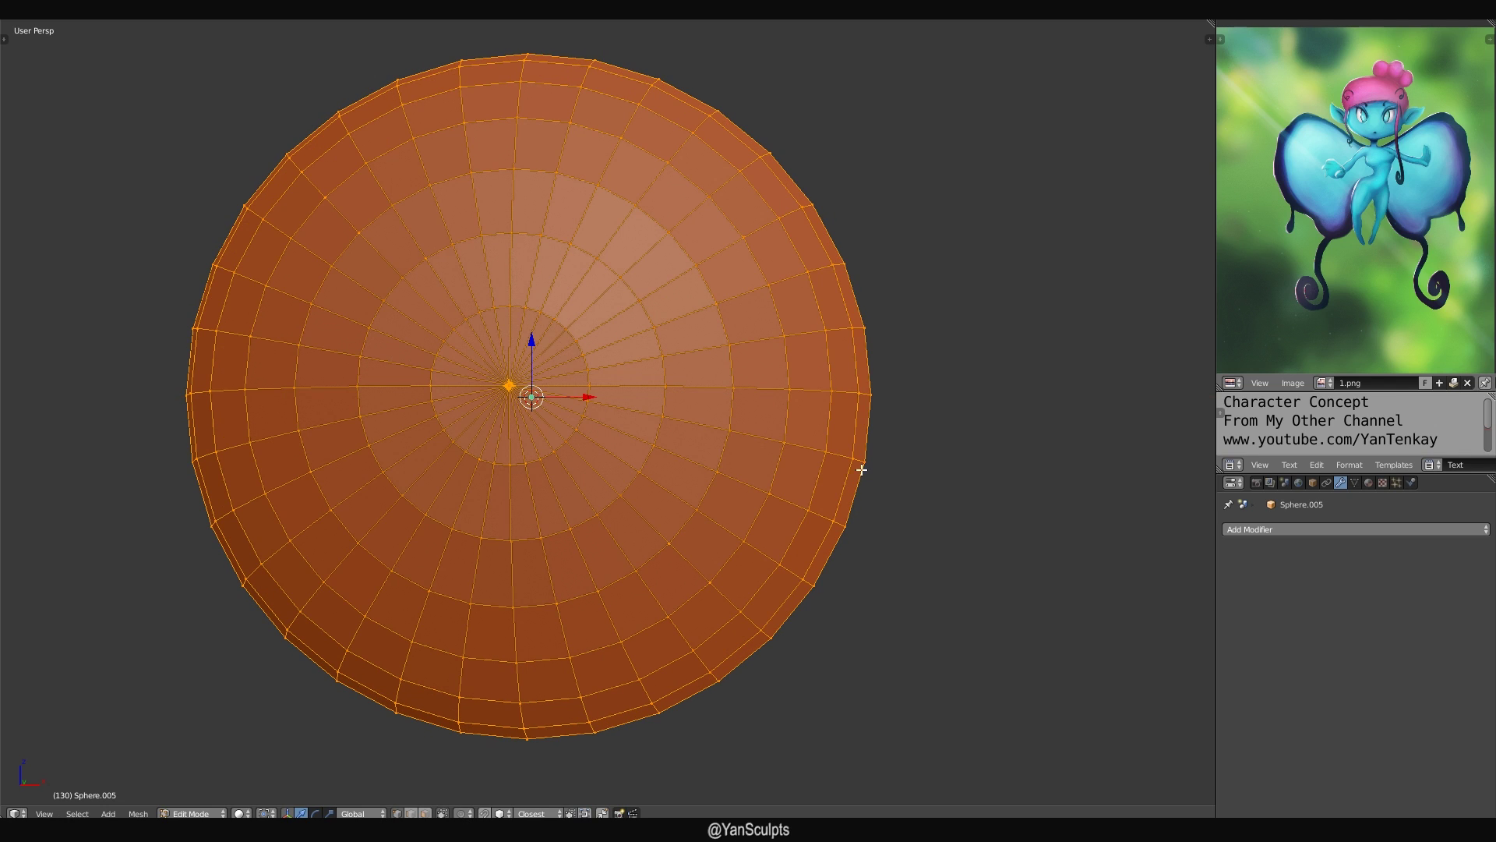
{"action": "key", "text": "KP_5"}
{"action": "key", "text": "s"}
{"action": "left_click", "coordinate": [628, 417]}
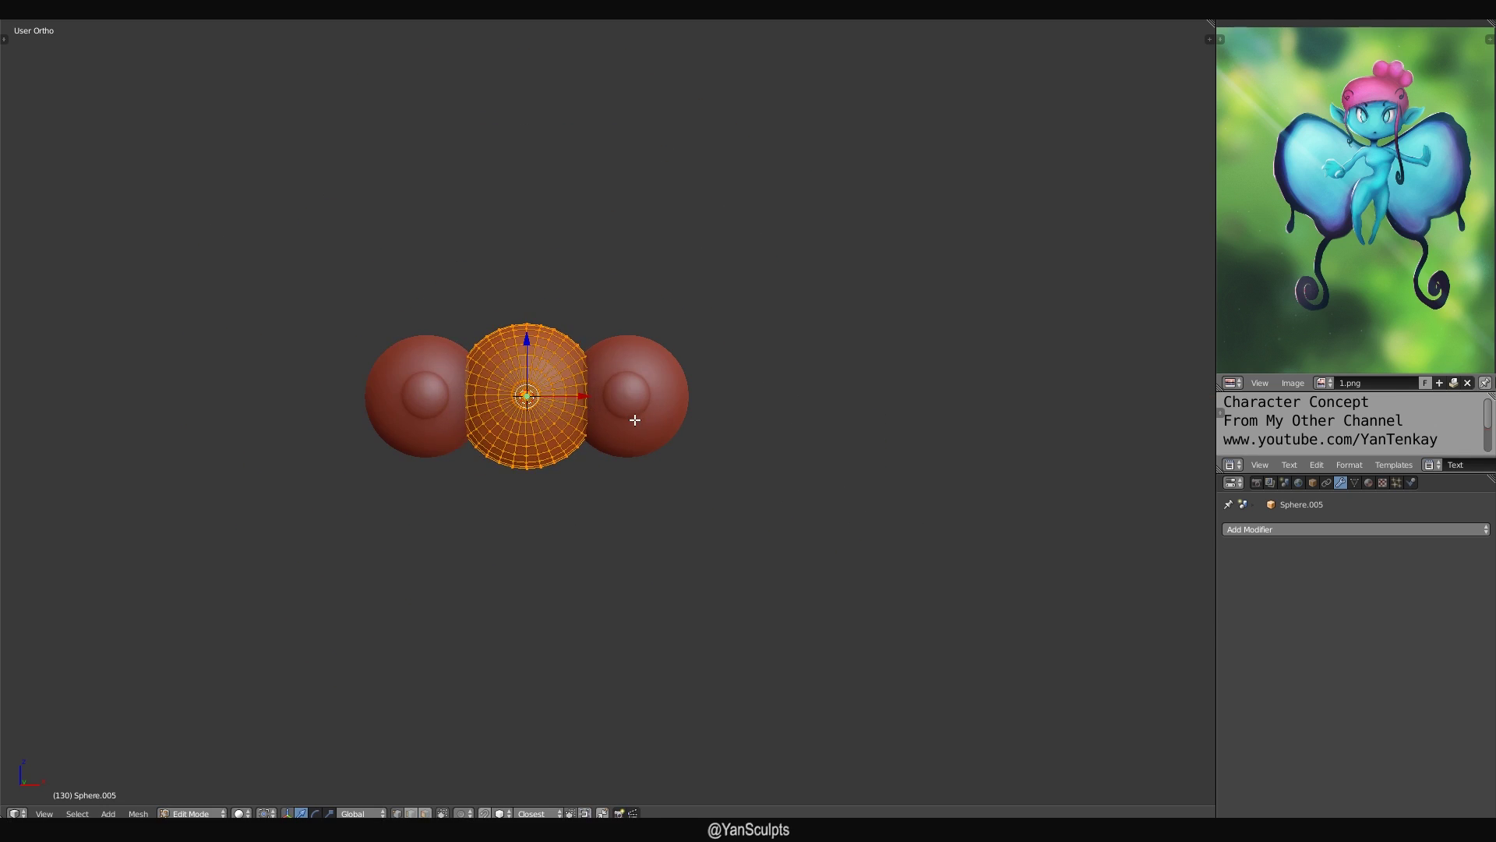
In wireframe shading, move the sphere mesh about 0.28 units along X so it overlaps the existing eye.
{"action": "key", "text": "z"}
{"action": "scroll", "coordinate": [794, 457], "scroll_direction": "up", "scroll_amount": 5}
{"action": "key", "text": "g"}
{"action": "key", "text": "x"}
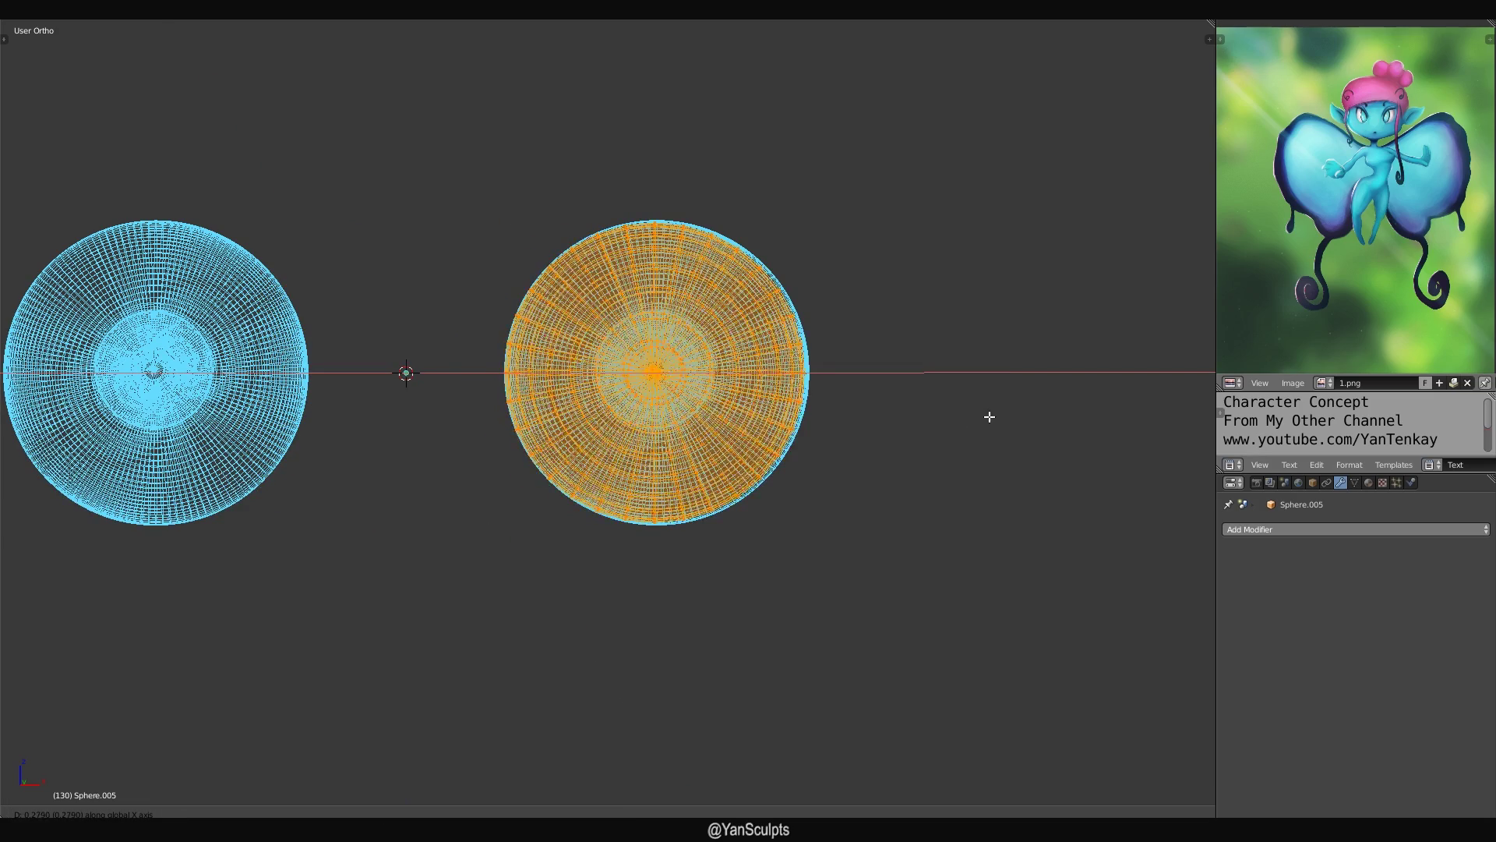
{"action": "right_click", "coordinate": [925, 415]}
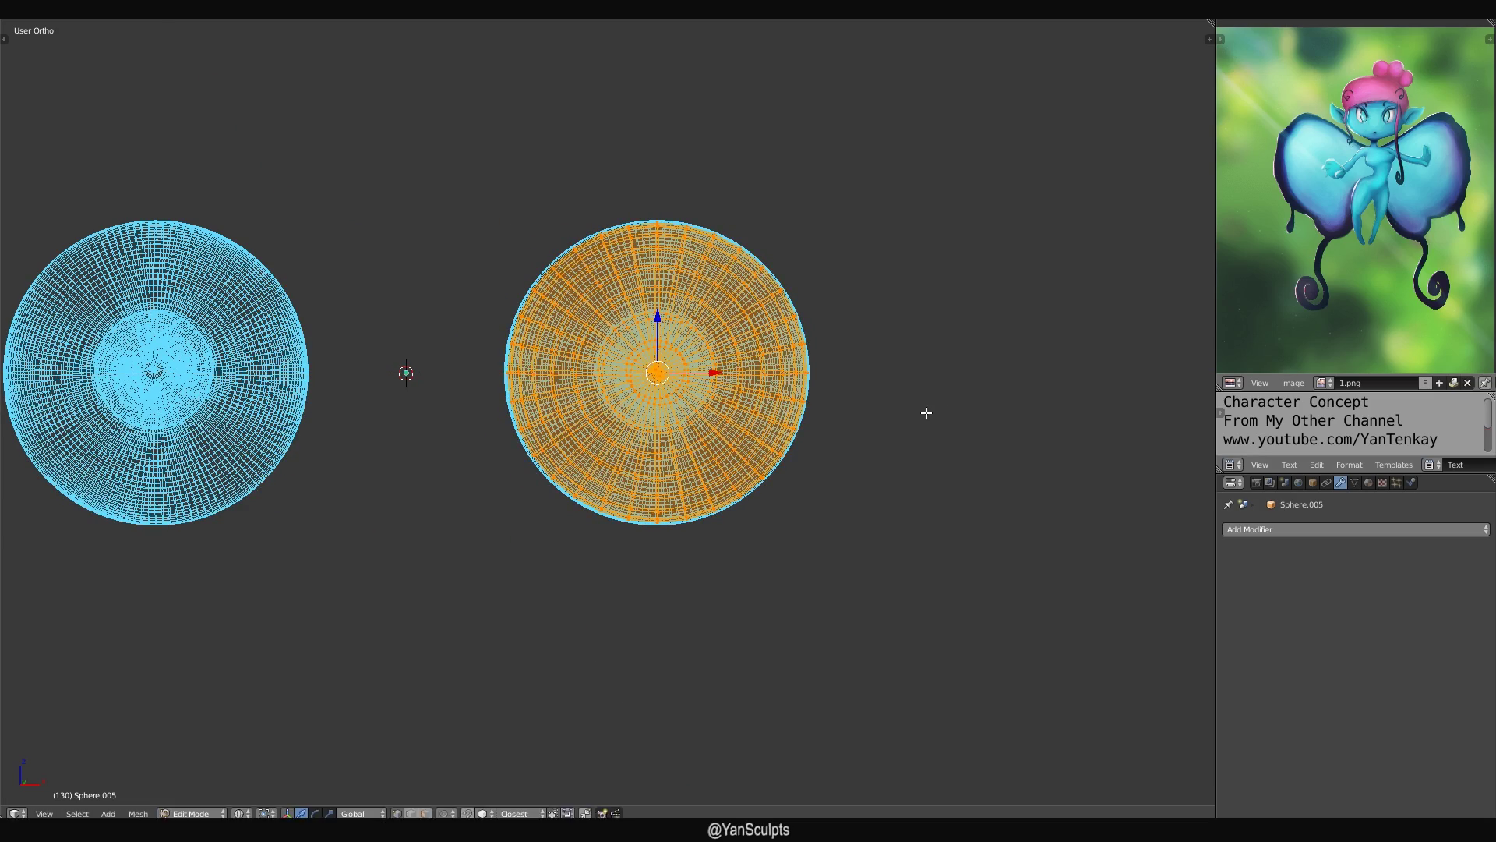
{"action": "key", "text": "s"}
{"action": "right_click", "coordinate": [941, 413]}
Duplicate the sphere mesh along X to a free spot beside the existing eye, and return to solid shading.
{"action": "scroll", "coordinate": [936, 416], "scroll_direction": "down", "scroll_amount": 3}
{"action": "middle_click_drag", "start_coordinate": [925, 415], "coordinate": [802, 421], "text": "shift"}
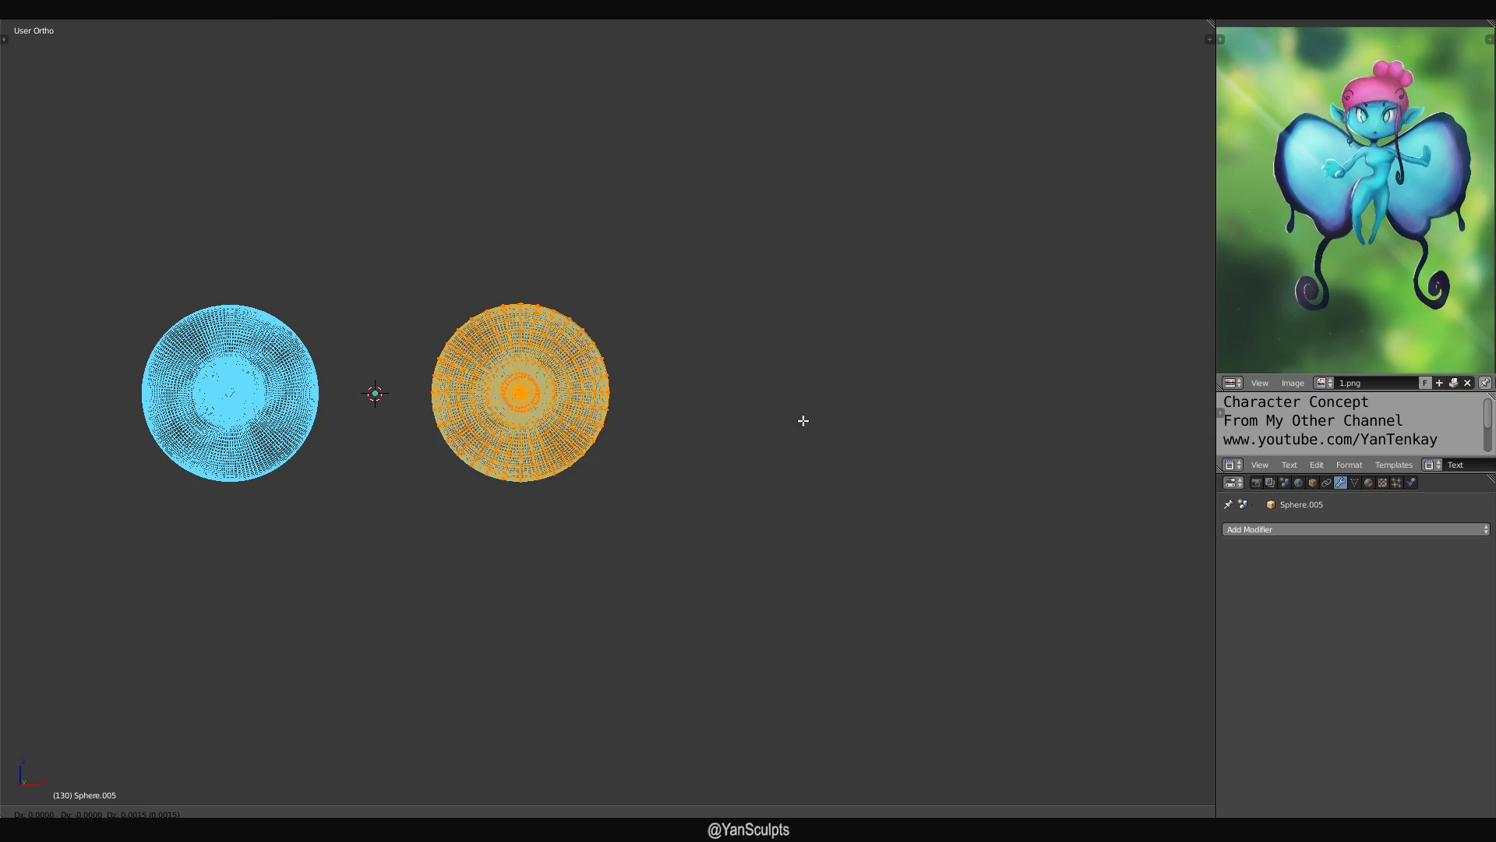
{"action": "key", "text": "shift+d"}
{"action": "key", "text": "x"}
{"action": "left_click", "coordinate": [1078, 421]}
{"action": "mouse_move", "coordinate": [1078, 421]}
{"action": "middle_mouse_down"}
{"action": "mouse_move", "coordinate": [808, 445]}
{"action": "mouse_move", "coordinate": [720, 427]}
{"action": "mouse_move", "coordinate": [712, 391]}
{"action": "mouse_move", "coordinate": [514, 426]}
{"action": "mouse_move", "coordinate": [768, 451]}
{"action": "mouse_move", "coordinate": [805, 434]}
{"action": "mouse_move", "coordinate": [886, 460]}
{"action": "mouse_move", "coordinate": [732, 468]}
{"action": "mouse_move", "coordinate": [811, 475]}
{"action": "mouse_move", "coordinate": [766, 465]}
{"action": "mouse_move", "coordinate": [794, 447]}
{"action": "middle_mouse_up"}
{"action": "key", "text": "KP_1"}
{"action": "scroll", "coordinate": [701, 399], "scroll_direction": "up", "scroll_amount": 2}
{"action": "key", "text": "z"}
{"action": "scroll", "coordinate": [795, 447], "scroll_direction": "up", "scroll_amount": 1}
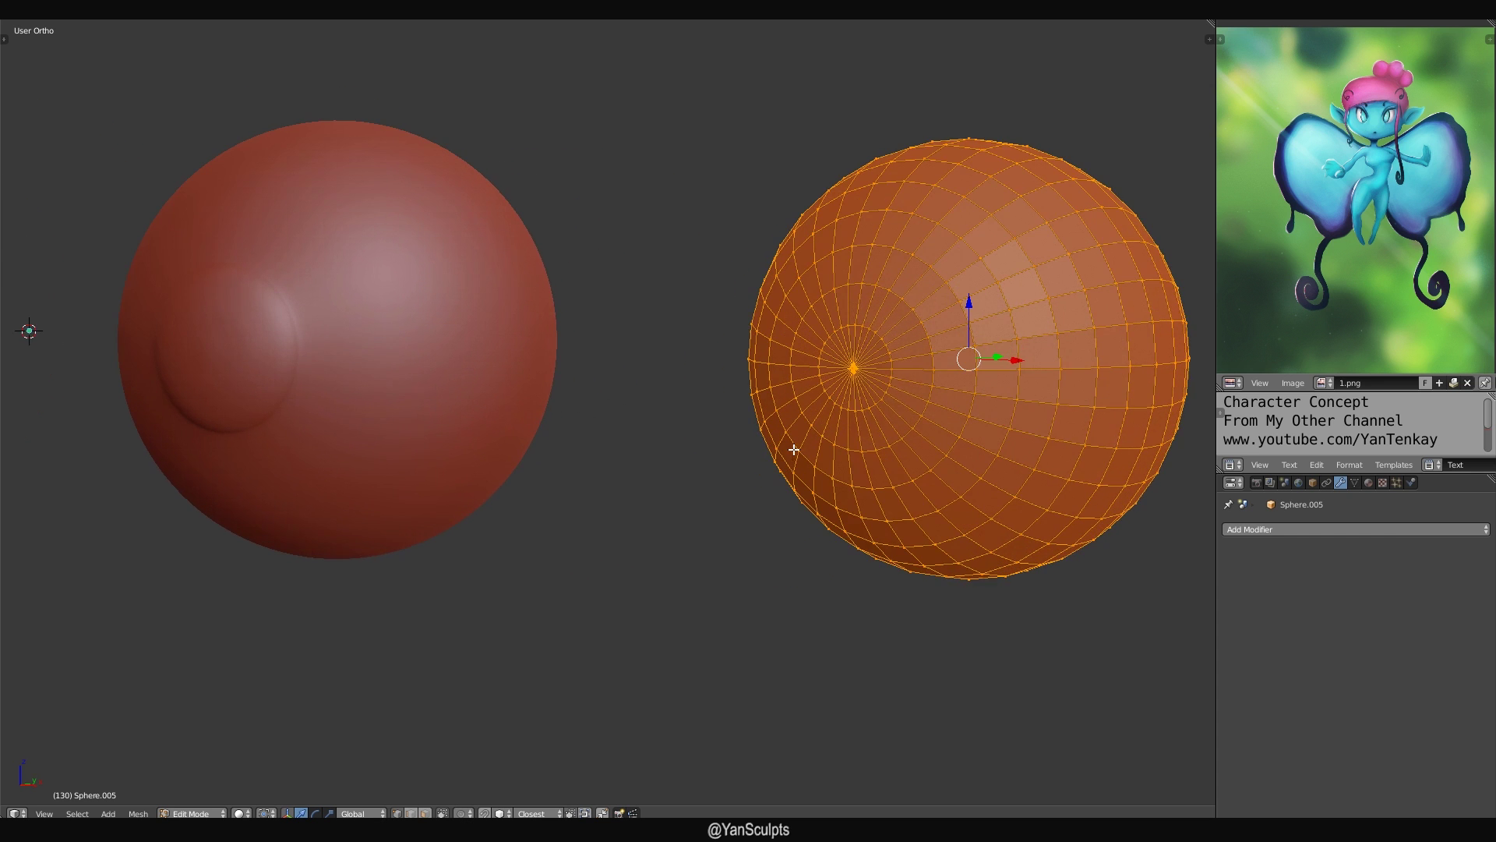
Switch to edge selection and edge-slide the second ring around the sphere's front pole to the iris size.
{"action": "mouse_move", "coordinate": [914, 387]}
{"action": "middle_mouse_down", "text": "shift"}
{"action": "mouse_move", "coordinate": [823, 409]}
{"action": "mouse_move", "coordinate": [938, 404]}
{"action": "mouse_move", "coordinate": [865, 379]}
{"action": "middle_mouse_up", "text": "shift"}
{"action": "scroll", "coordinate": [822, 409], "scroll_direction": "up", "scroll_amount": 1}
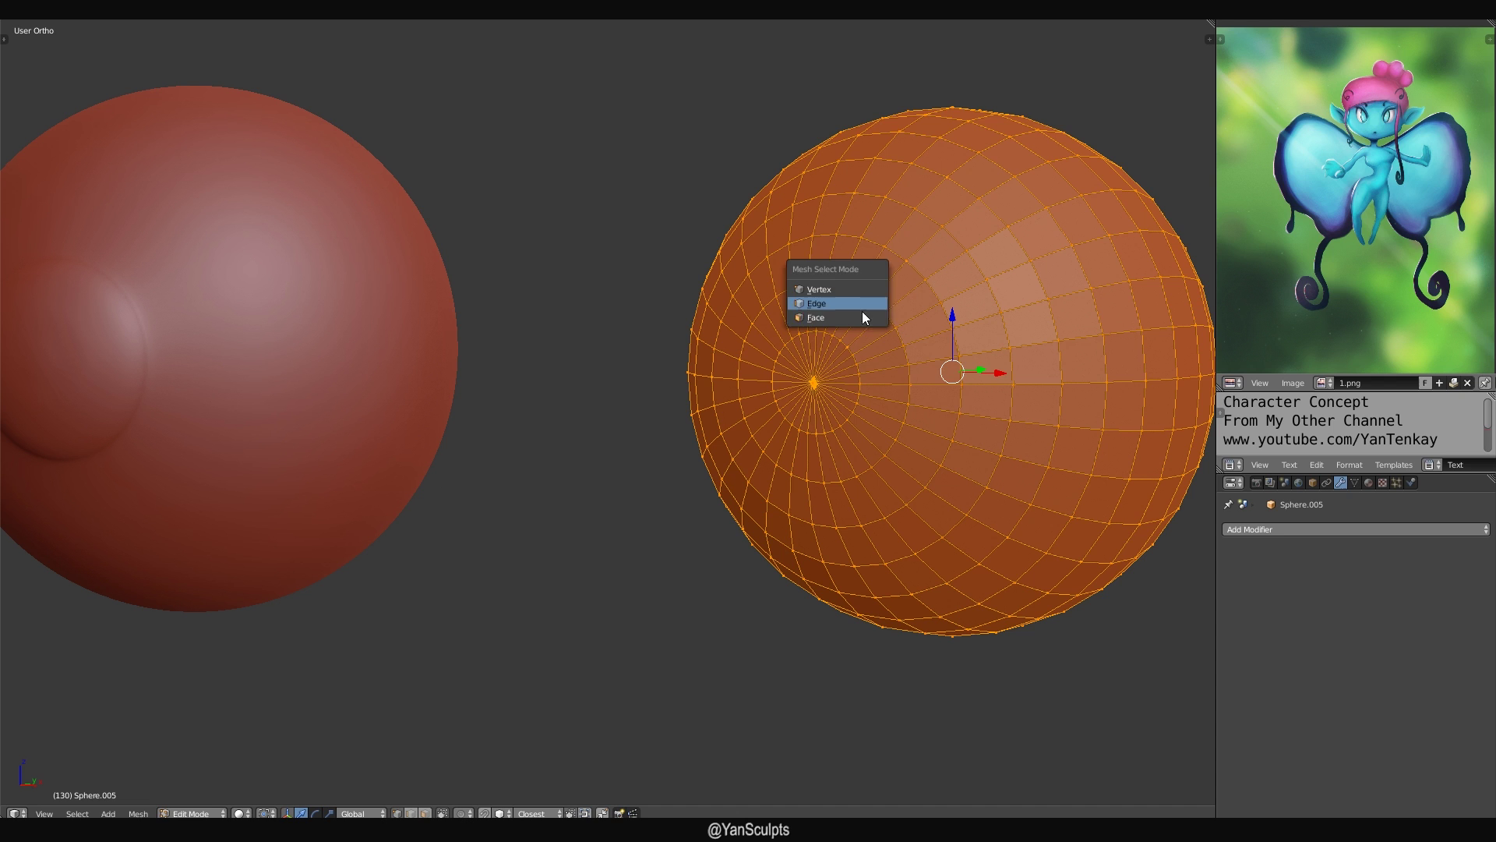
{"action": "left_click", "coordinate": [860, 304]}
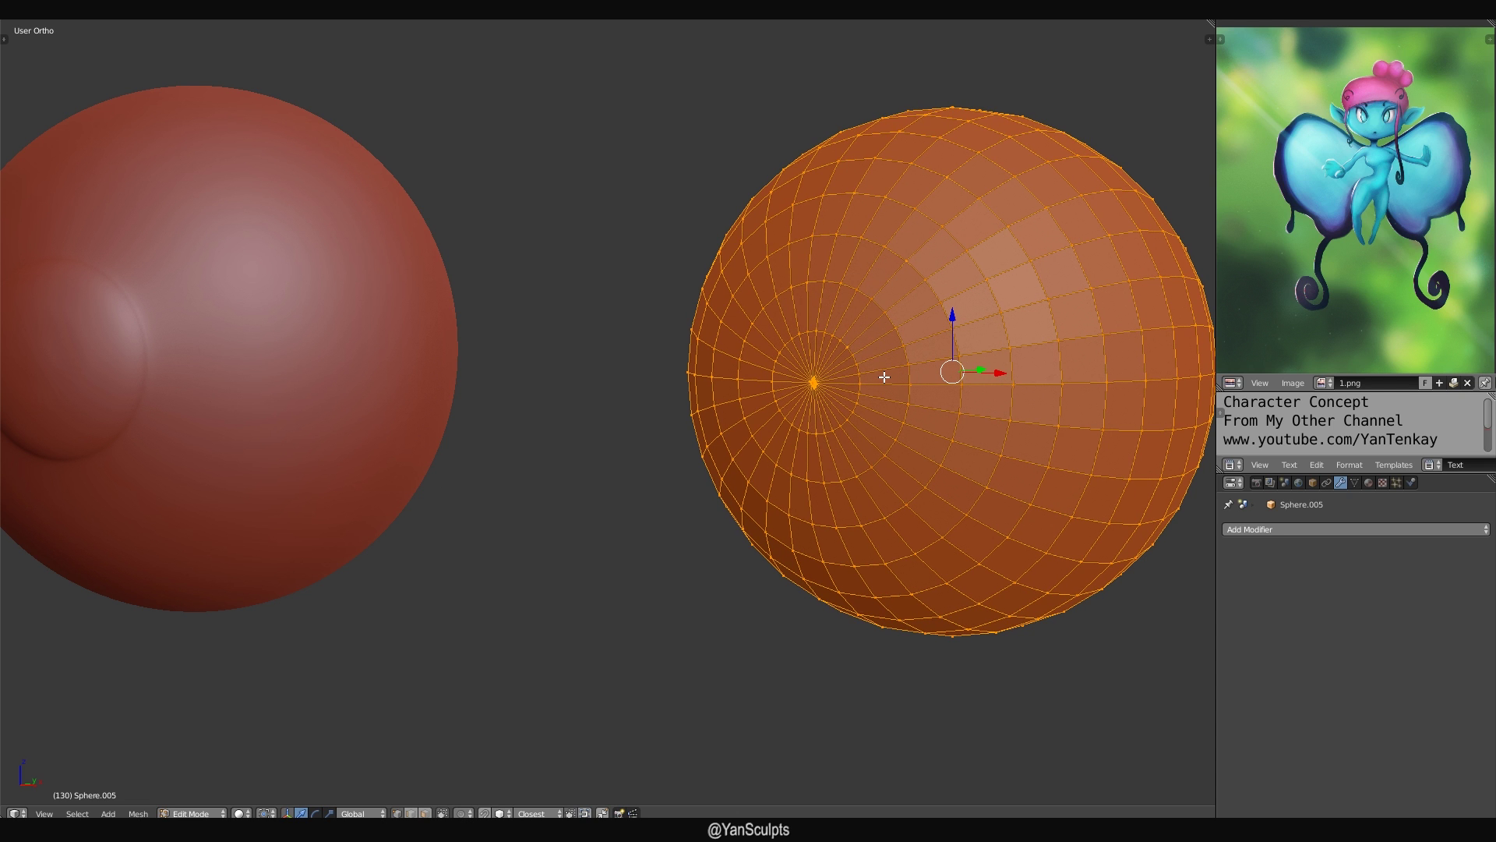
{"action": "right_click", "coordinate": [874, 346], "text": "alt"}
{"action": "key", "text": "g"}
{"action": "key", "text": "g"}
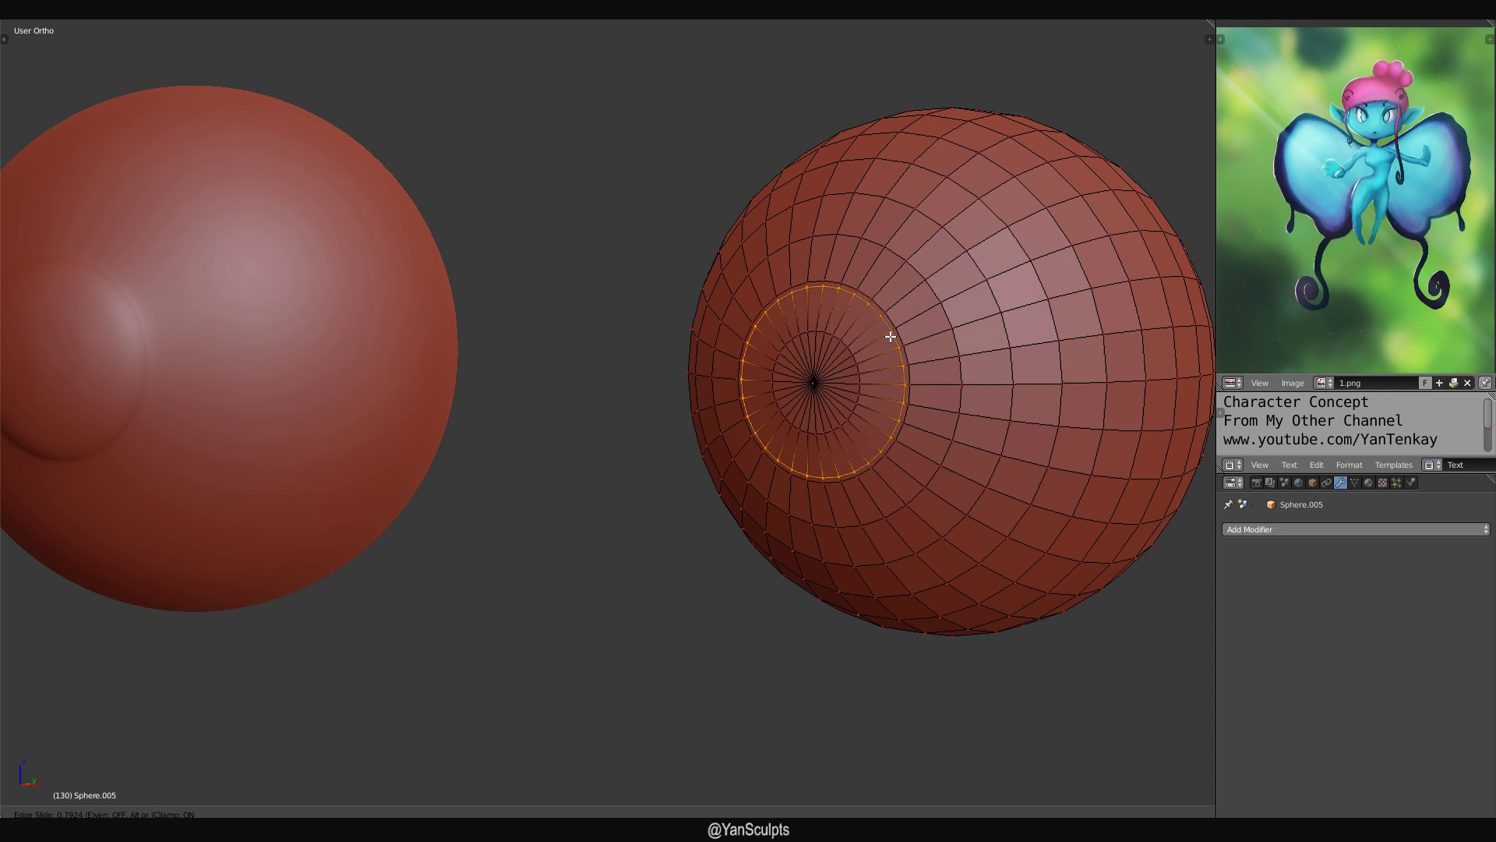
{"action": "left_click", "coordinate": [893, 335]}
Add two loop cuts between the iris border ring and the ring nearest the front pole.
{"action": "middle_click_drag", "start_coordinate": [140, 310], "coordinate": [185, 295], "text": "shift"}
{"action": "scroll", "coordinate": [184, 294], "scroll_direction": "down", "scroll_amount": 1}
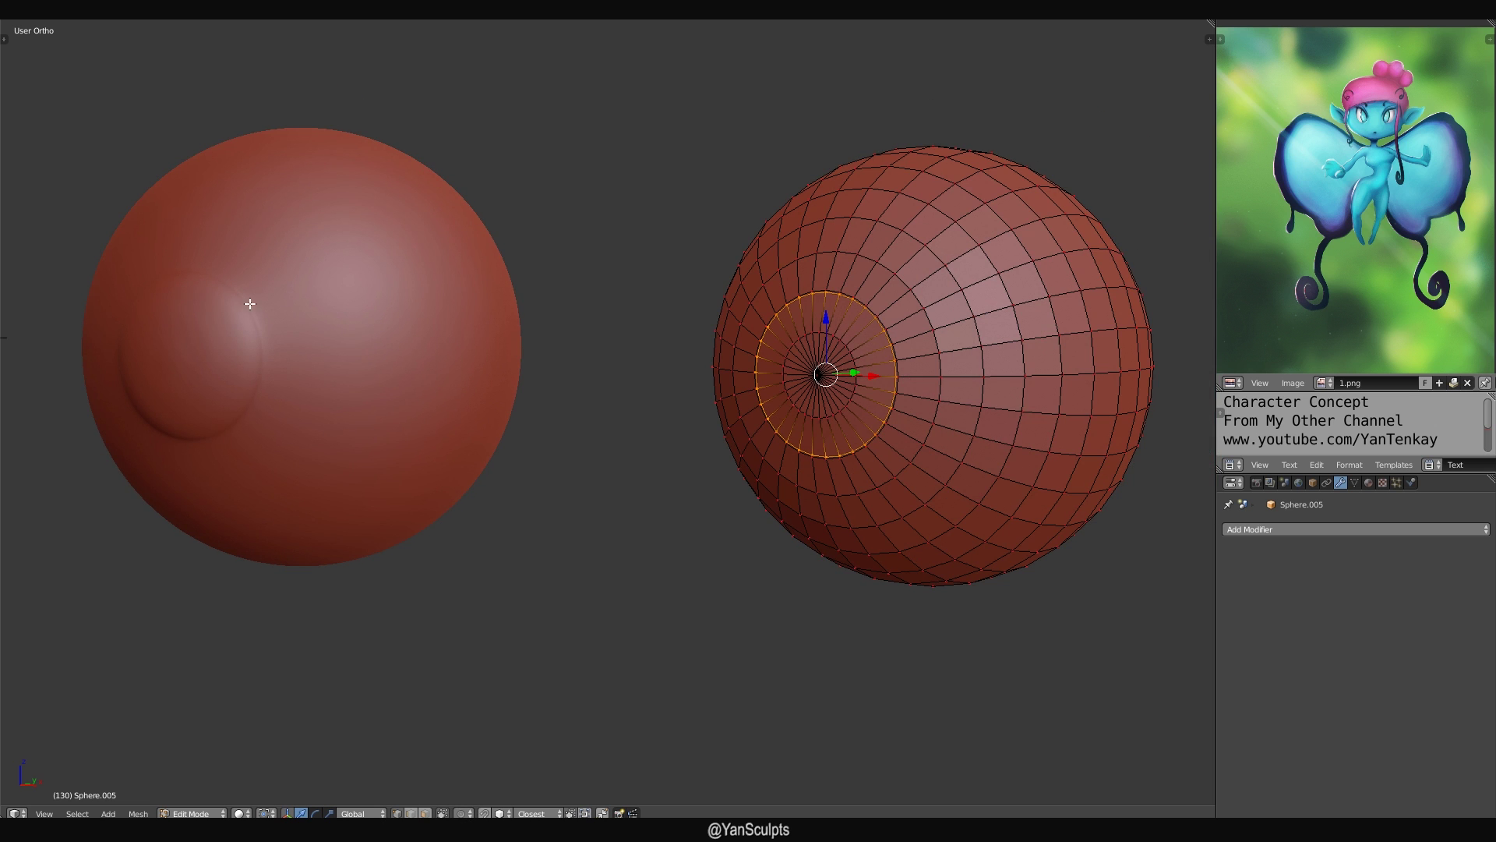
{"action": "middle_click_drag", "start_coordinate": [237, 421], "coordinate": [442, 422], "text": "shift"}
{"action": "scroll", "coordinate": [361, 269], "scroll_direction": "up", "scroll_amount": 2}
{"action": "middle_click_drag", "start_coordinate": [593, 435], "coordinate": [366, 418], "text": "shift"}
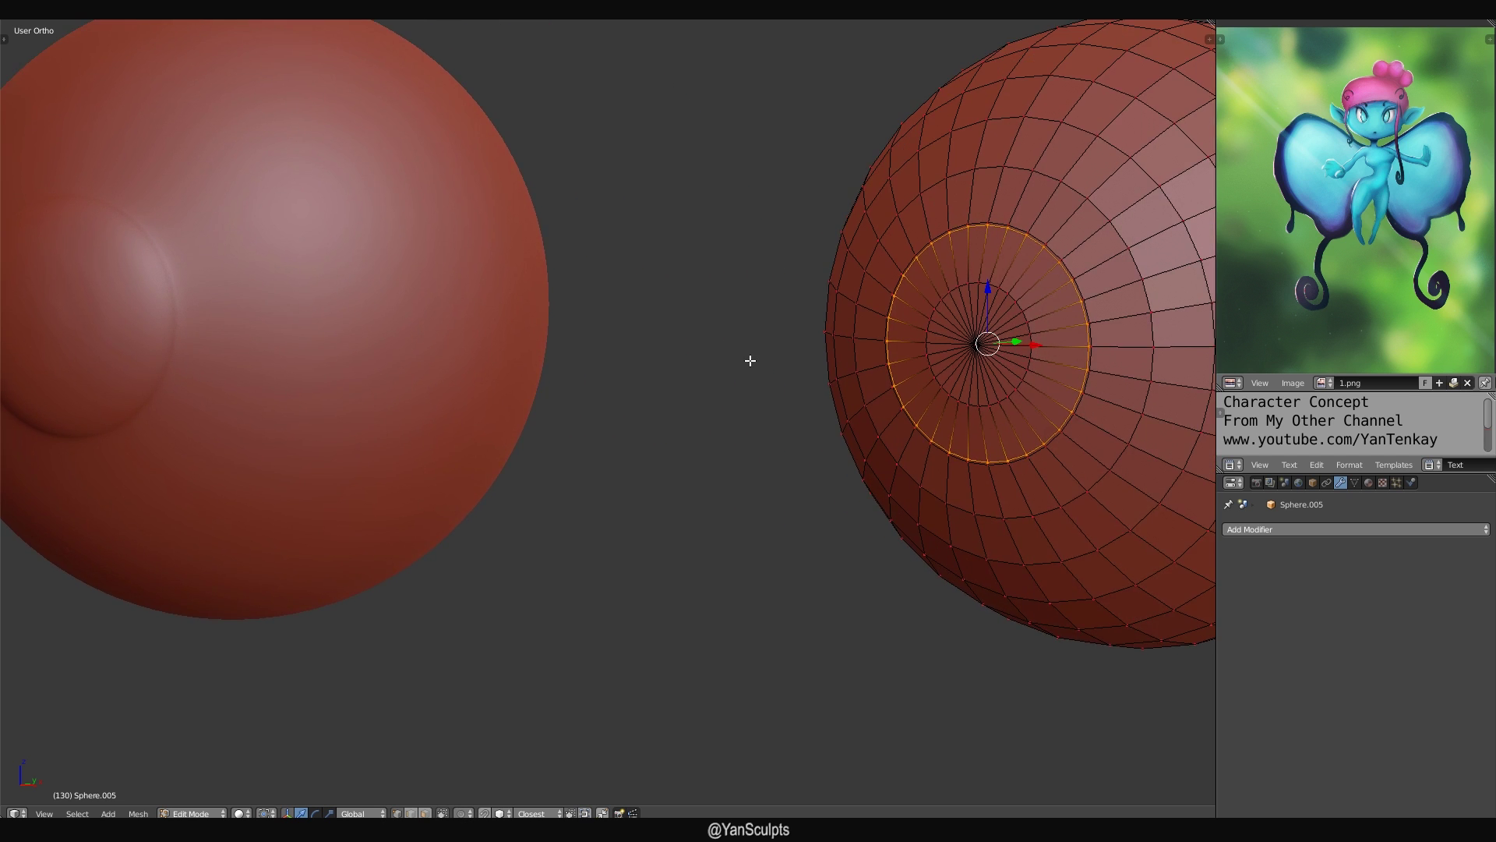
{"action": "middle_click_drag", "start_coordinate": [732, 360], "coordinate": [649, 358], "text": "shift"}
{"action": "scroll", "coordinate": [611, 380], "scroll_direction": "down", "scroll_amount": 1}
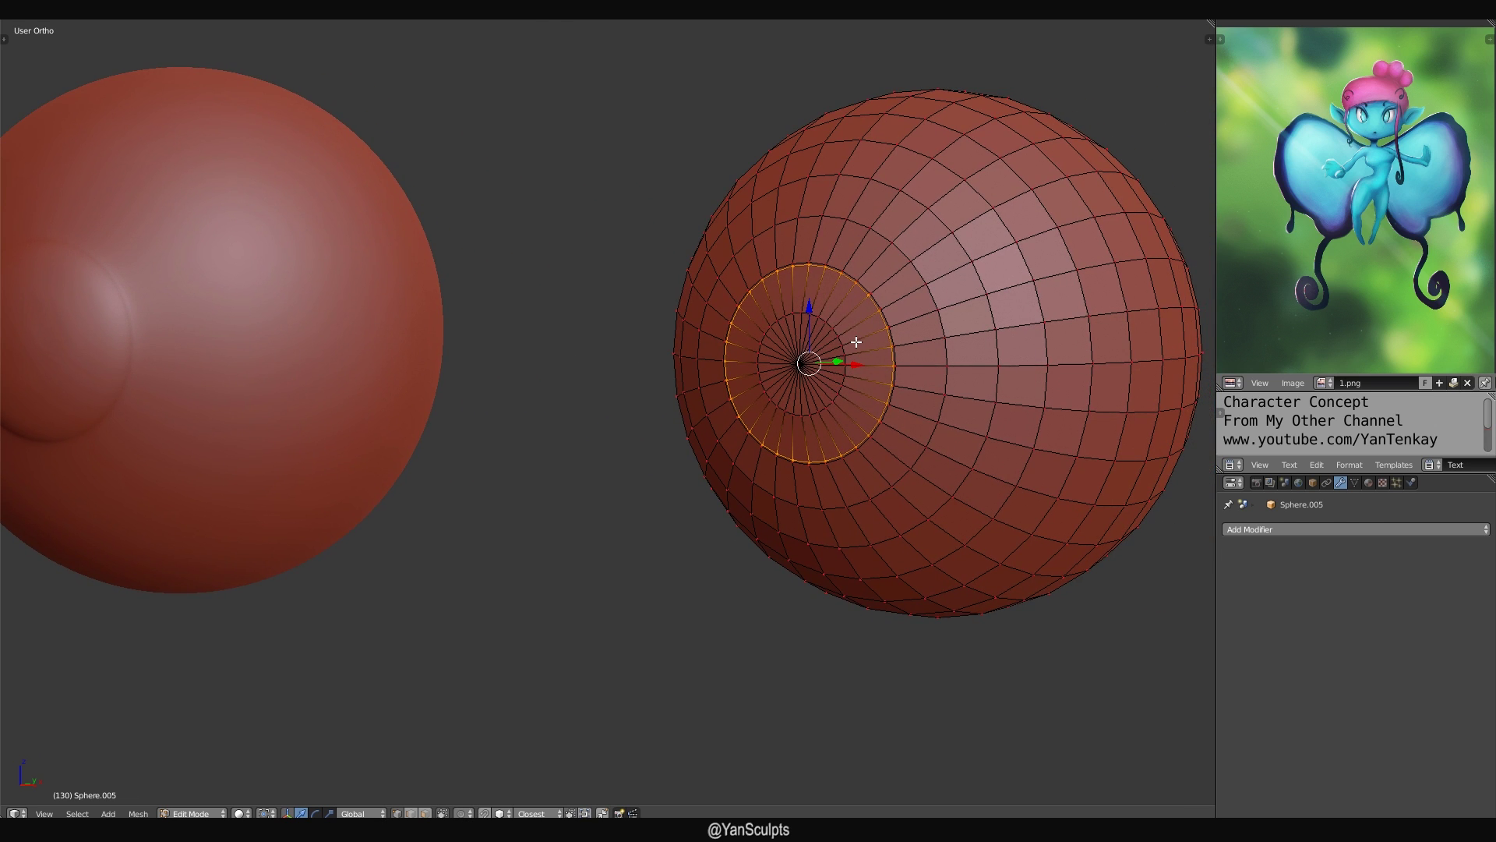
{"action": "key", "text": "ctrl+r"}
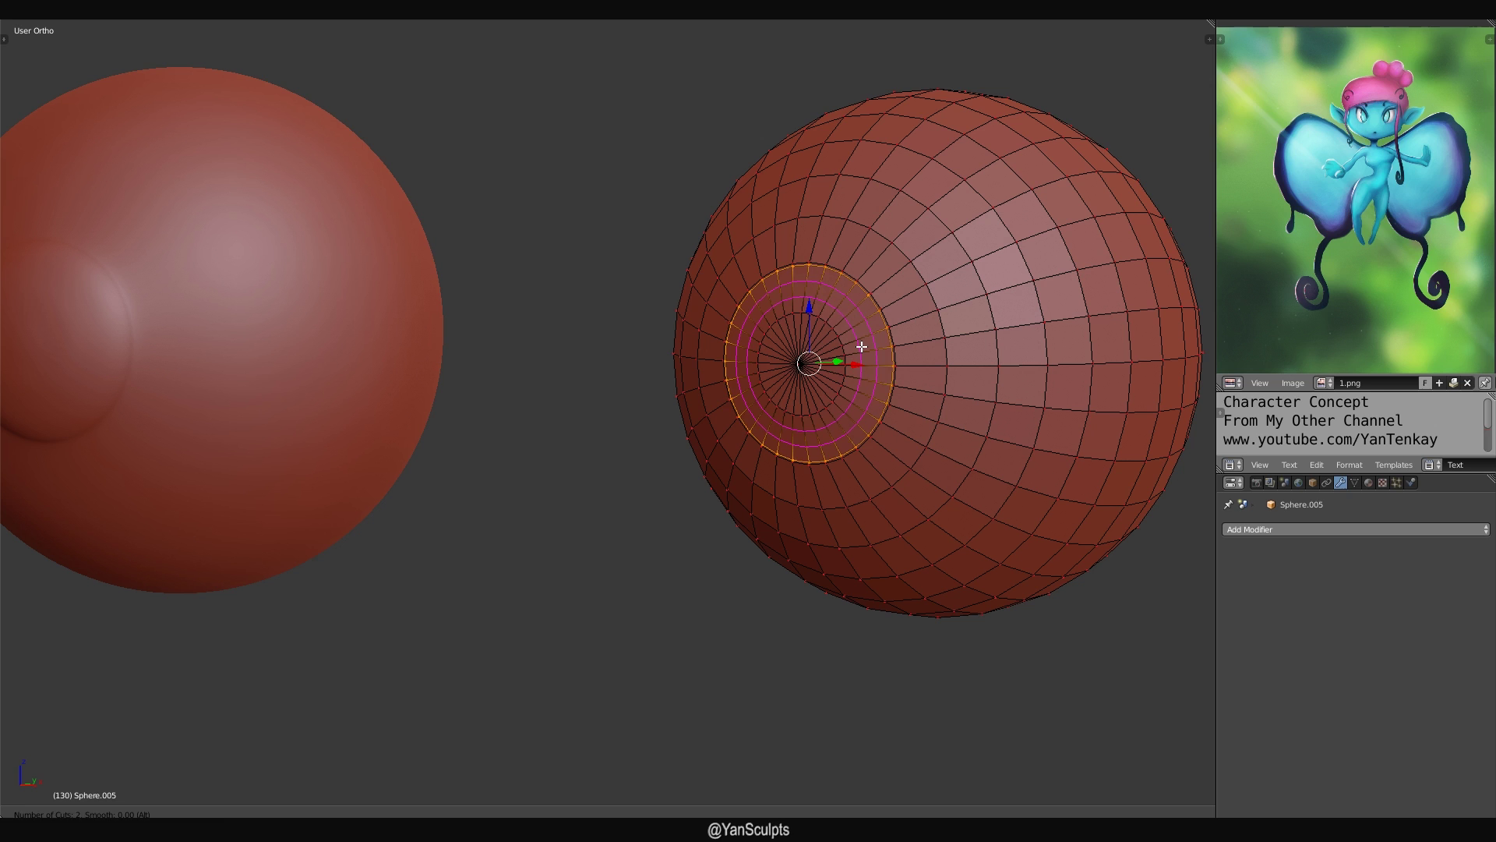
{"action": "left_click", "coordinate": [861, 346]}
{"action": "right_click", "coordinate": [815, 360]}
{"action": "left_click", "coordinate": [841, 355]}
Slide the innermost edge loop closer to the sphere's front pole.
{"action": "key", "text": "a"}
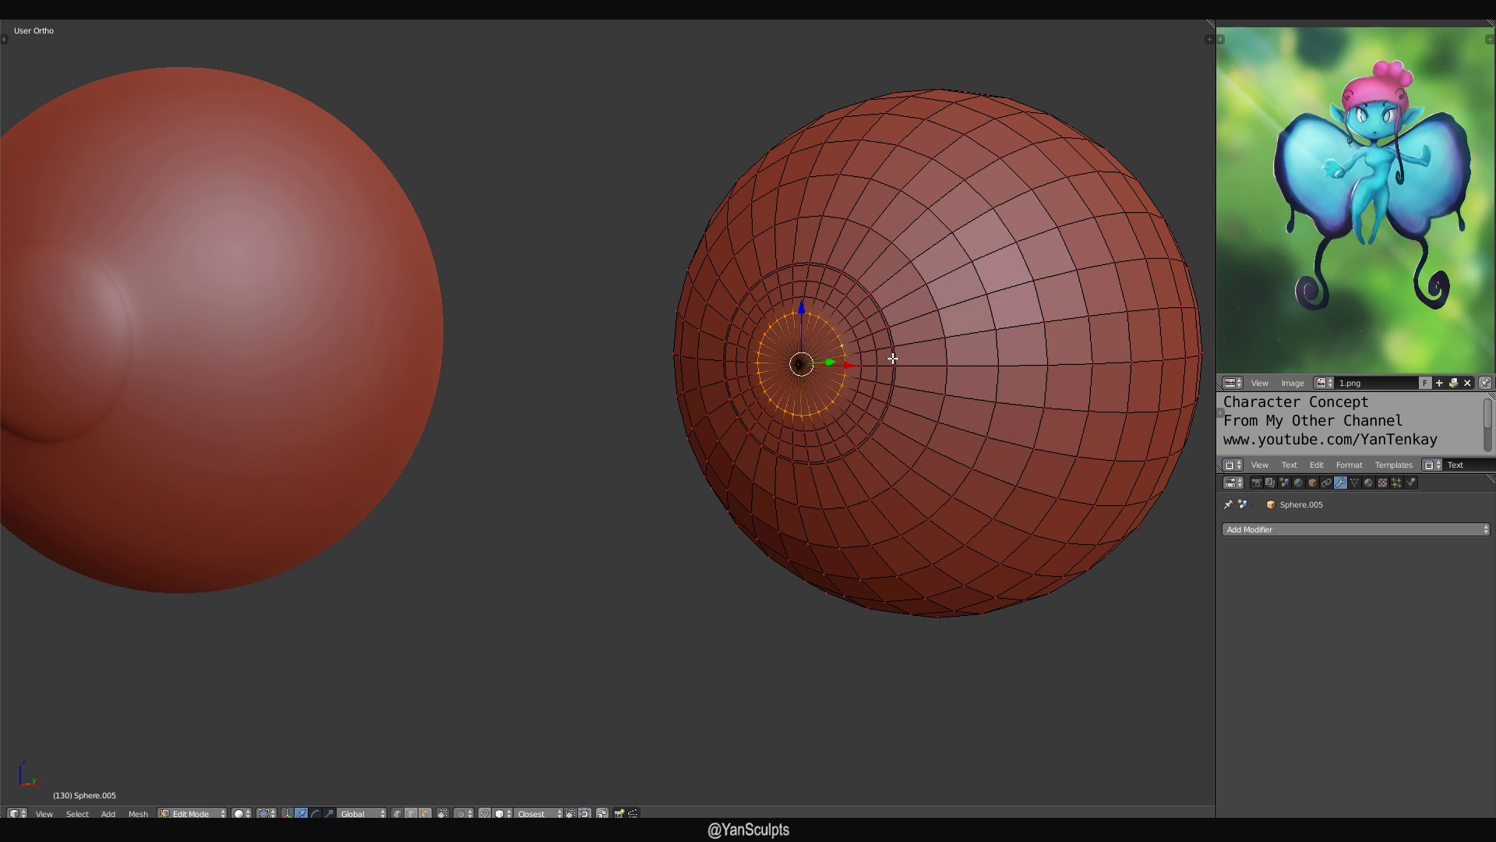
{"action": "key", "text": "g"}
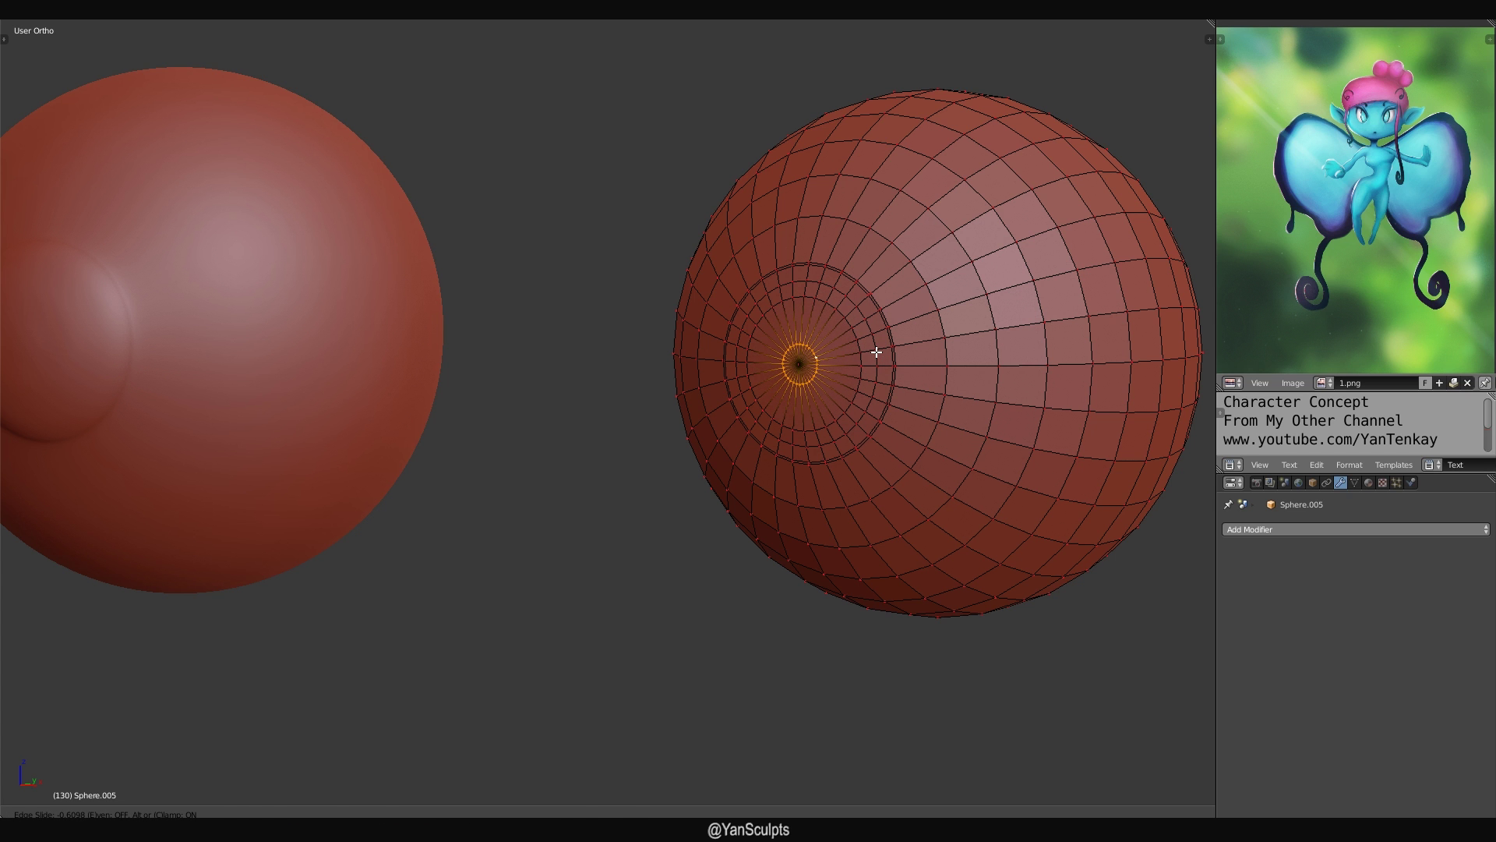
{"action": "left_click", "coordinate": [876, 353]}
{"action": "mouse_move", "coordinate": [846, 355]}
{"action": "middle_mouse_down"}
{"action": "mouse_move", "coordinate": [799, 358]}
{"action": "mouse_move", "coordinate": [854, 349]}
{"action": "middle_mouse_up"}
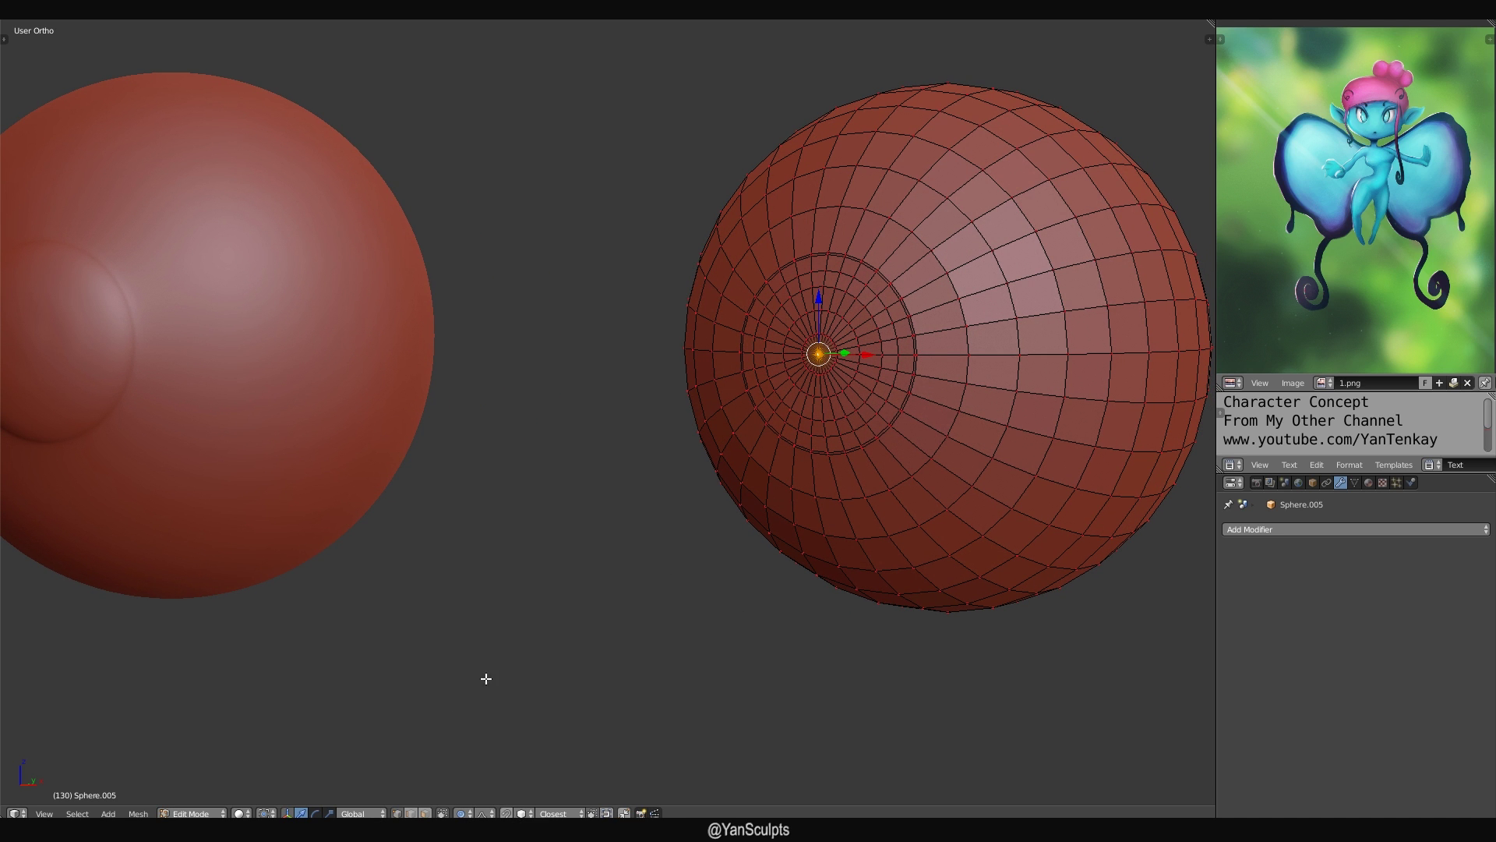
Delete the edge loop at the iris border to detach the front disc from the rest of the eyeball.
{"action": "left_click", "coordinate": [465, 813]}
{"action": "left_click", "coordinate": [464, 814]}
{"action": "middle_click_drag", "start_coordinate": [808, 457], "coordinate": [780, 430]}
{"action": "scroll", "coordinate": [787, 452], "scroll_direction": "up", "scroll_amount": 1}
{"action": "middle_click_drag", "start_coordinate": [780, 430], "coordinate": [950, 374], "text": "shift"}
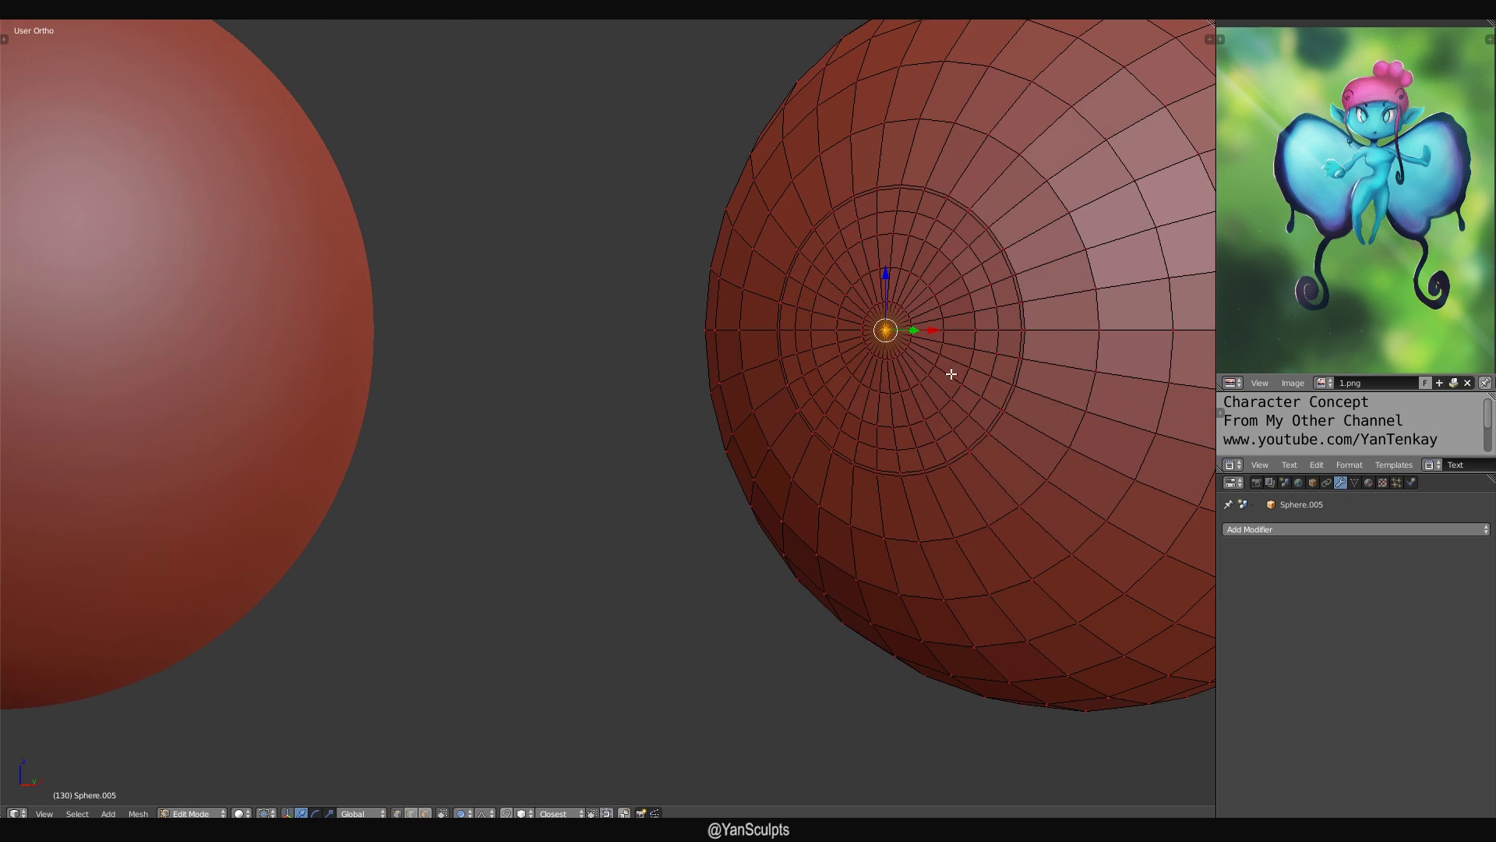
{"action": "right_click", "coordinate": [1018, 287], "text": "alt"}
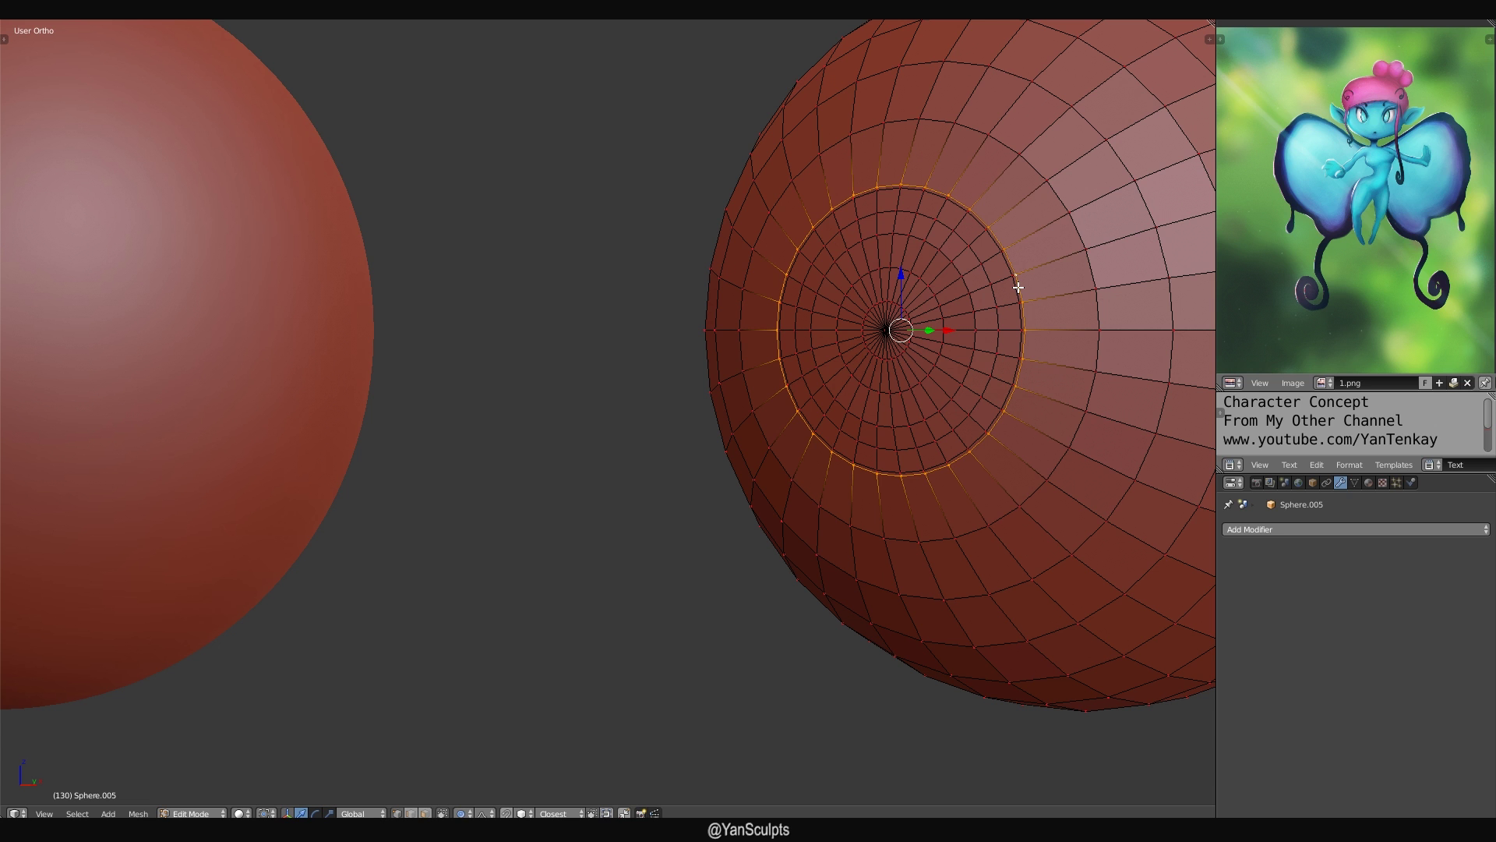
{"action": "key", "text": "x"}
{"action": "left_click", "coordinate": [1019, 288]}
Select the pole at the centre of the front disc and set proportional editing to Connected.
{"action": "right_click", "coordinate": [886, 331]}
{"action": "middle_click_drag", "start_coordinate": [886, 331], "coordinate": [698, 721]}
{"action": "left_click", "coordinate": [461, 812]}
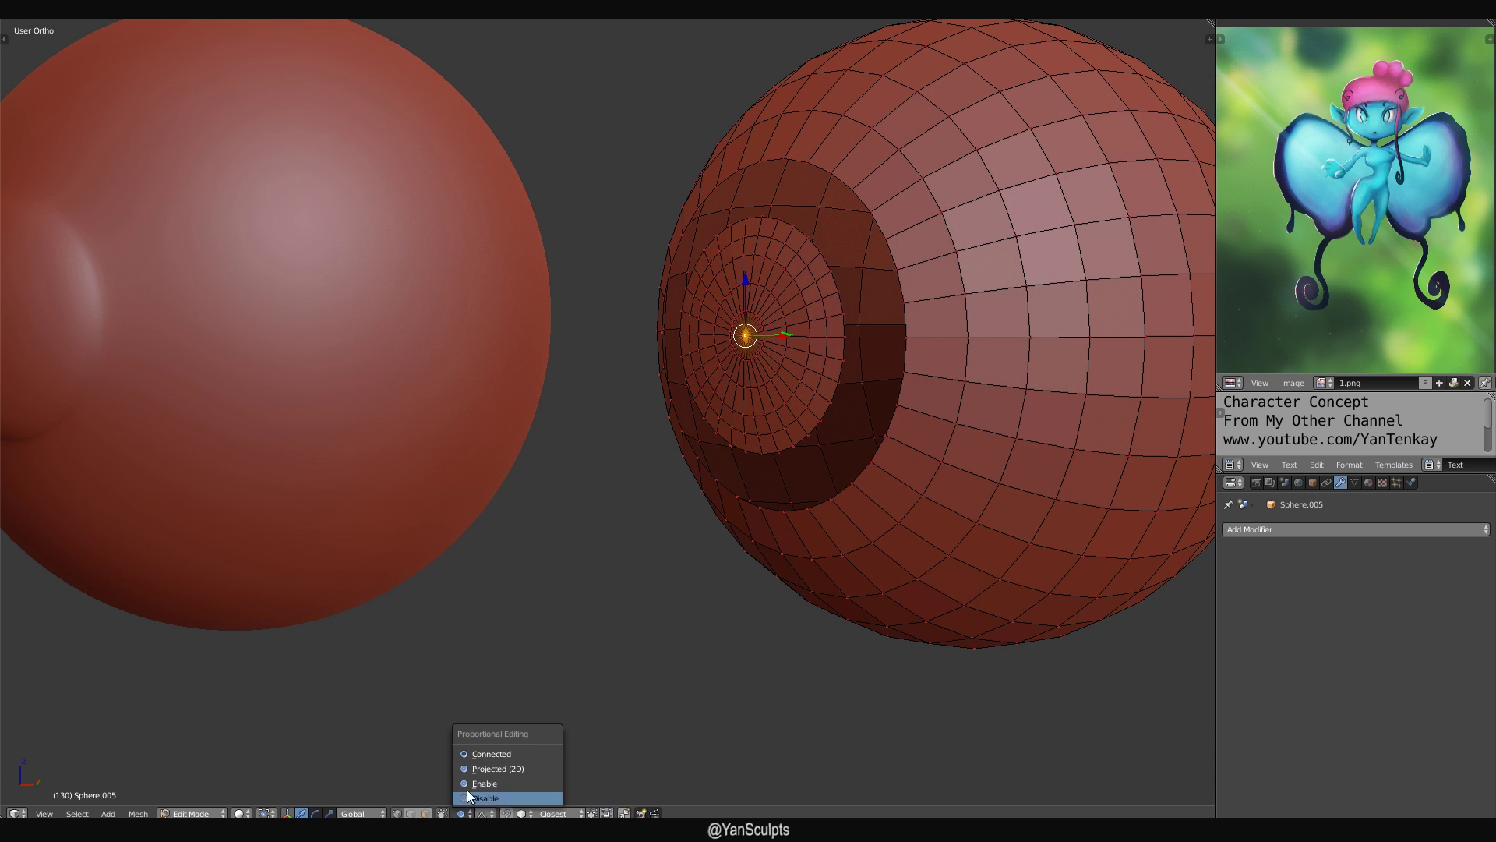
{"action": "left_click", "coordinate": [489, 754]}
Try moving the front disc's pole freely with connected proportional falloff.
{"action": "middle_click_drag", "start_coordinate": [490, 754], "coordinate": [816, 452]}
{"action": "key", "text": "g"}
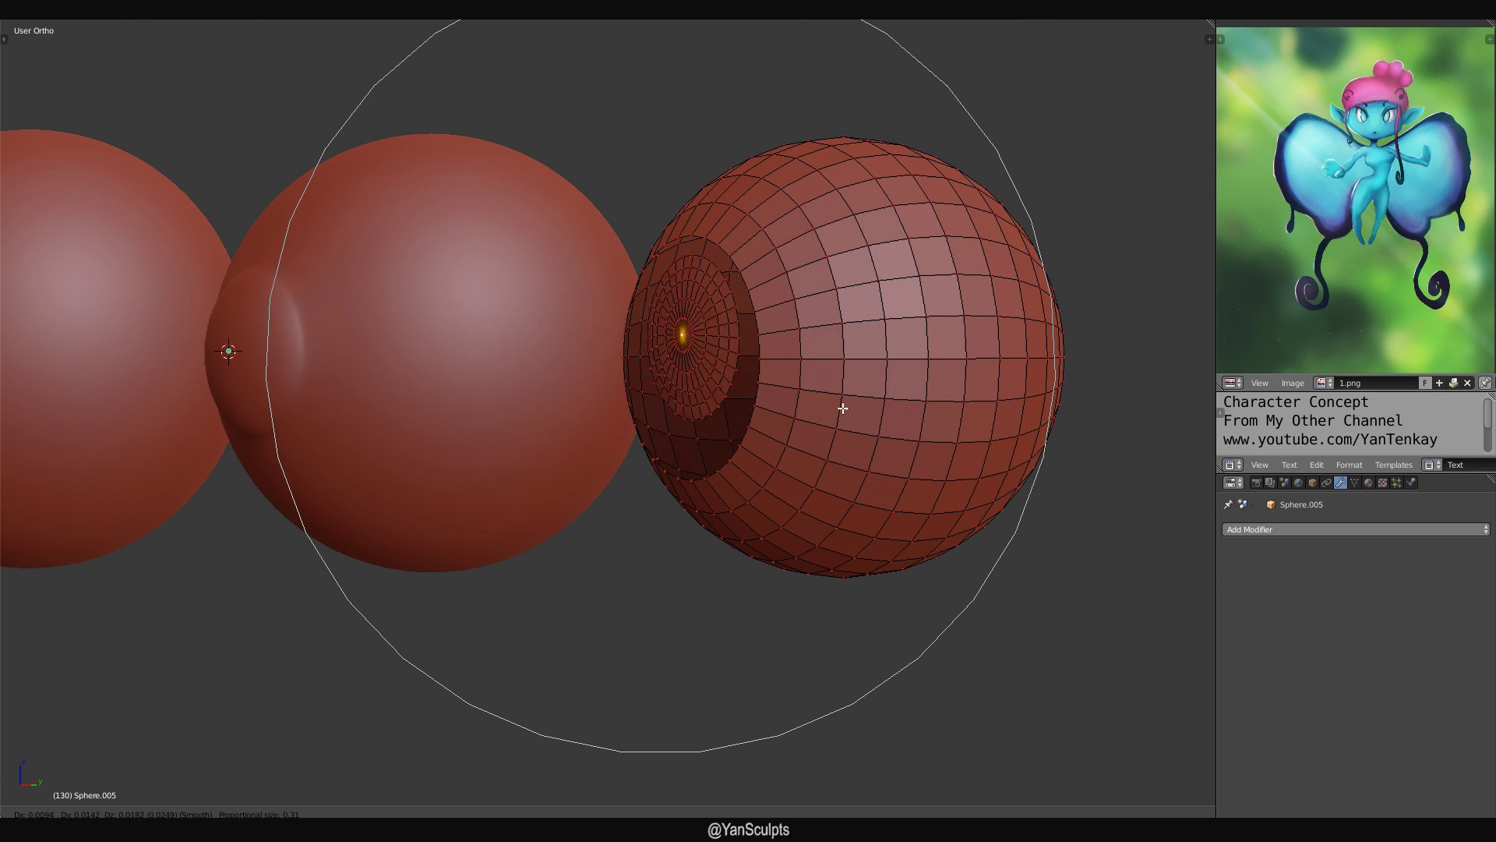
{"action": "left_click", "coordinate": [795, 343]}
In the right orthographic view, pull the disc's pole outward about 0.02 units along Y with a proportional size of 0.10.
{"action": "middle_click_drag", "start_coordinate": [795, 343], "coordinate": [740, 369]}
{"action": "scroll", "coordinate": [739, 368], "scroll_direction": "up", "scroll_amount": 2}
{"action": "key", "text": "KP_3"}
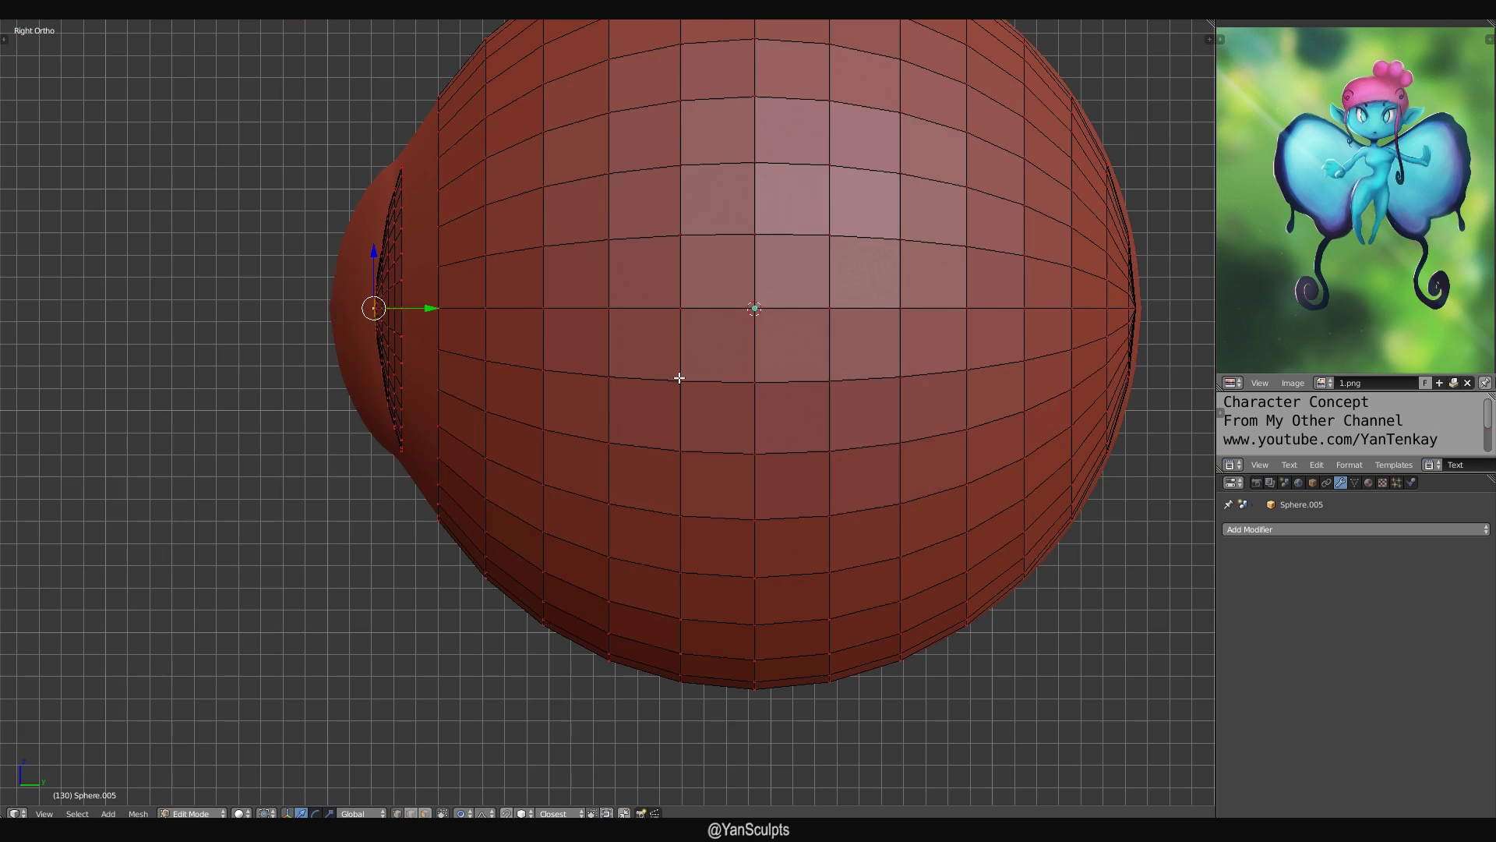
{"action": "scroll", "coordinate": [791, 384], "scroll_direction": "up", "scroll_amount": 4}
{"action": "key", "text": "g"}
{"action": "key", "text": "y"}
{"action": "scroll", "coordinate": [753, 378], "scroll_direction": "up", "scroll_amount": 11}
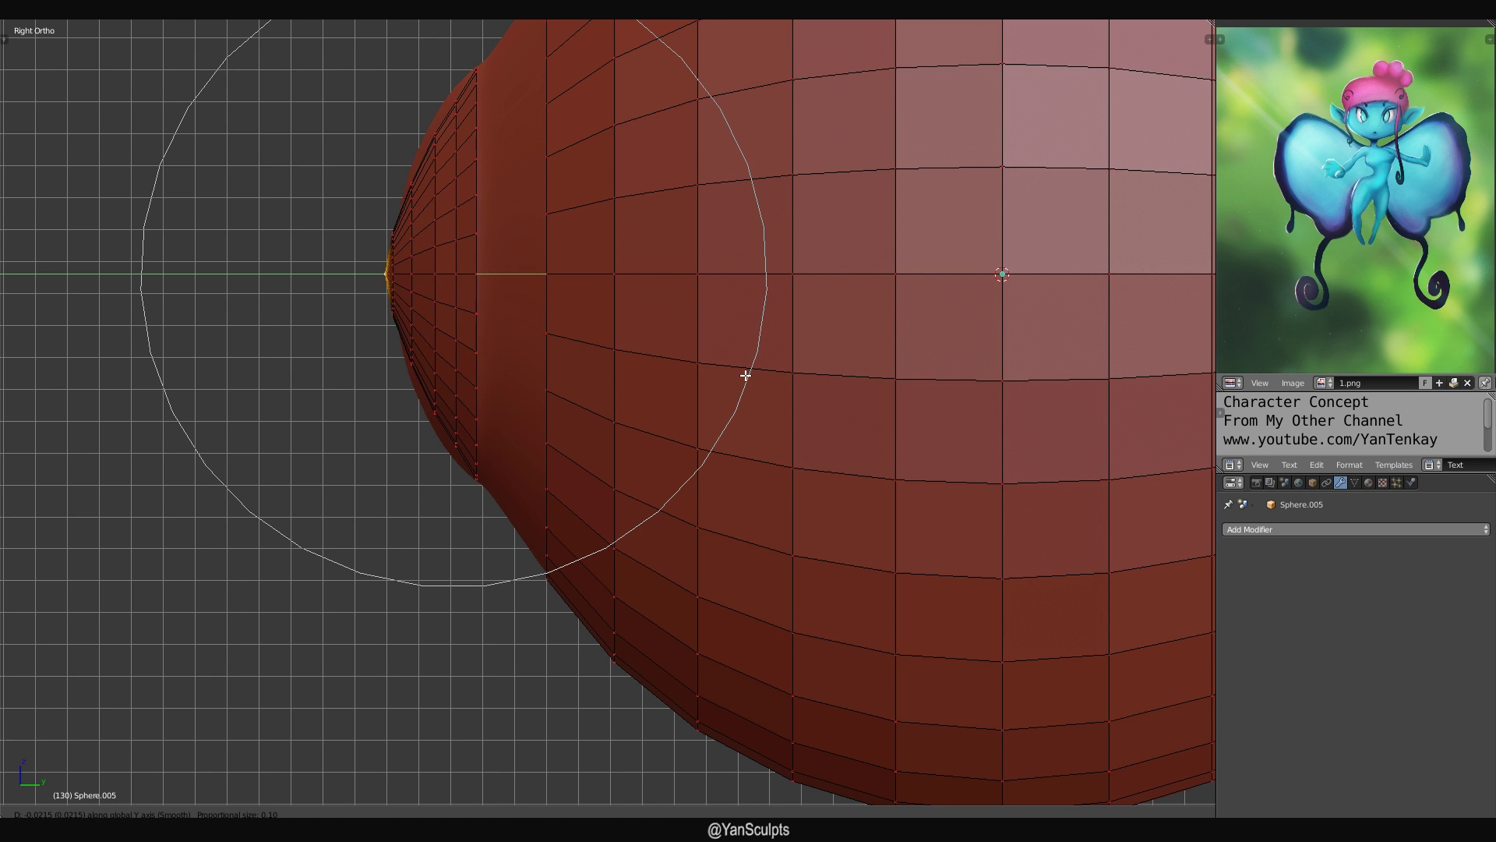
{"action": "left_click", "coordinate": [748, 375]}
Round the front bulge by scaling its middle loop to about 1.13 and the next inner loop to about 1.10, with proportional size 0.03.
{"action": "middle_click_drag", "start_coordinate": [505, 207], "coordinate": [574, 228], "text": "shift"}
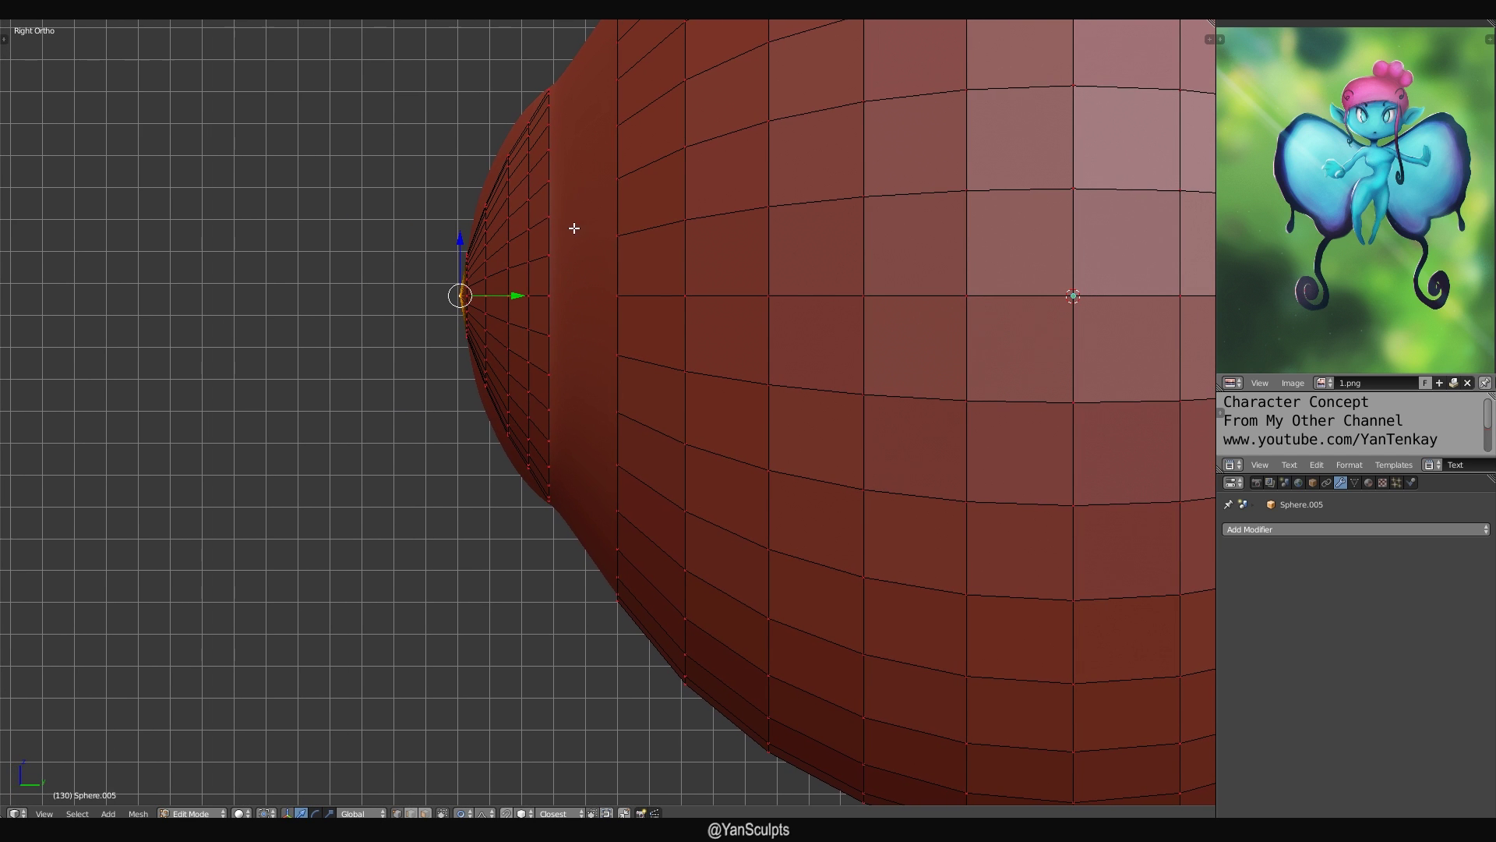
{"action": "key", "text": "s"}
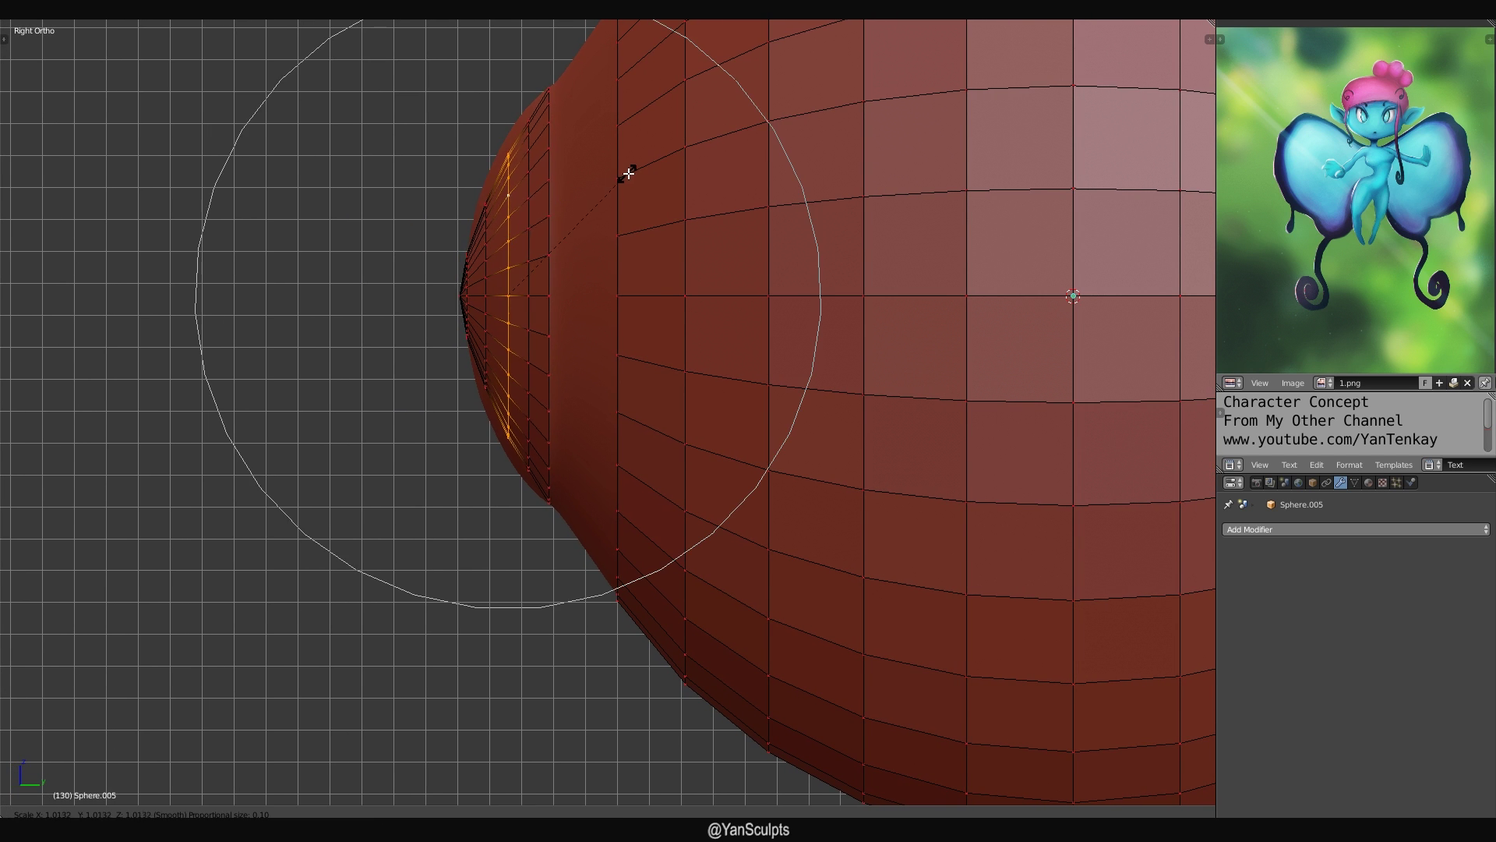
{"action": "scroll", "coordinate": [631, 167], "scroll_direction": "up", "scroll_amount": 11}
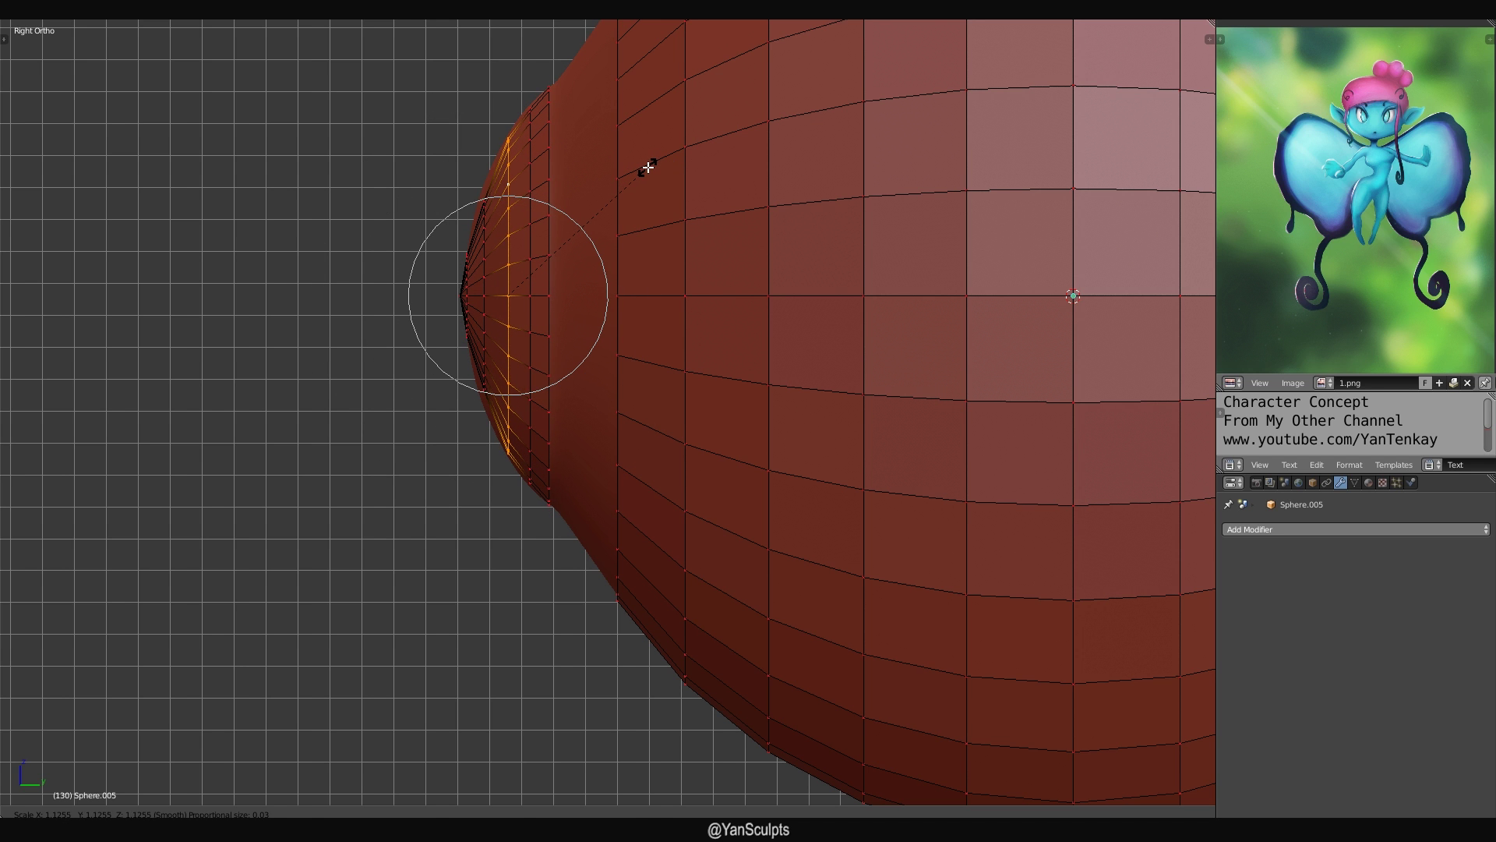
{"action": "left_click", "coordinate": [647, 167]}
{"action": "key", "text": "s"}
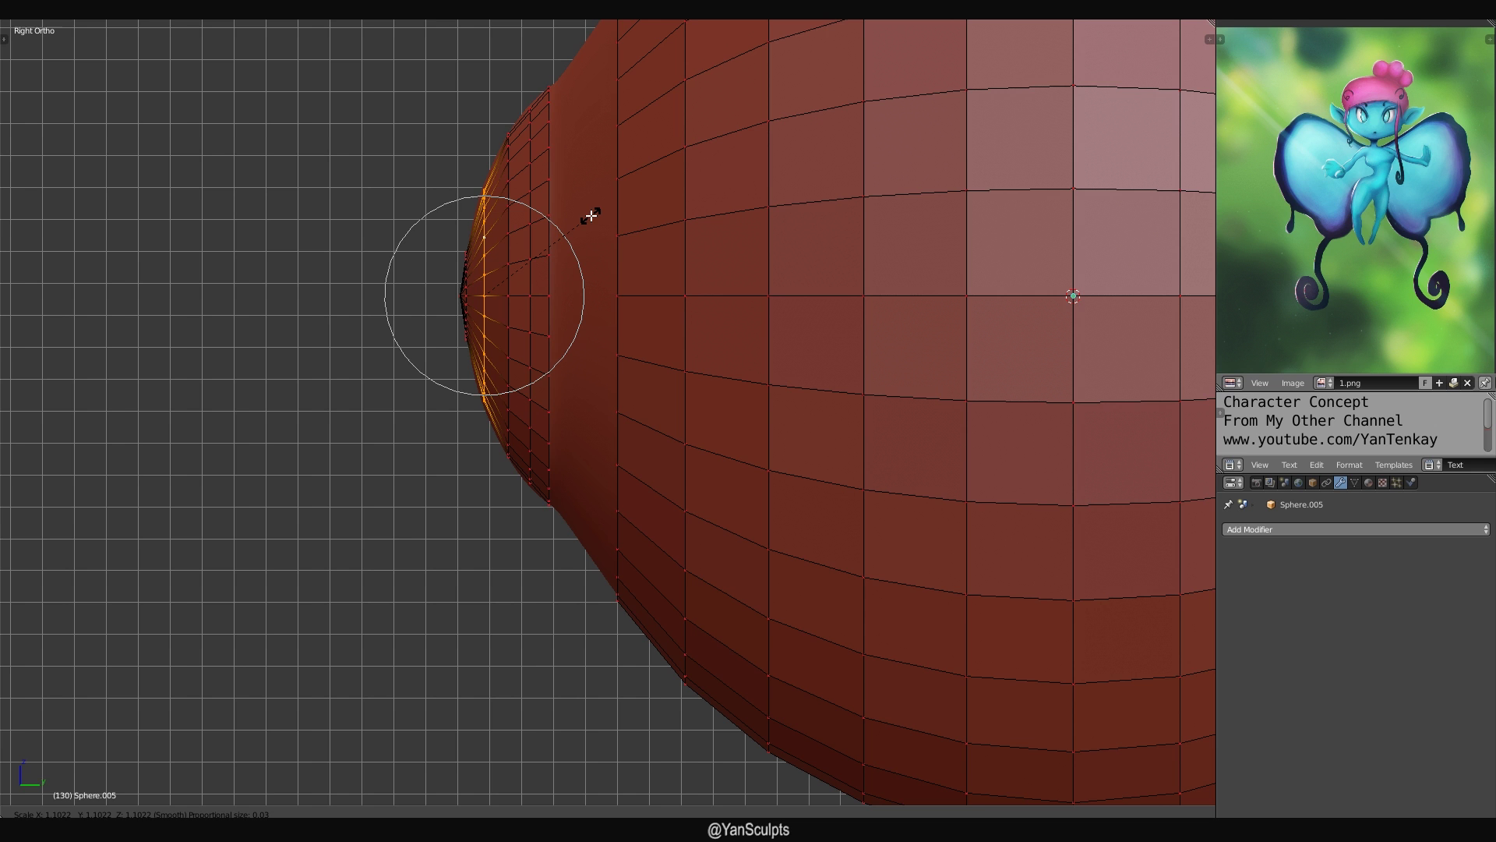
{"action": "left_click", "coordinate": [591, 214]}
{"action": "key", "text": "Tab"}
{"action": "scroll", "coordinate": [587, 223], "scroll_direction": "down", "scroll_amount": 4}
{"action": "middle_click_drag", "start_coordinate": [587, 223], "coordinate": [517, 287]}
{"action": "key", "text": "Tab"}
{"action": "scroll", "coordinate": [620, 270], "scroll_direction": "up", "scroll_amount": 4}
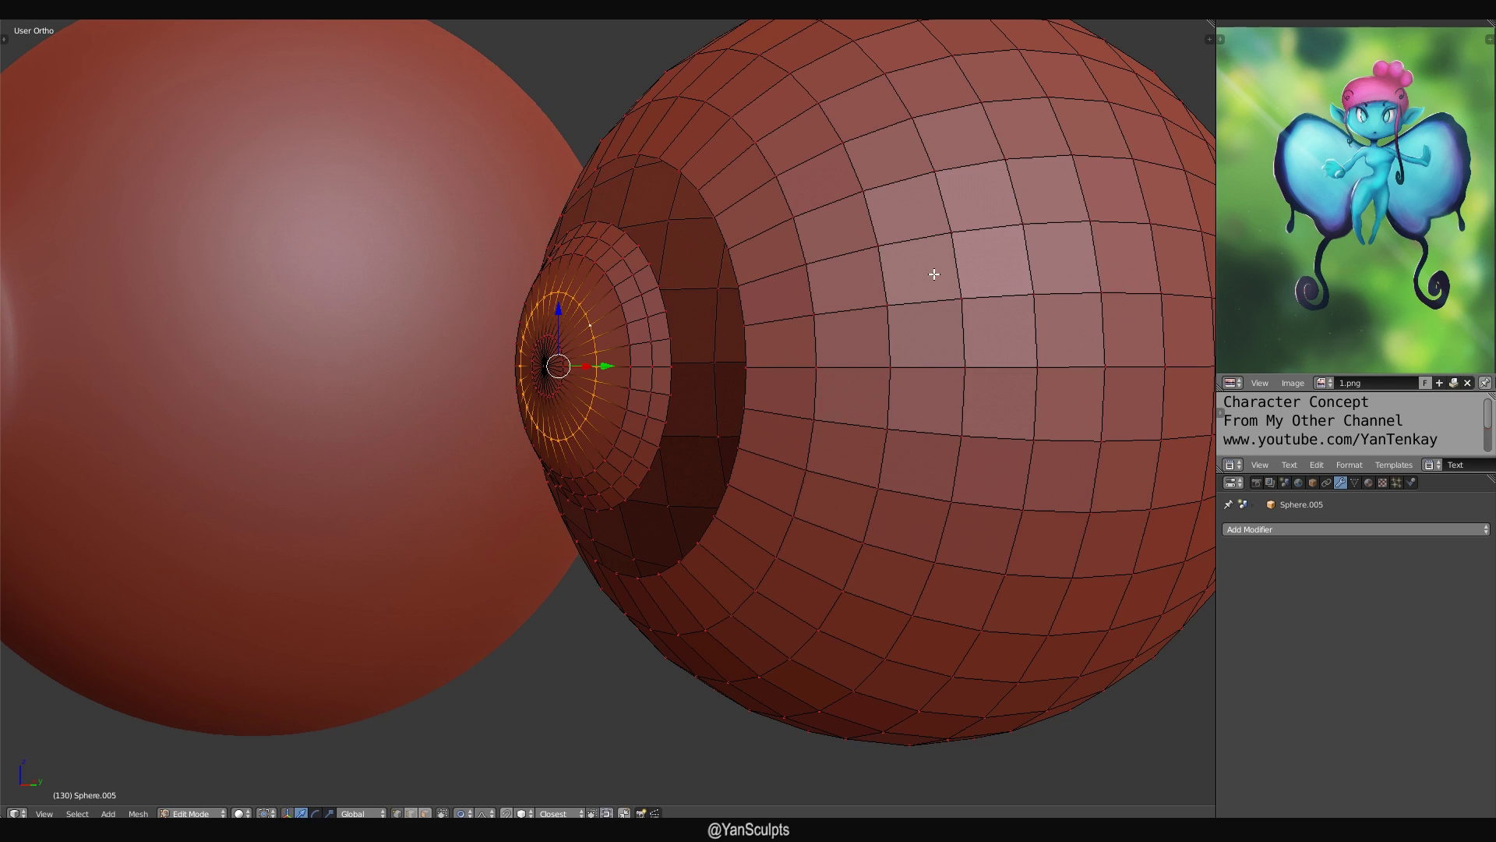
Select the edge loop around the front bulge's rim and snap the 3D cursor to its centre.
{"action": "key", "text": "ctrl+KP_Add"}
{"action": "key", "text": "ctrl+KP_Add"}
{"action": "key", "text": "ctrl+KP_Add"}
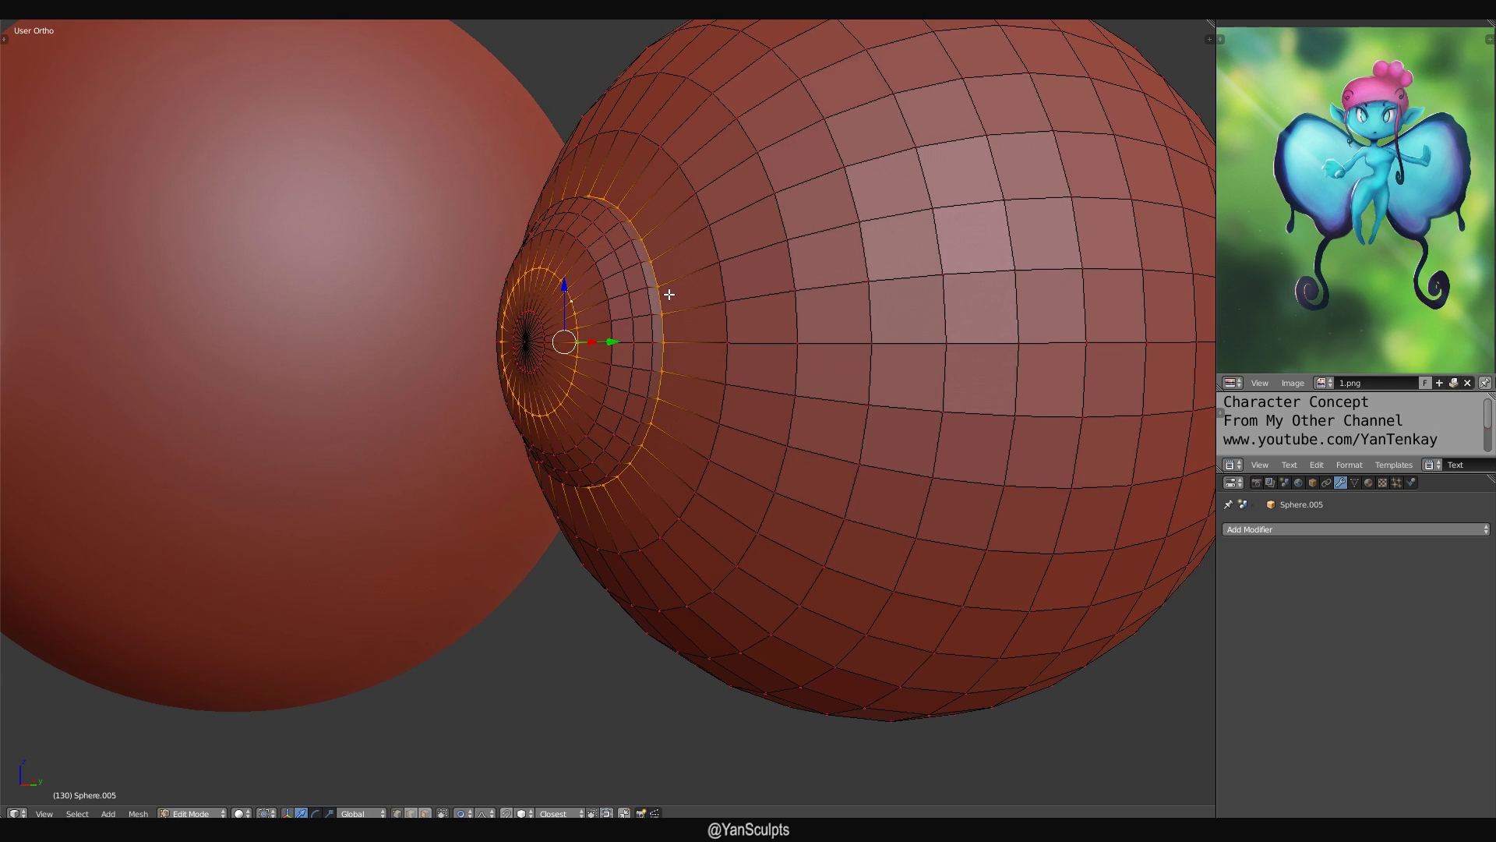
{"action": "scroll", "coordinate": [668, 294], "scroll_direction": "up", "scroll_amount": 3}
{"action": "right_click", "coordinate": [685, 233]}
{"action": "middle_click_drag", "start_coordinate": [694, 257], "coordinate": [723, 226]}
{"action": "right_click", "coordinate": [720, 191], "text": "alt"}
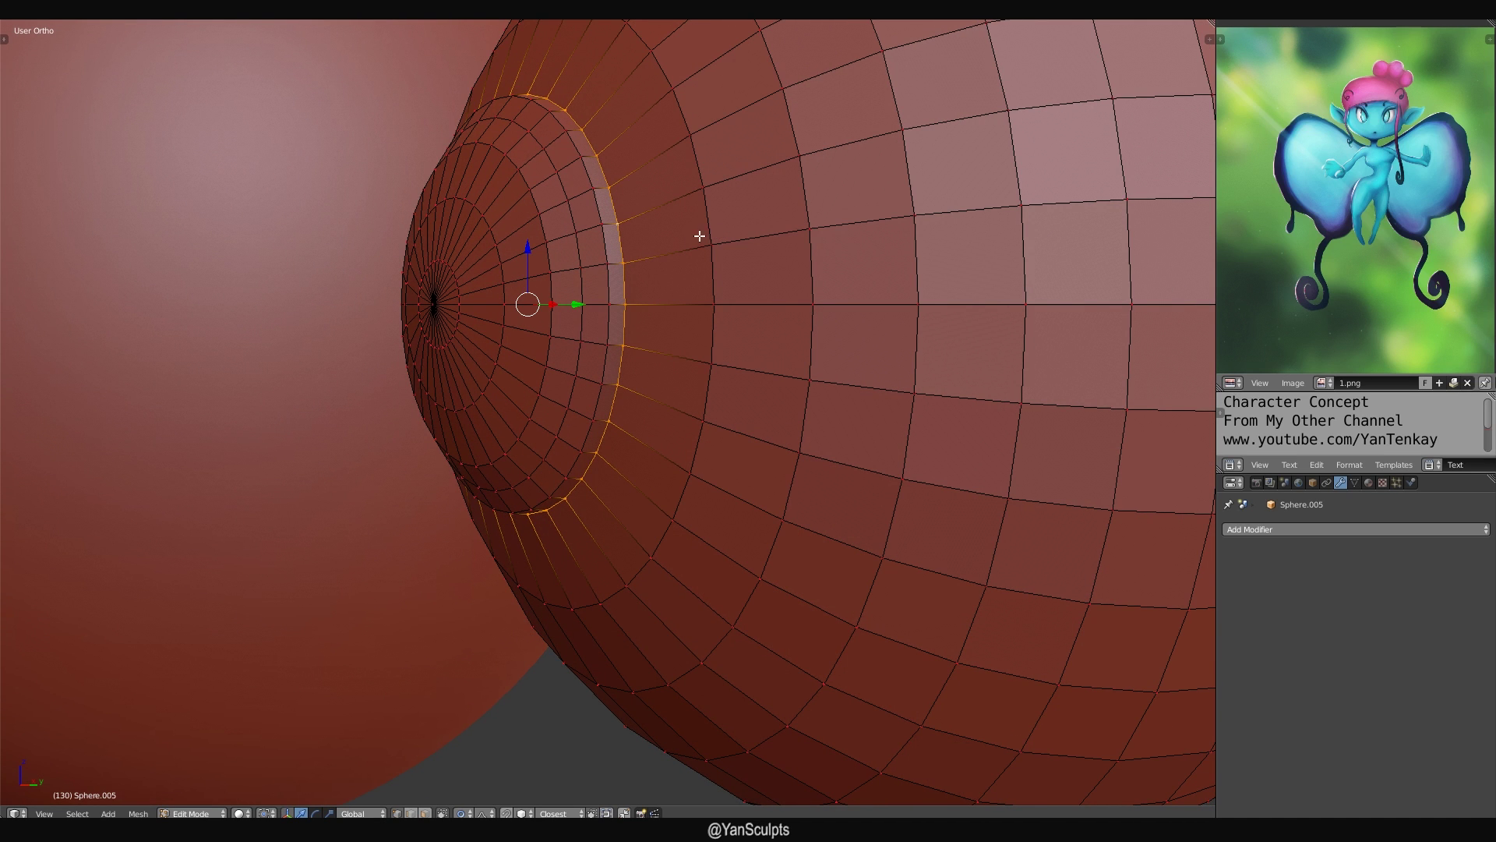
{"action": "key", "text": "shift+s"}
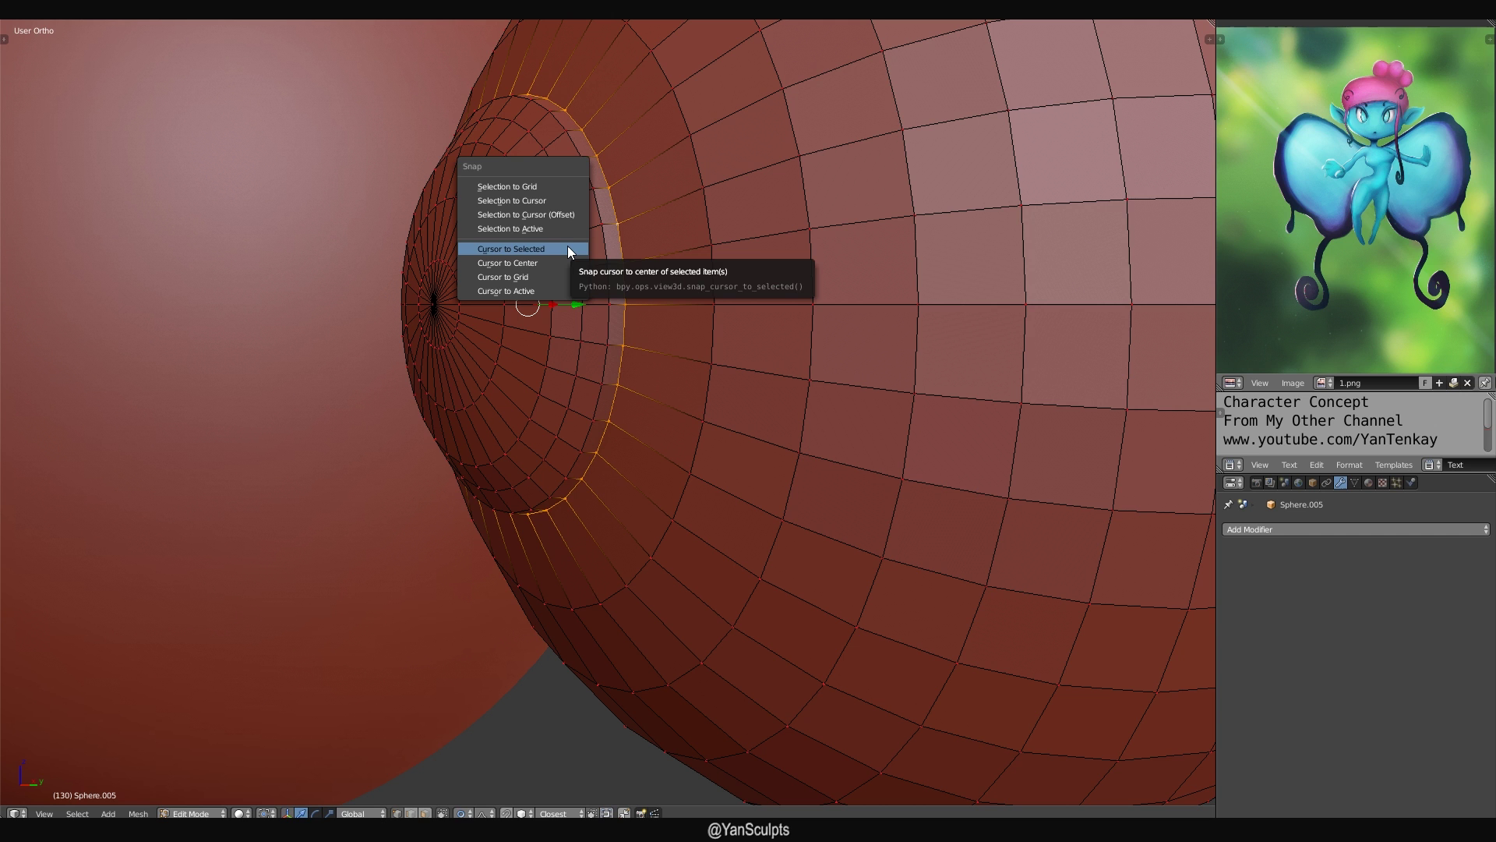
{"action": "left_click", "coordinate": [567, 248]}
Set the pivot point to 3D Cursor.
{"action": "middle_click_drag", "start_coordinate": [528, 451], "coordinate": [413, 652]}
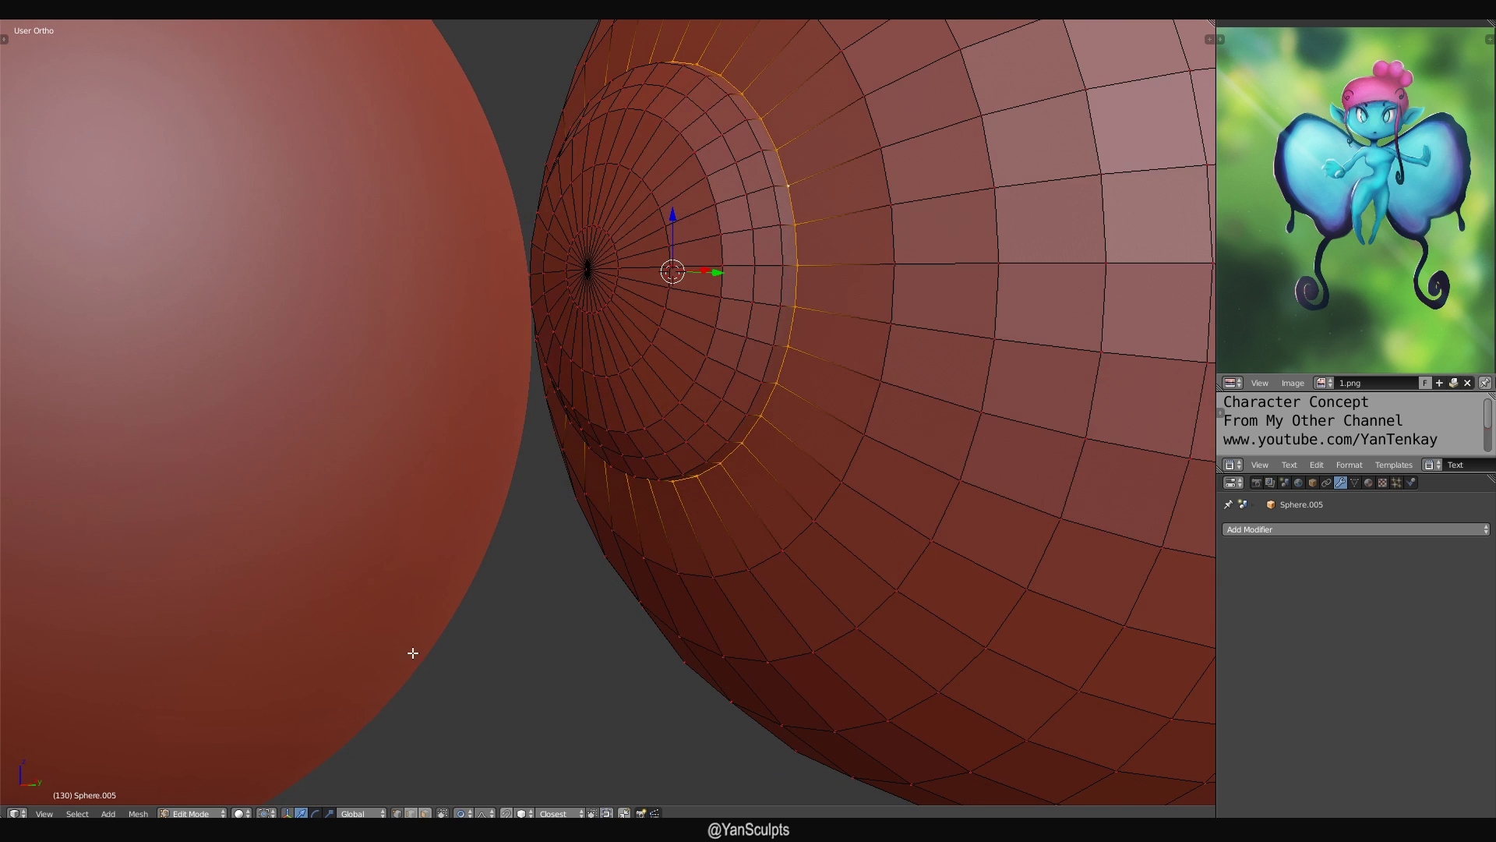
{"action": "left_click", "coordinate": [265, 812]}
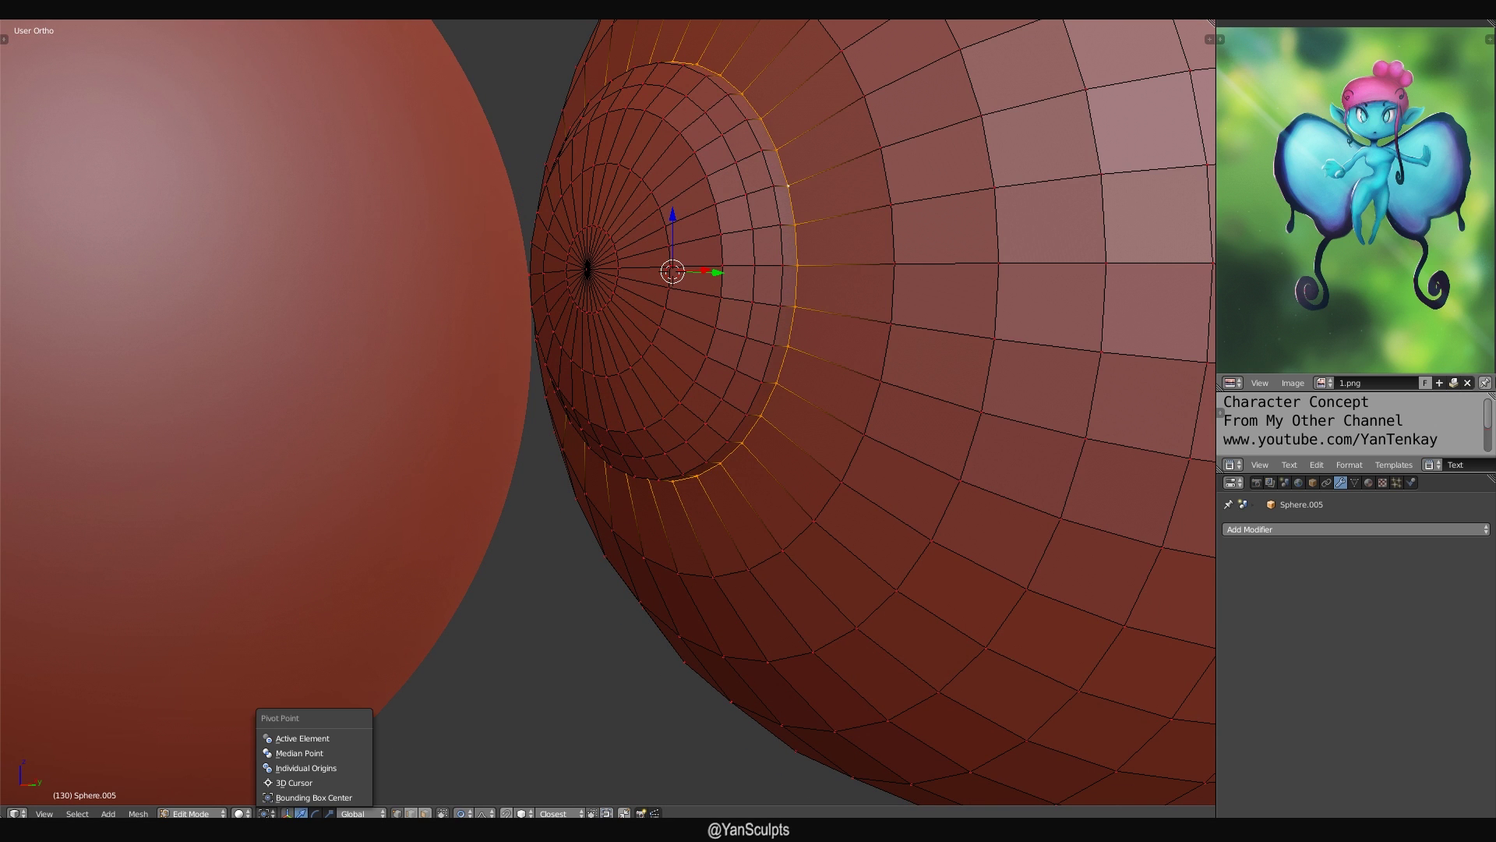
{"action": "left_click", "coordinate": [289, 783]}
In the right orthographic view, select all of the front bulge's vertices up to its rim, including the hidden ones.
{"action": "middle_click_drag", "start_coordinate": [634, 331], "coordinate": [686, 291]}
{"action": "key", "text": "KP_3"}
{"action": "middle_click_drag", "start_coordinate": [244, 279], "coordinate": [416, 293], "text": "shift"}
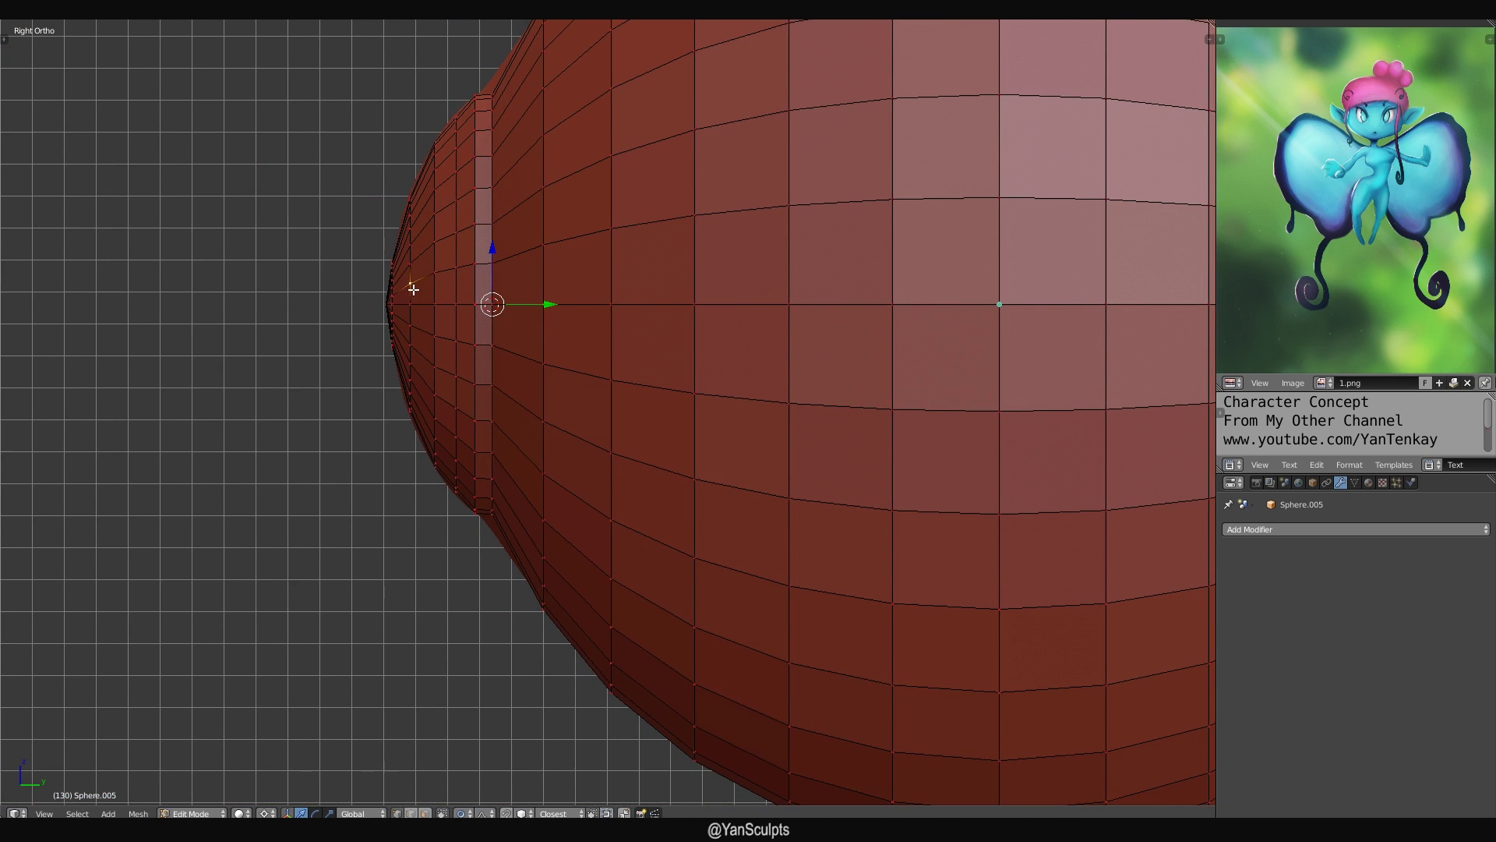
{"action": "key", "text": "a"}
{"action": "key", "text": "a"}
{"action": "key", "text": "z"}
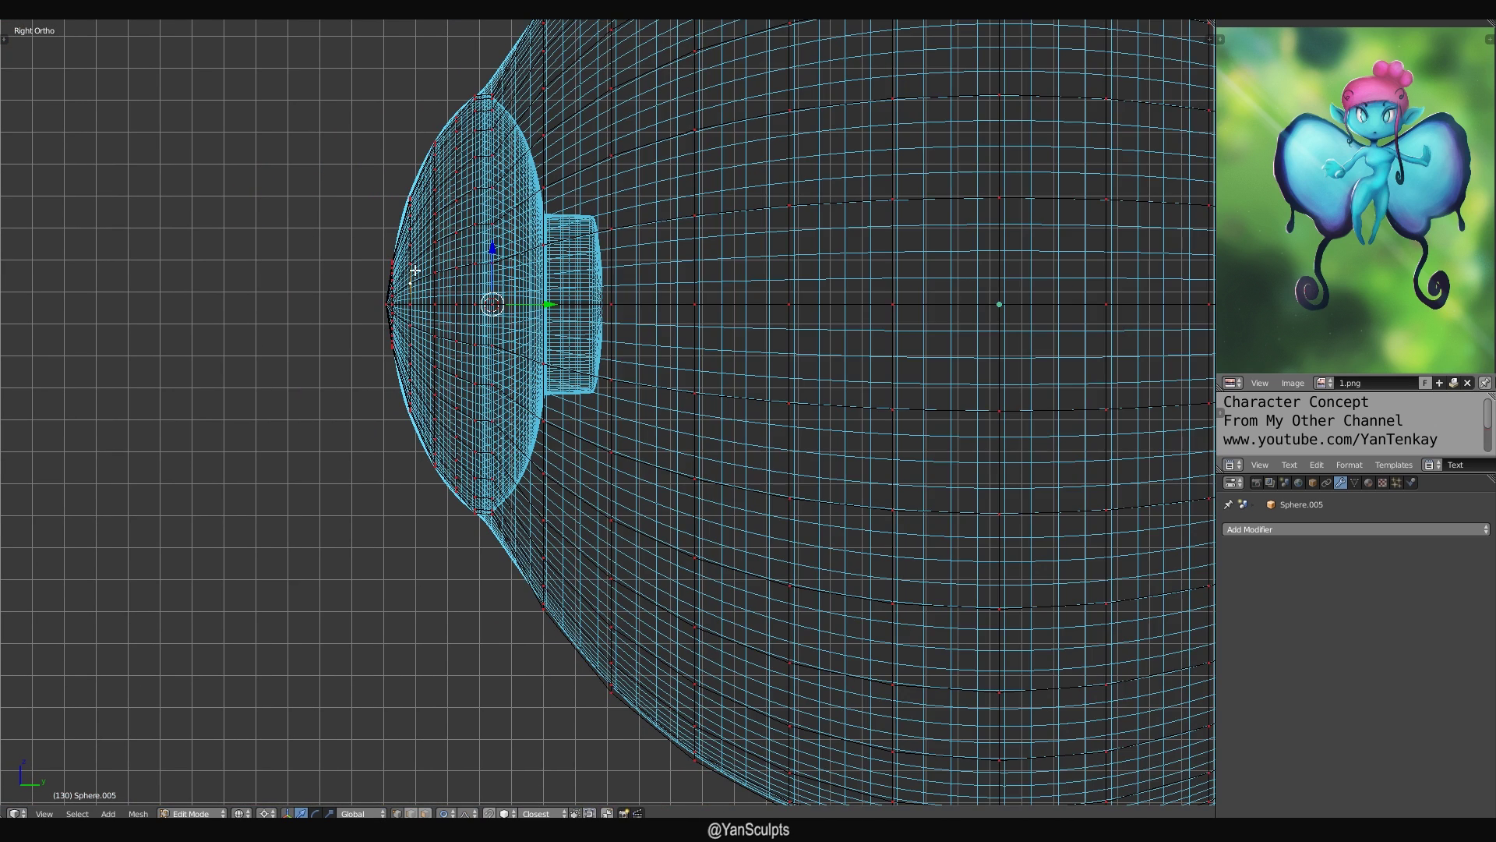
{"action": "key", "text": "b"}
{"action": "left_click_drag", "start_coordinate": [311, 106], "coordinate": [466, 585]}
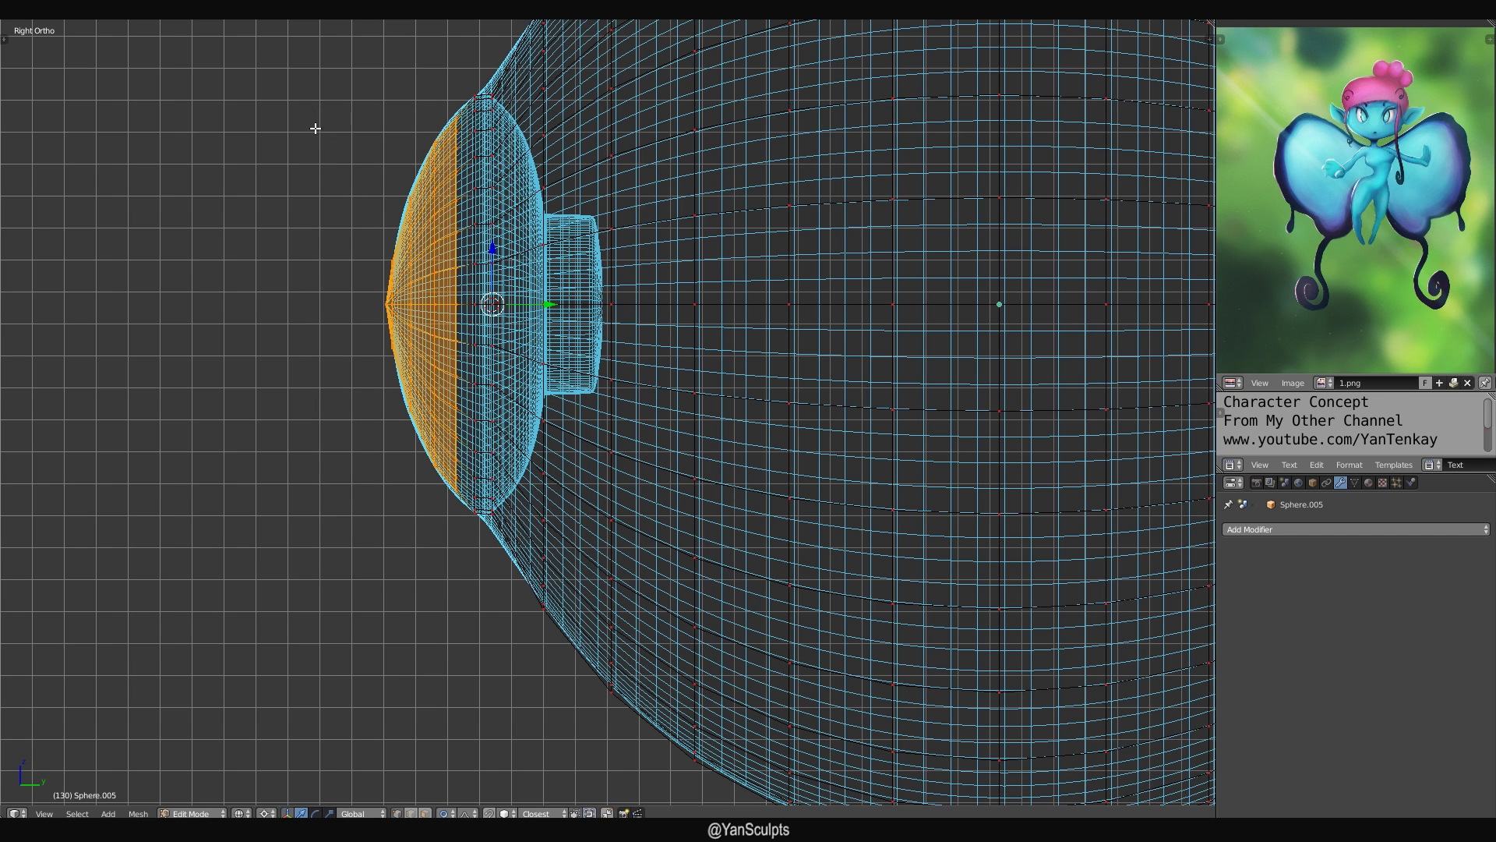
{"action": "left_click_drag", "start_coordinate": [361, 131], "coordinate": [487, 611]}
{"action": "key", "text": "z"}
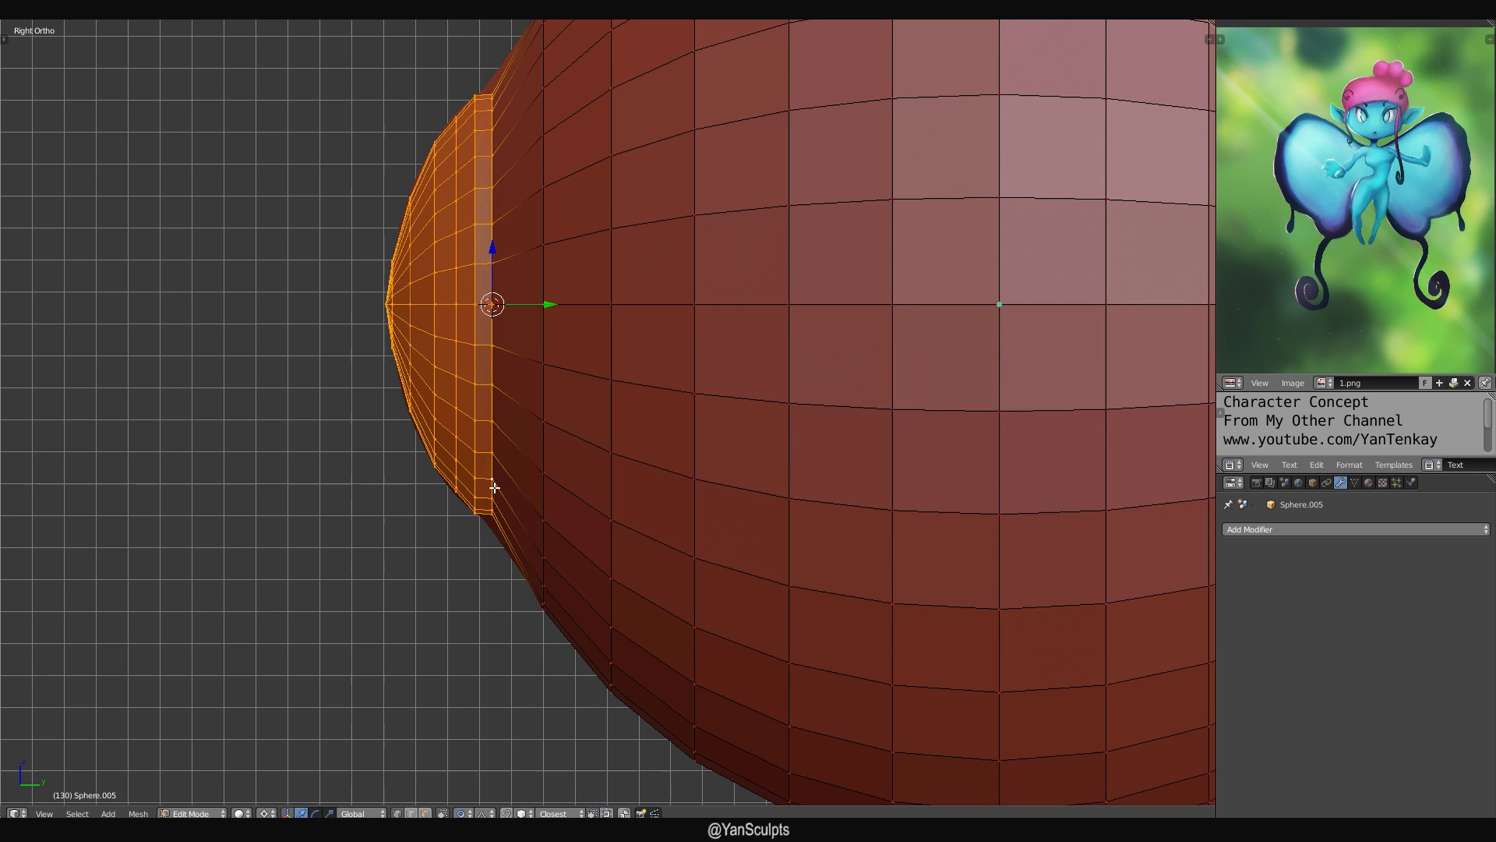
Duplicate the front bulge in place and mirror the copy along Y about the 3D cursor.
{"action": "mouse_move", "coordinate": [535, 384]}
{"action": "middle_mouse_down", "text": "shift"}
{"action": "mouse_move", "coordinate": [444, 407]}
{"action": "mouse_move", "coordinate": [505, 348]}
{"action": "mouse_move", "coordinate": [494, 363]}
{"action": "middle_mouse_up", "text": "shift"}
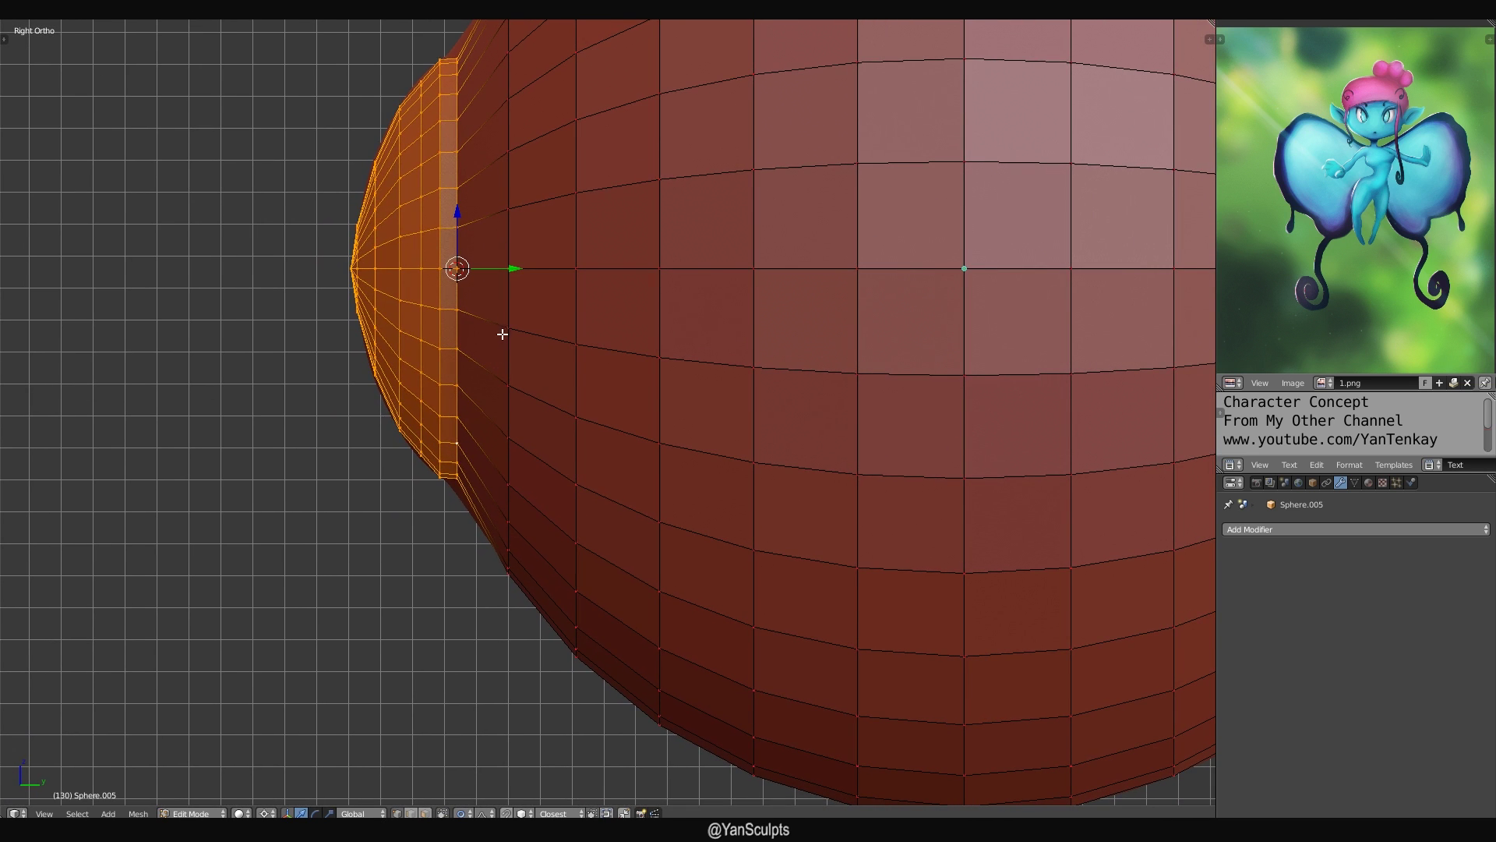
{"action": "key", "text": "shift+d"}
{"action": "right_click", "coordinate": [494, 351]}
{"action": "key", "text": "s"}
{"action": "right_click", "coordinate": [559, 303]}
{"action": "key", "text": "z"}
{"action": "key", "text": "s"}
{"action": "key", "text": "y"}
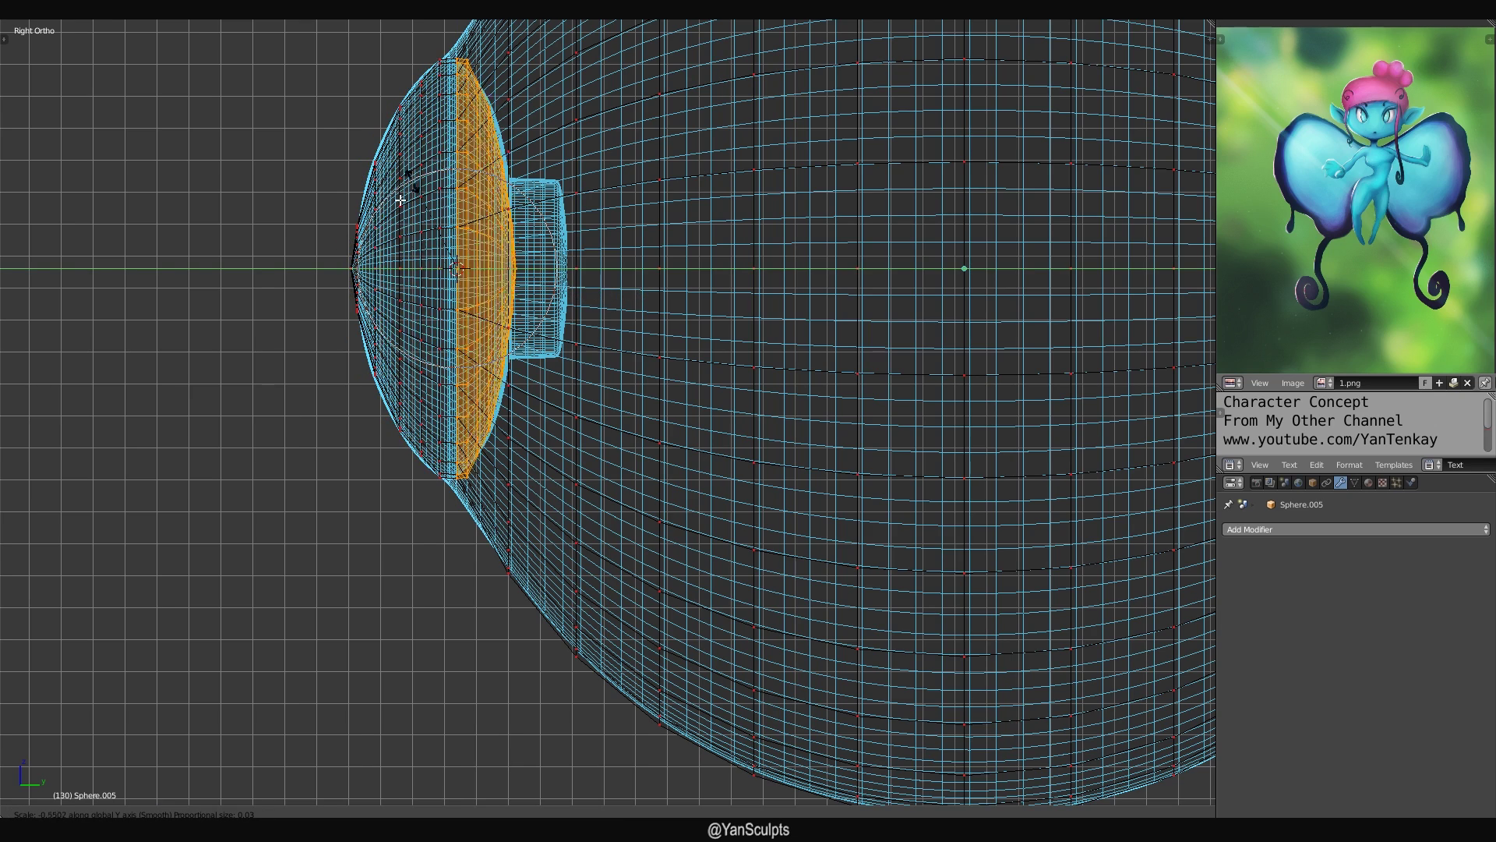
{"action": "key", "text": "Escape"}
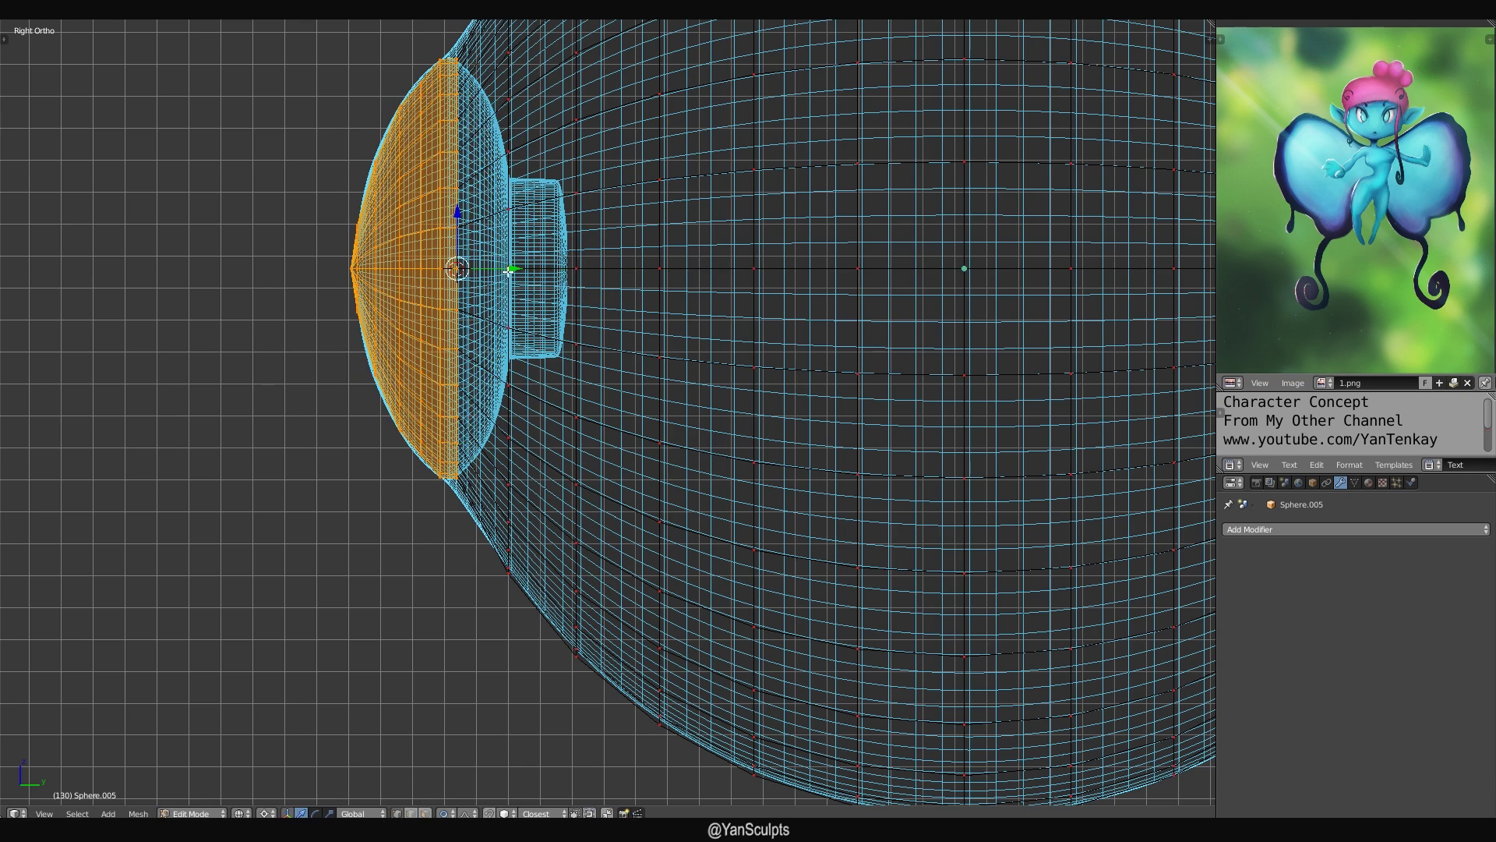
{"action": "key", "text": "s"}
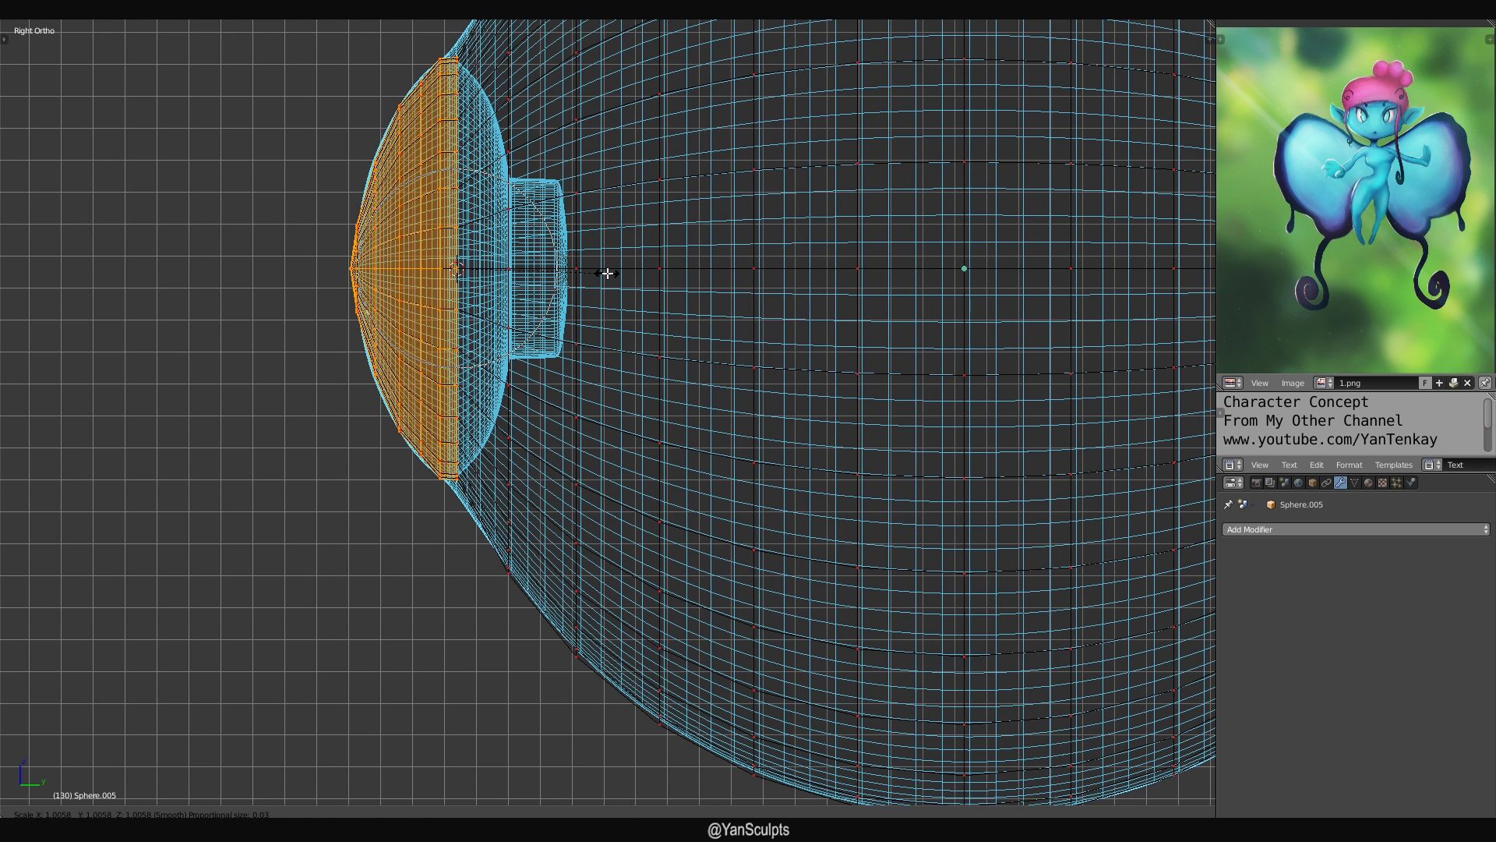
{"action": "key", "text": "Return"}
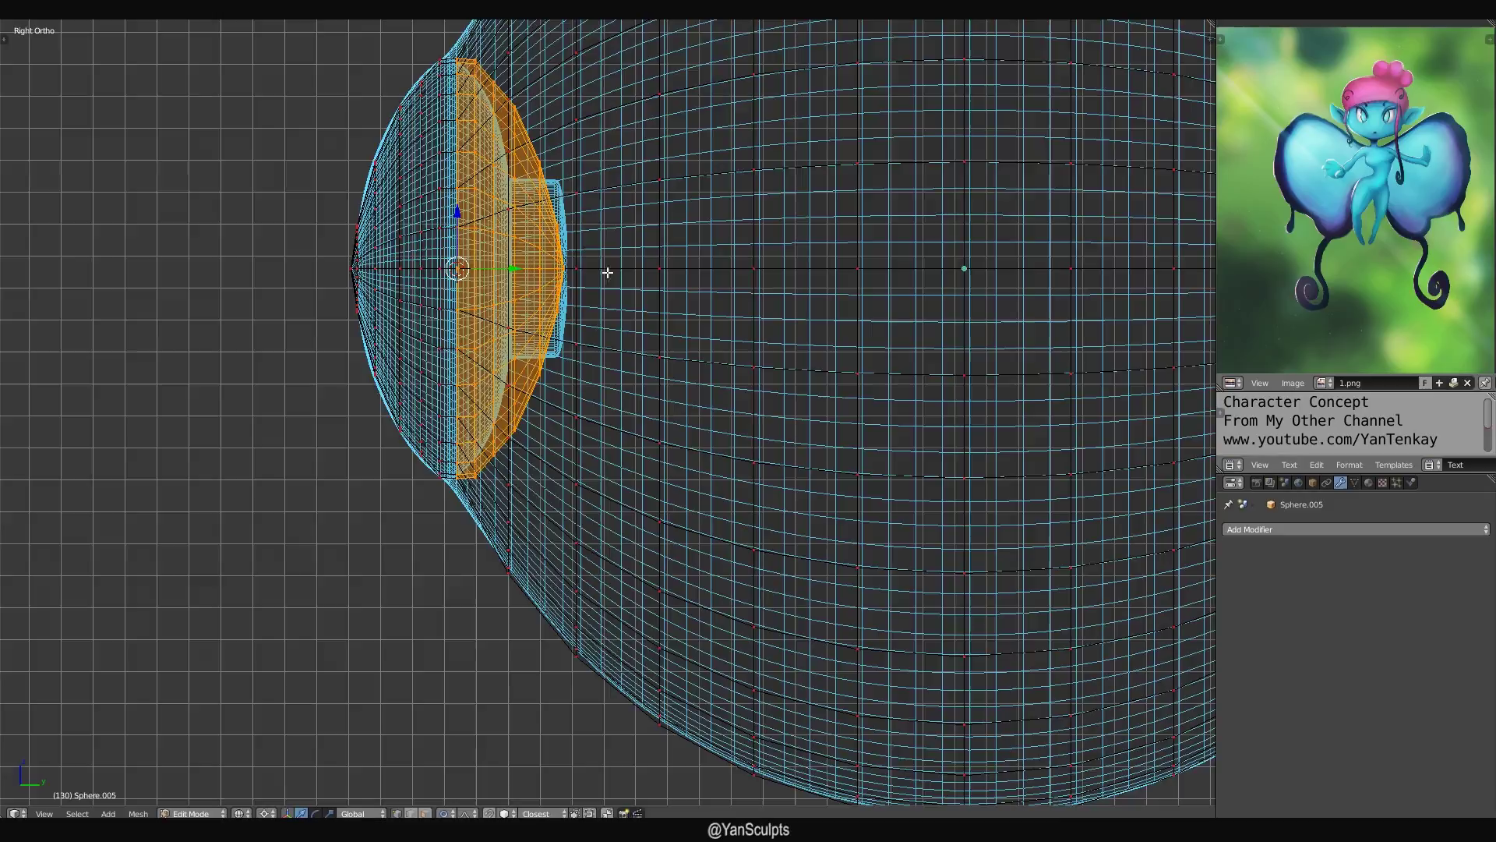
Separate the mirrored, inward-curving copy from the eyeball mesh into its own object.
{"action": "middle_click_drag", "start_coordinate": [645, 295], "coordinate": [405, 277]}
{"action": "scroll", "coordinate": [761, 294], "scroll_direction": "down", "scroll_amount": 4}
{"action": "mouse_move", "coordinate": [405, 276]}
{"action": "middle_mouse_down"}
{"action": "mouse_move", "coordinate": [482, 285]}
{"action": "mouse_move", "coordinate": [377, 264]}
{"action": "mouse_move", "coordinate": [474, 275]}
{"action": "mouse_move", "coordinate": [426, 275]}
{"action": "middle_mouse_up"}
{"action": "key", "text": "z"}
{"action": "key", "text": "KP_3"}
{"action": "scroll", "coordinate": [577, 296], "scroll_direction": "up", "scroll_amount": 4}
{"action": "middle_click_drag", "start_coordinate": [578, 291], "coordinate": [574, 595], "text": "shift"}
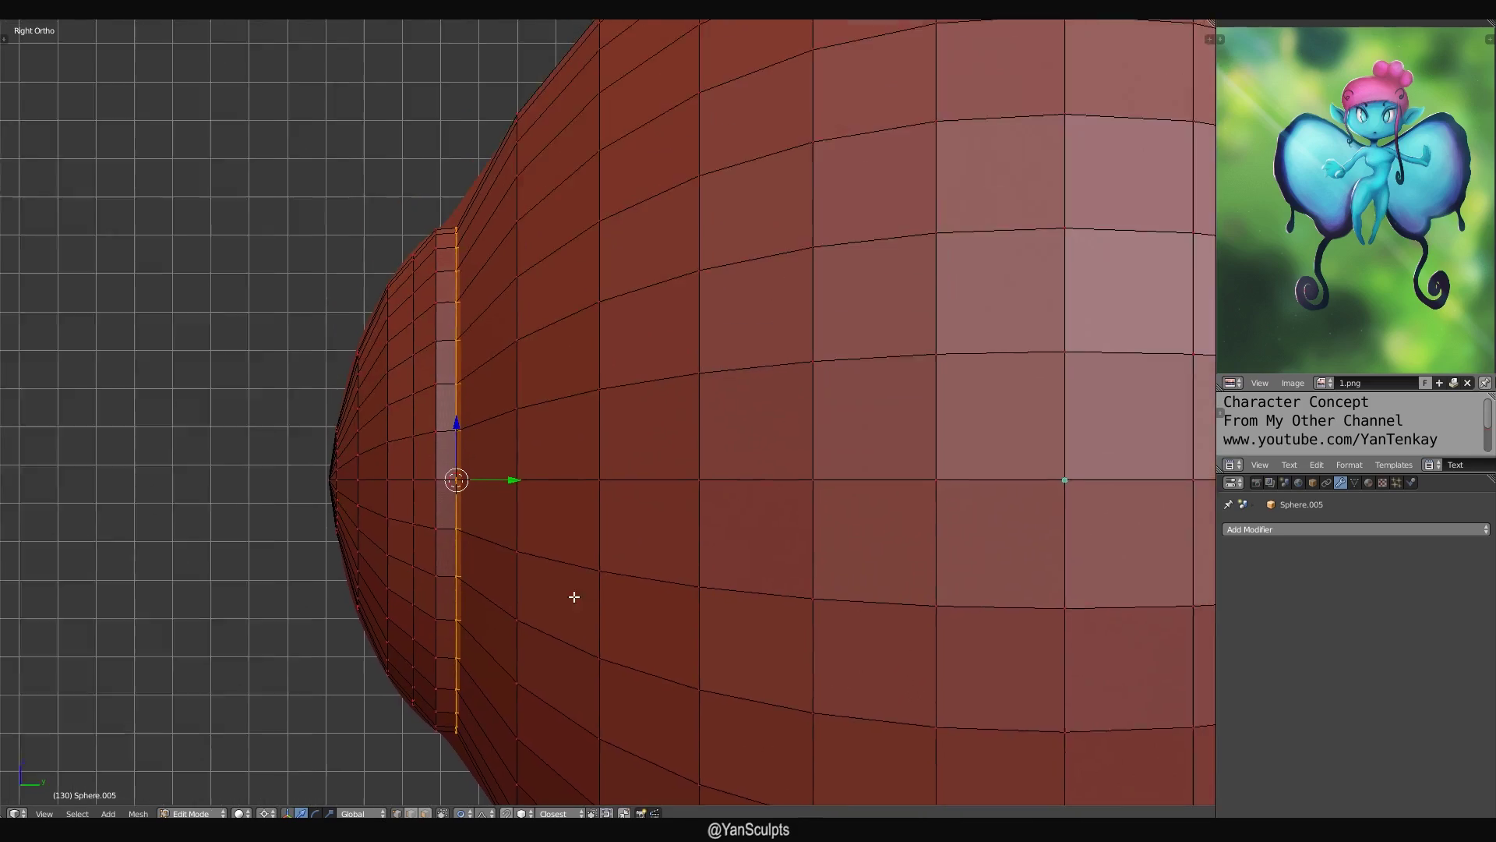
{"action": "scroll", "coordinate": [572, 592], "scroll_direction": "up", "scroll_amount": 2}
{"action": "key", "text": "z"}
{"action": "scroll", "coordinate": [569, 590], "scroll_direction": "down", "scroll_amount": 6}
{"action": "key", "text": "z"}
{"action": "scroll", "coordinate": [569, 584], "scroll_direction": "up", "scroll_amount": 3}
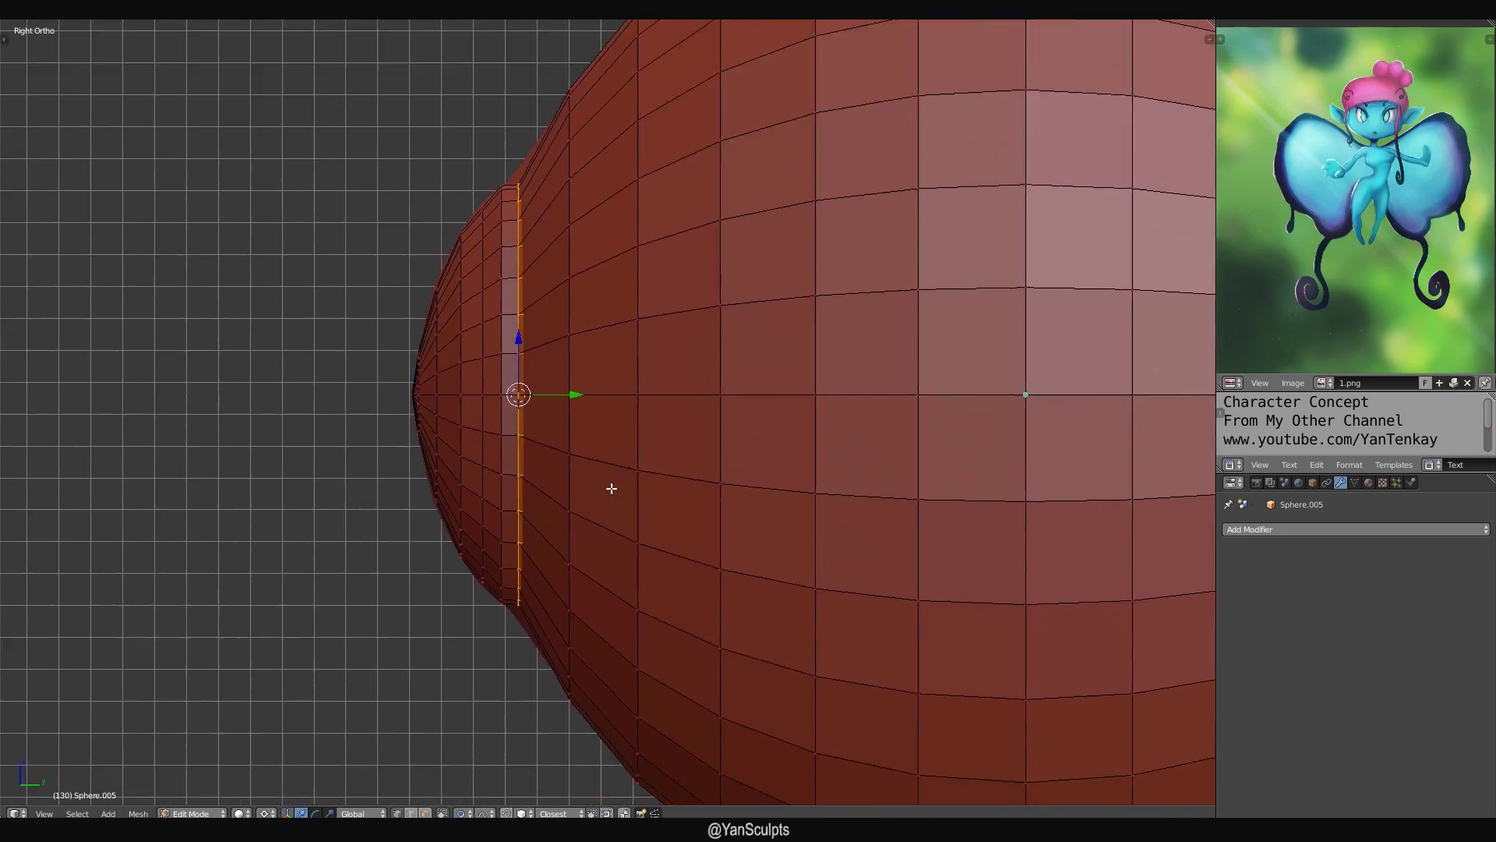
{"action": "key", "text": "z"}
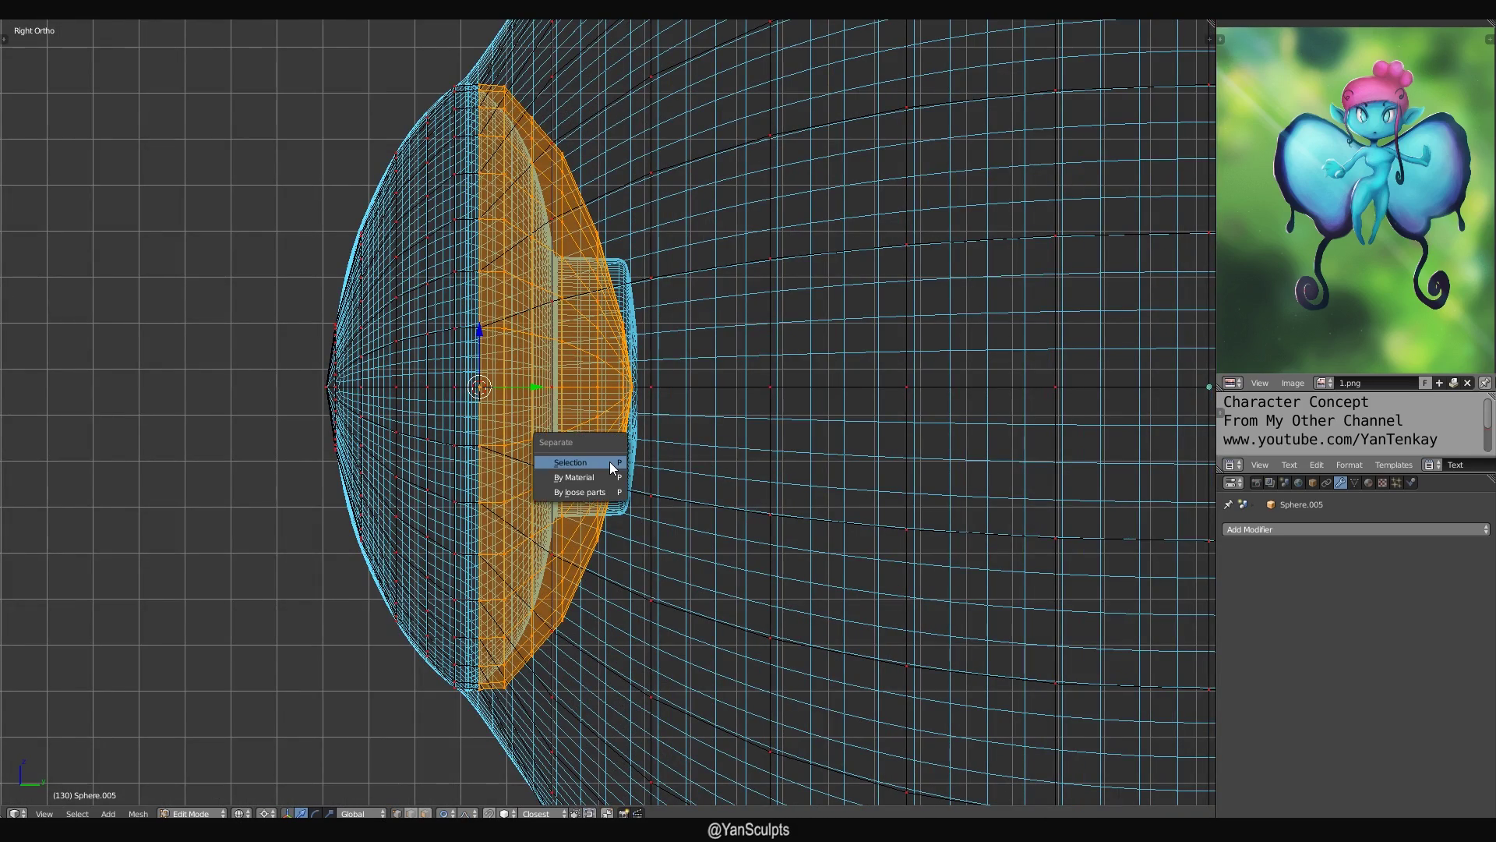
{"action": "left_click", "coordinate": [561, 469]}
Select the separated inner shell object and enter Edit Mode on it.
{"action": "scroll", "coordinate": [549, 412], "scroll_direction": "down", "scroll_amount": 1}
{"action": "middle_click_drag", "start_coordinate": [548, 411], "coordinate": [596, 399]}
{"action": "key", "text": "Tab"}
{"action": "scroll", "coordinate": [596, 399], "scroll_direction": "down", "scroll_amount": 1}
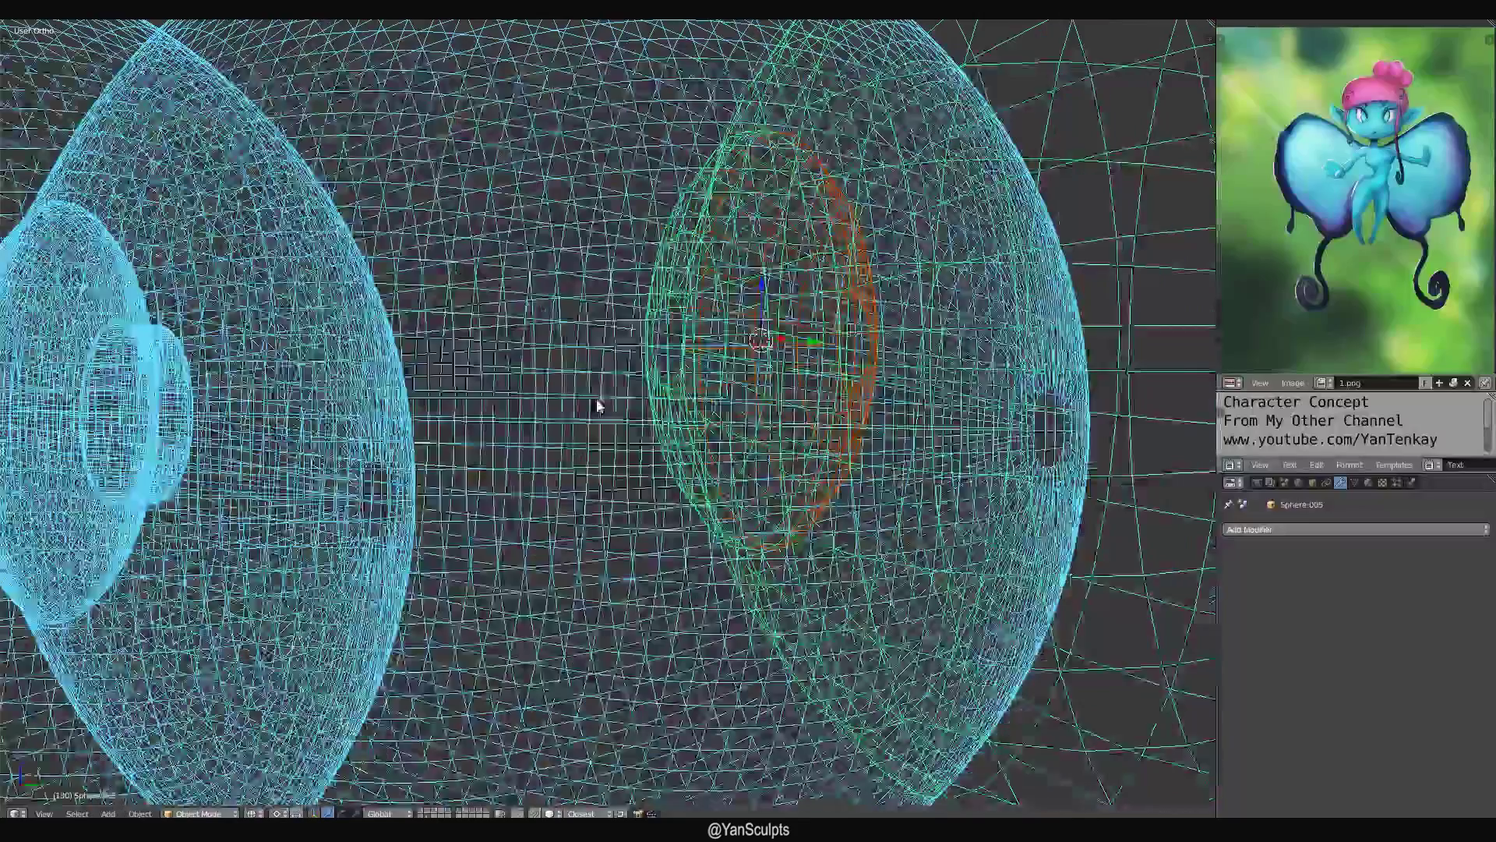
{"action": "scroll", "coordinate": [775, 341], "scroll_direction": "down", "scroll_amount": 3}
{"action": "right_click", "coordinate": [752, 336]}
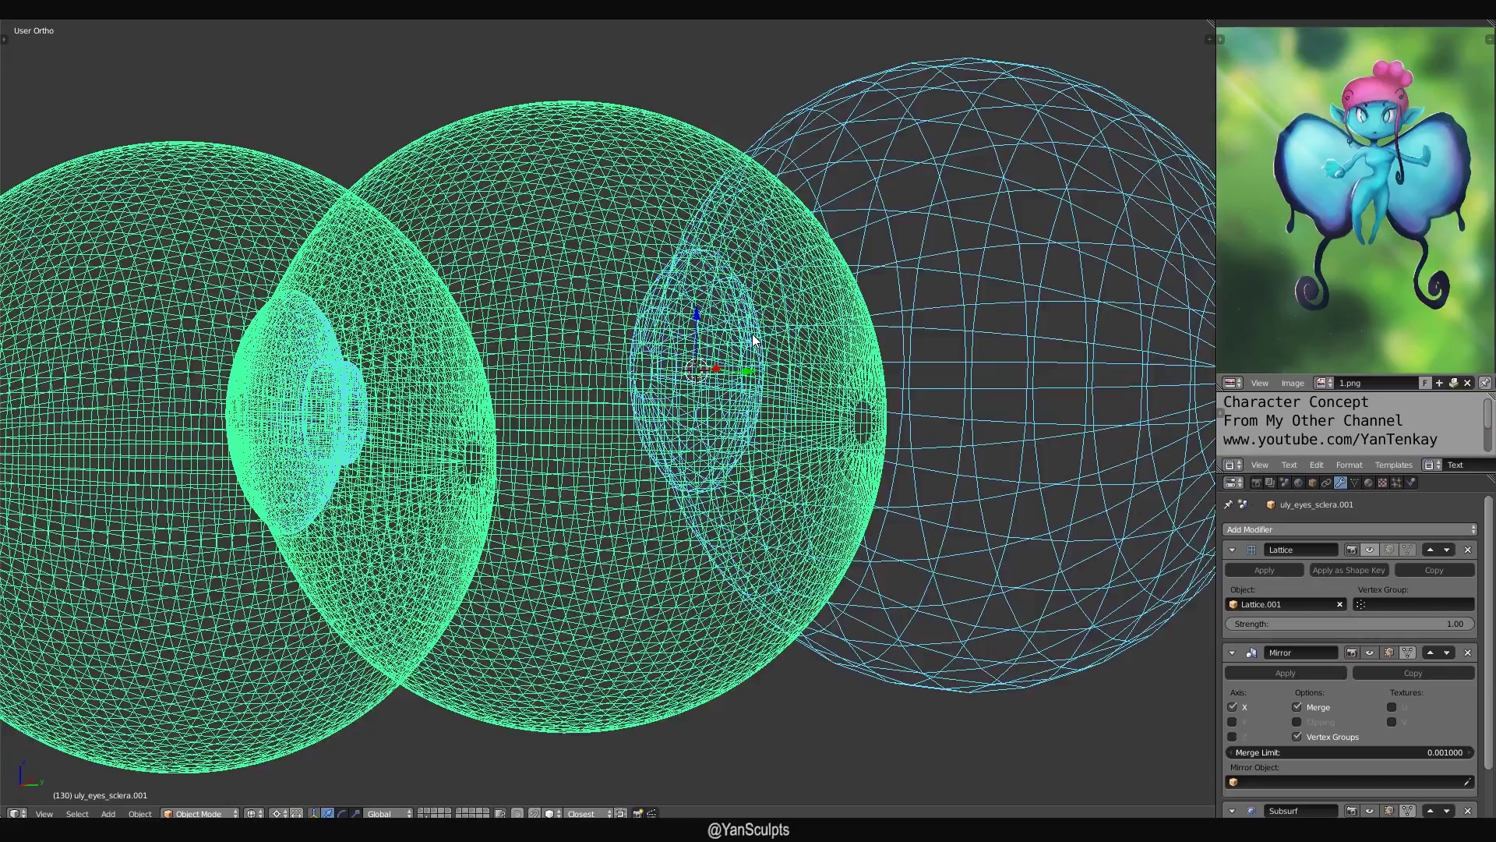
{"action": "middle_click_drag", "start_coordinate": [751, 333], "coordinate": [588, 314]}
{"action": "right_click", "coordinate": [589, 314]}
{"action": "key", "text": "Tab"}
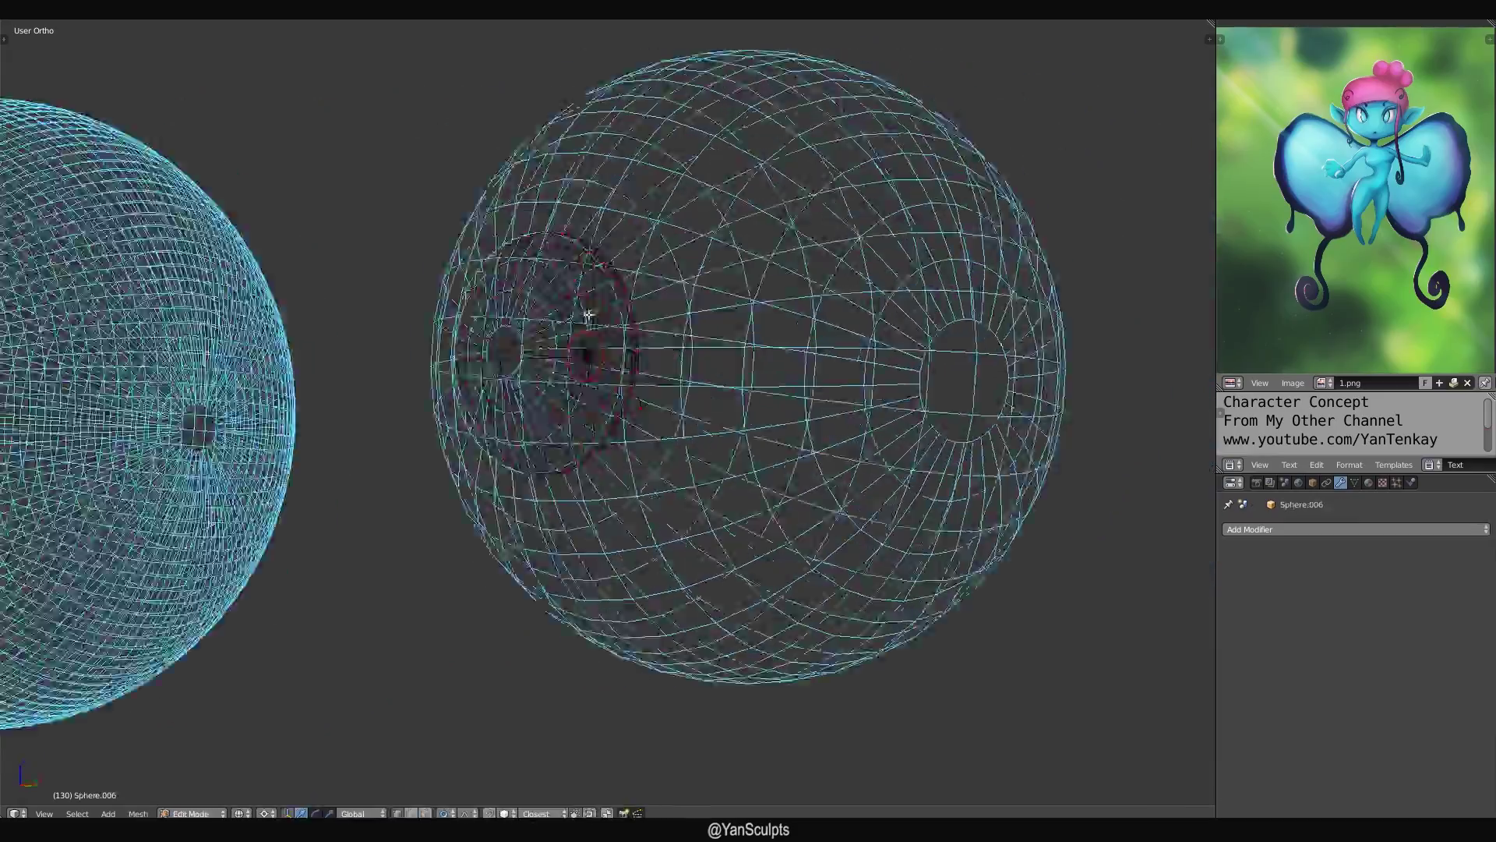
In the right orthographic view, select the inner shell's edge loop level with the front of the reference pupil recess.
{"action": "key", "text": "KP_3"}
{"action": "middle_click_drag", "start_coordinate": [475, 358], "coordinate": [666, 509], "text": "shift"}
{"action": "scroll", "coordinate": [715, 288], "scroll_direction": "up", "scroll_amount": 5}
{"action": "scroll", "coordinate": [667, 509], "scroll_direction": "up", "scroll_amount": 2}
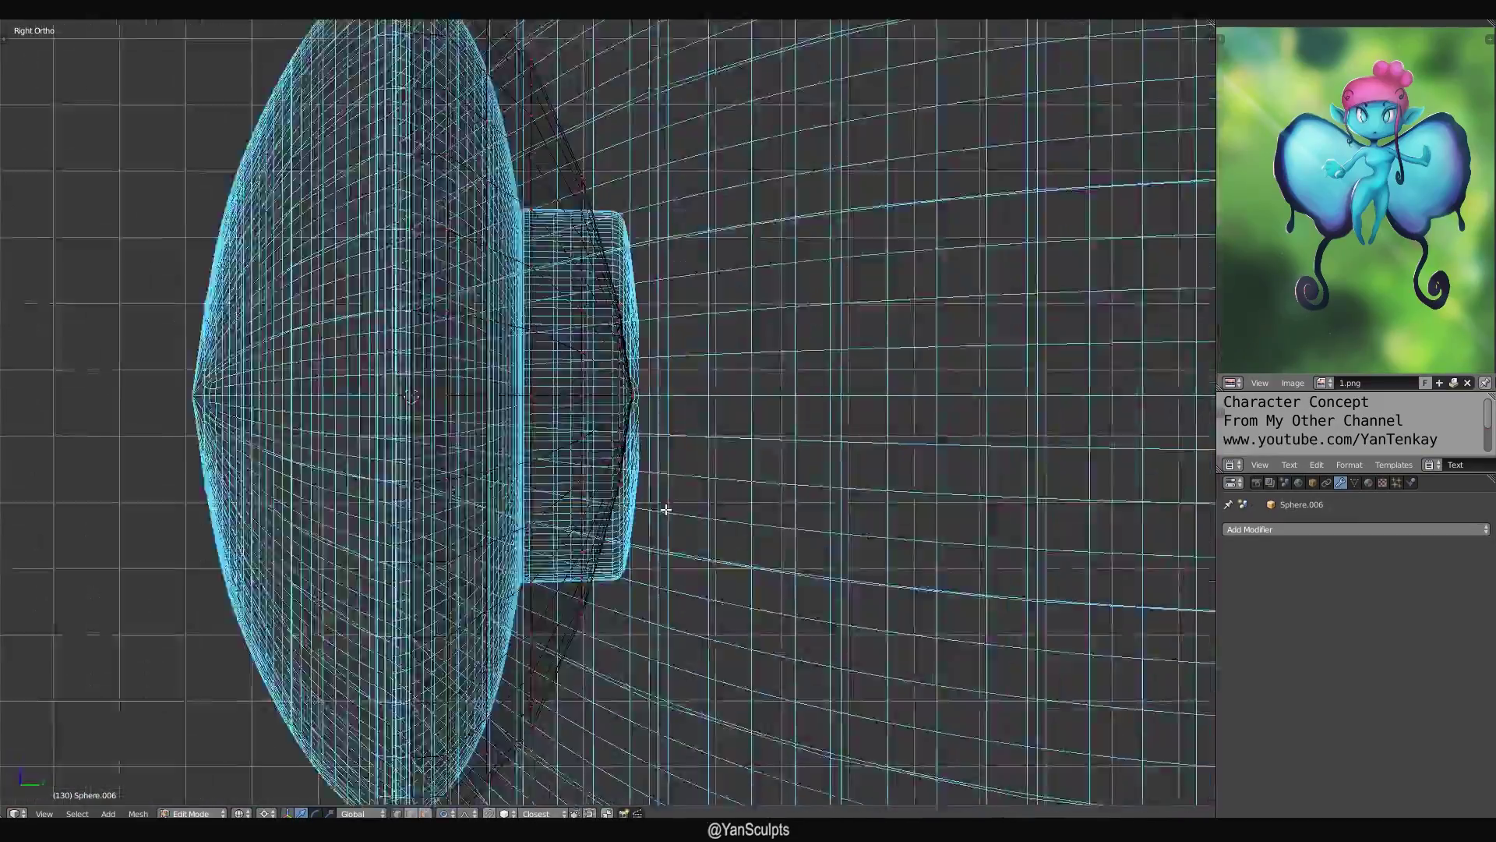
{"action": "scroll", "coordinate": [667, 509], "scroll_direction": "up", "scroll_amount": 1}
{"action": "middle_click_drag", "start_coordinate": [635, 384], "coordinate": [643, 437], "text": "shift"}
{"action": "scroll", "coordinate": [543, 124], "scroll_direction": "down", "scroll_amount": 1}
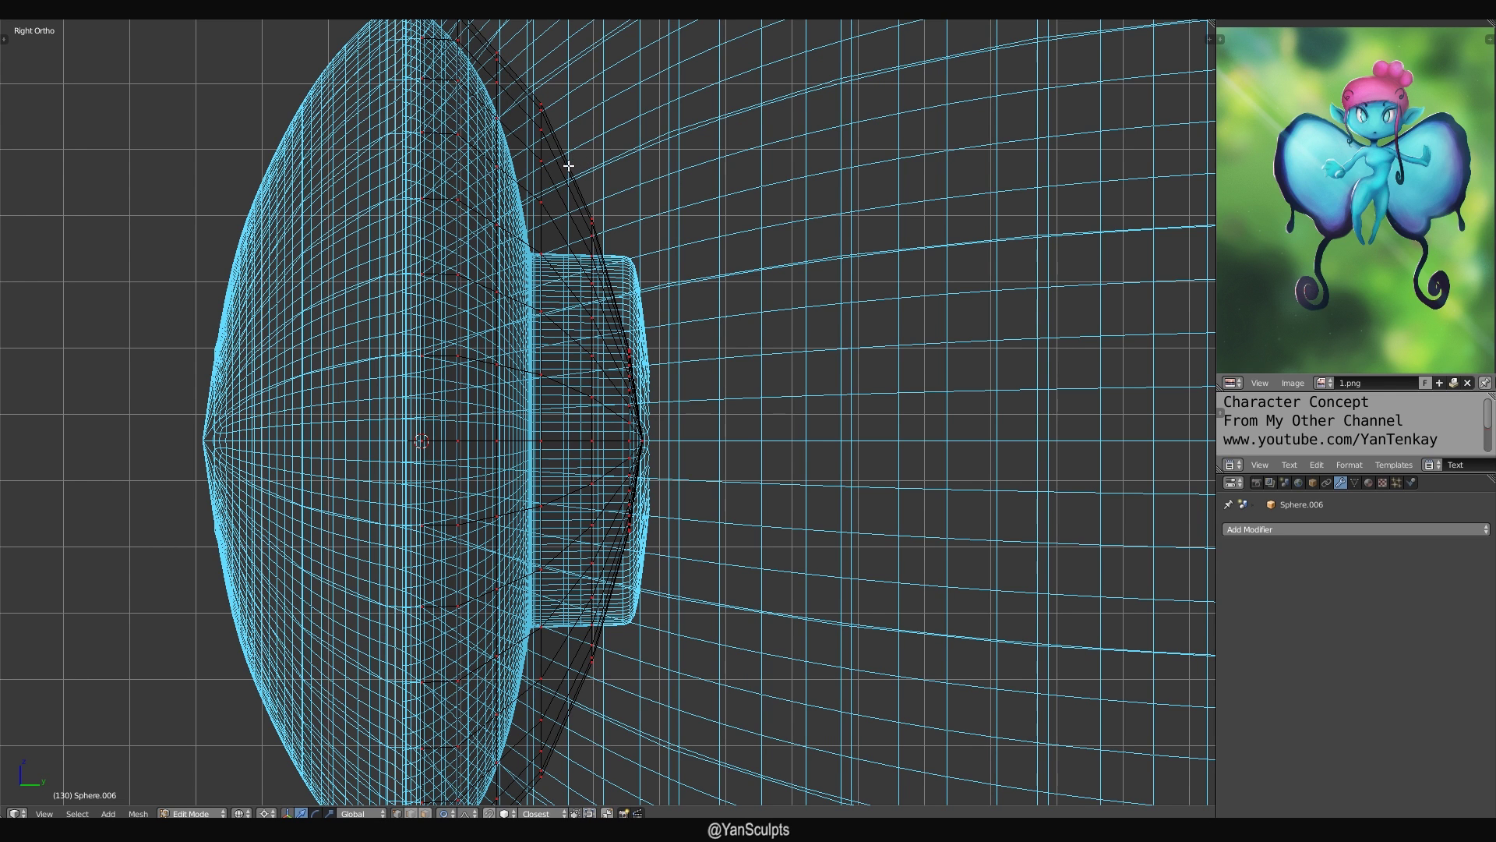
{"action": "left_click", "coordinate": [542, 146], "text": "alt"}
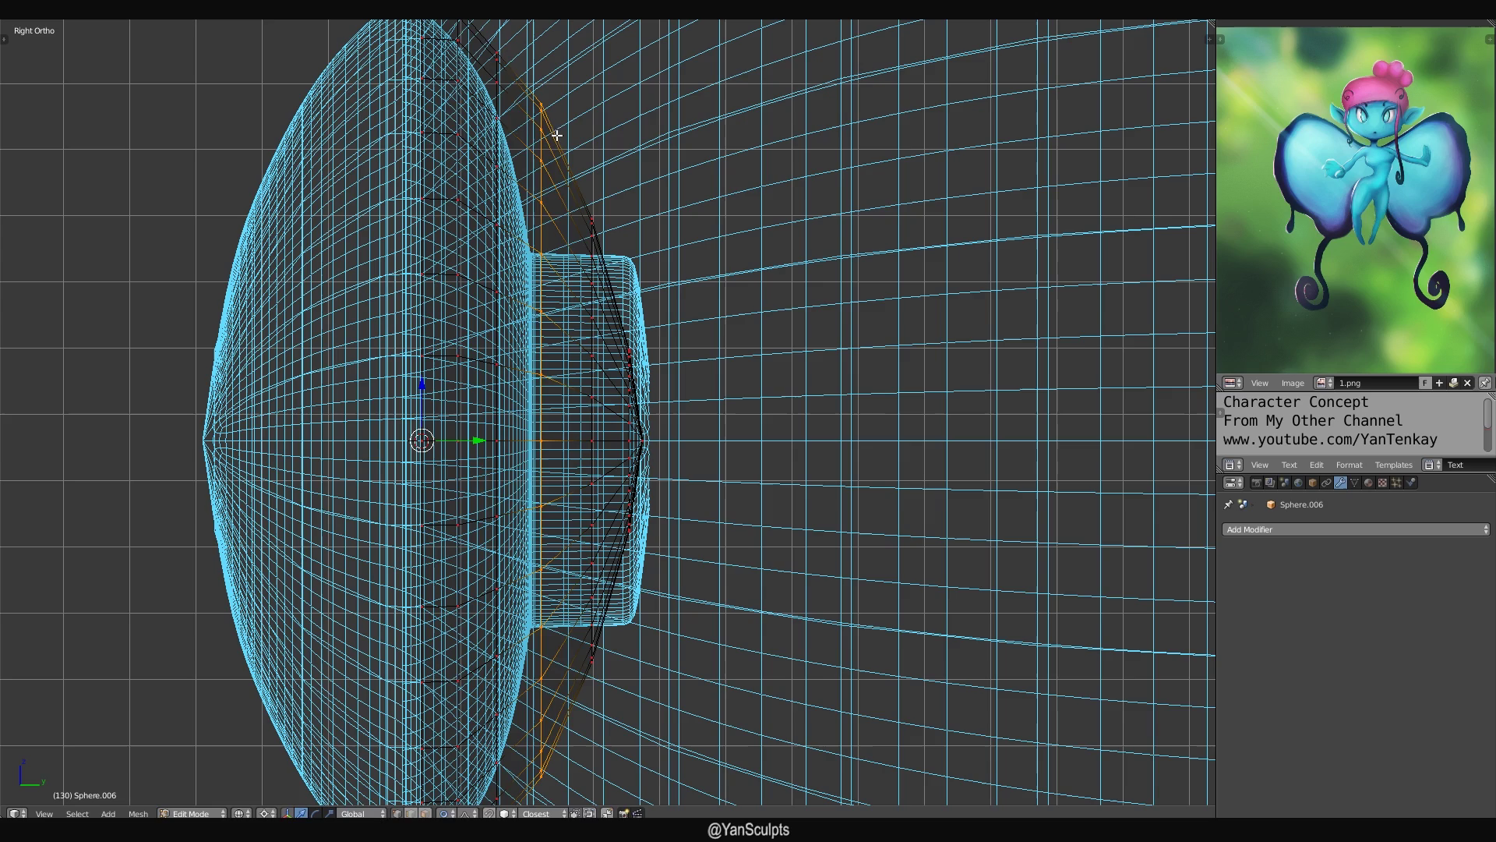
{"action": "key", "text": "s"}
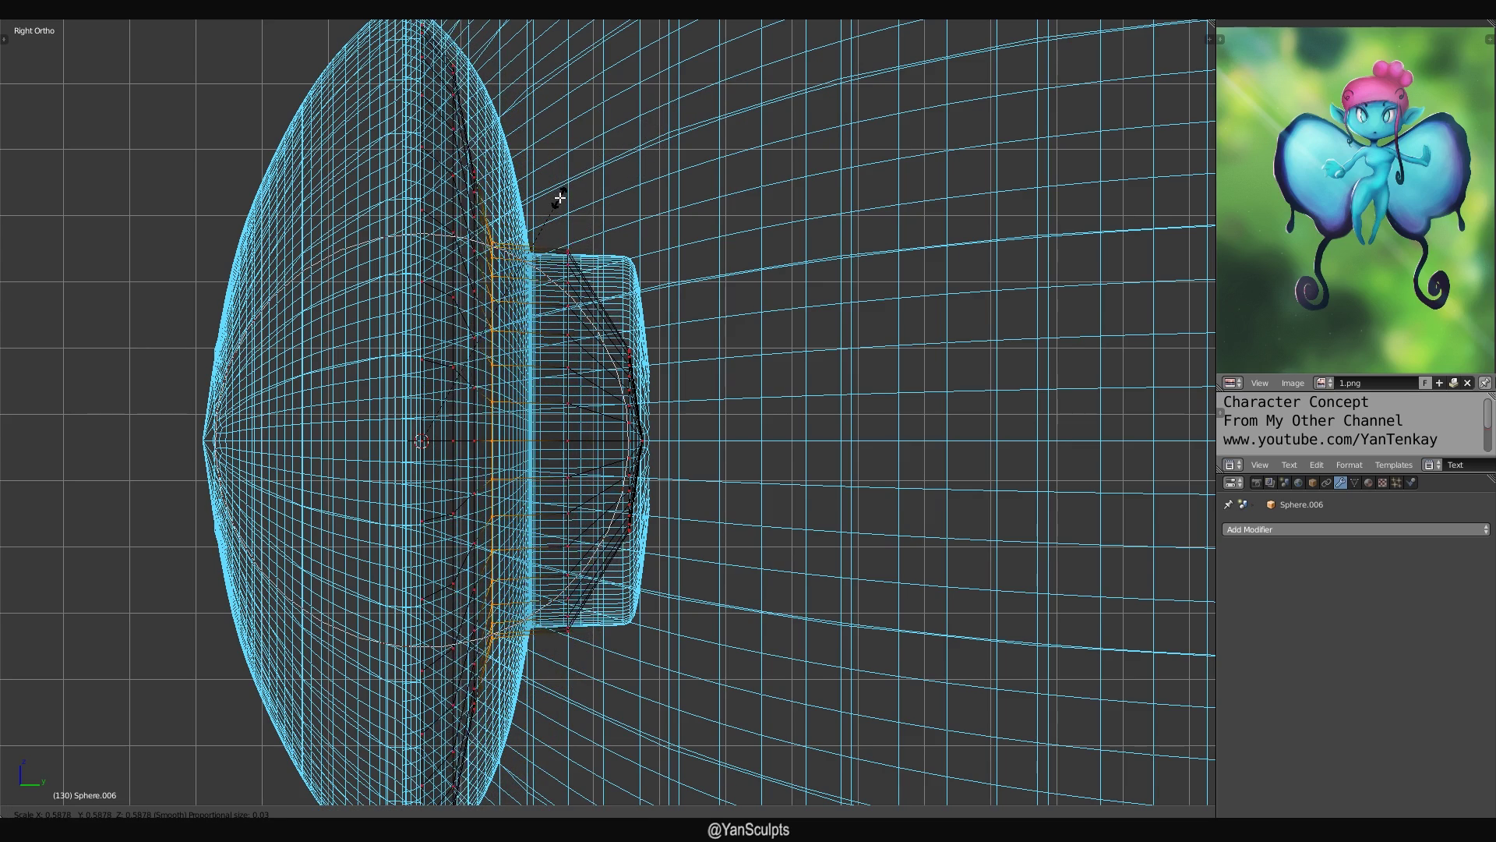
{"action": "scroll", "coordinate": [561, 198], "scroll_direction": "up", "scroll_amount": 3}
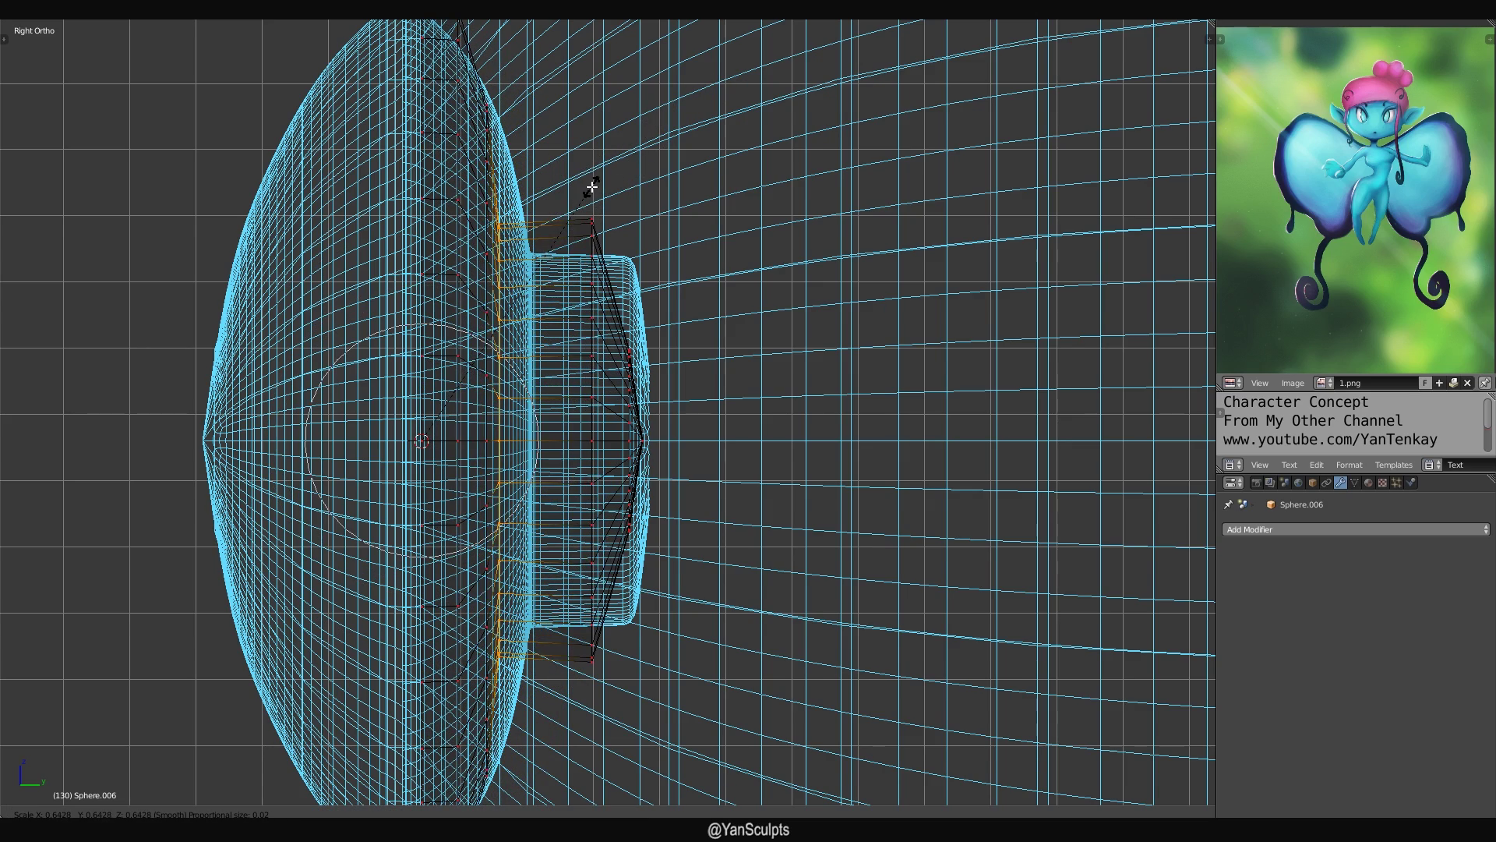
{"action": "scroll", "coordinate": [588, 190], "scroll_direction": "up", "scroll_amount": 3}
{"action": "key", "text": "Escape"}
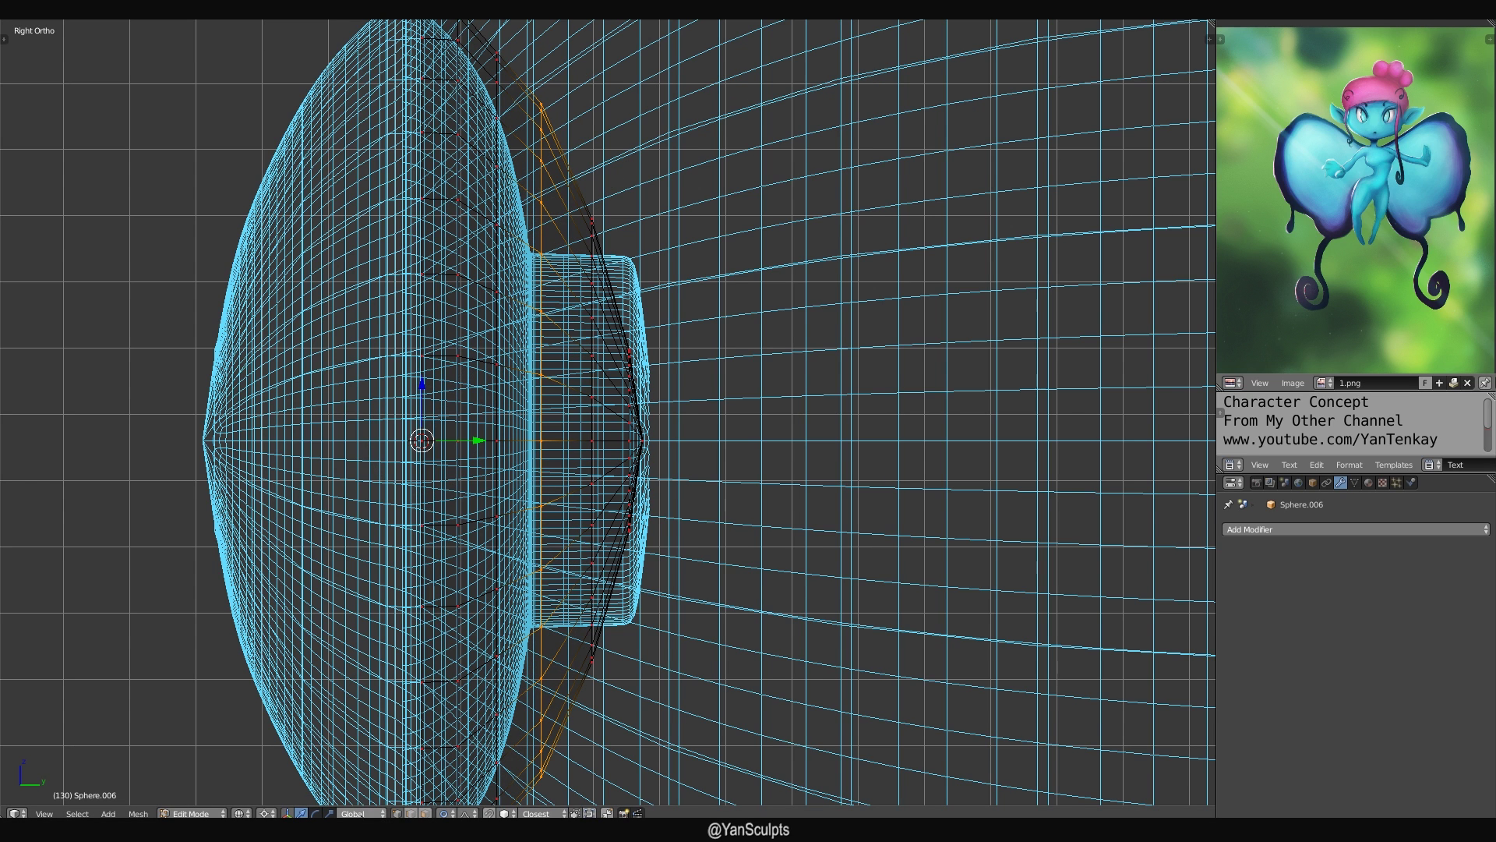
Set the pivot point to Bounding Box Center and shrink the selected loop to the diameter of the reference pupil recess.
{"action": "left_click", "coordinate": [266, 813]}
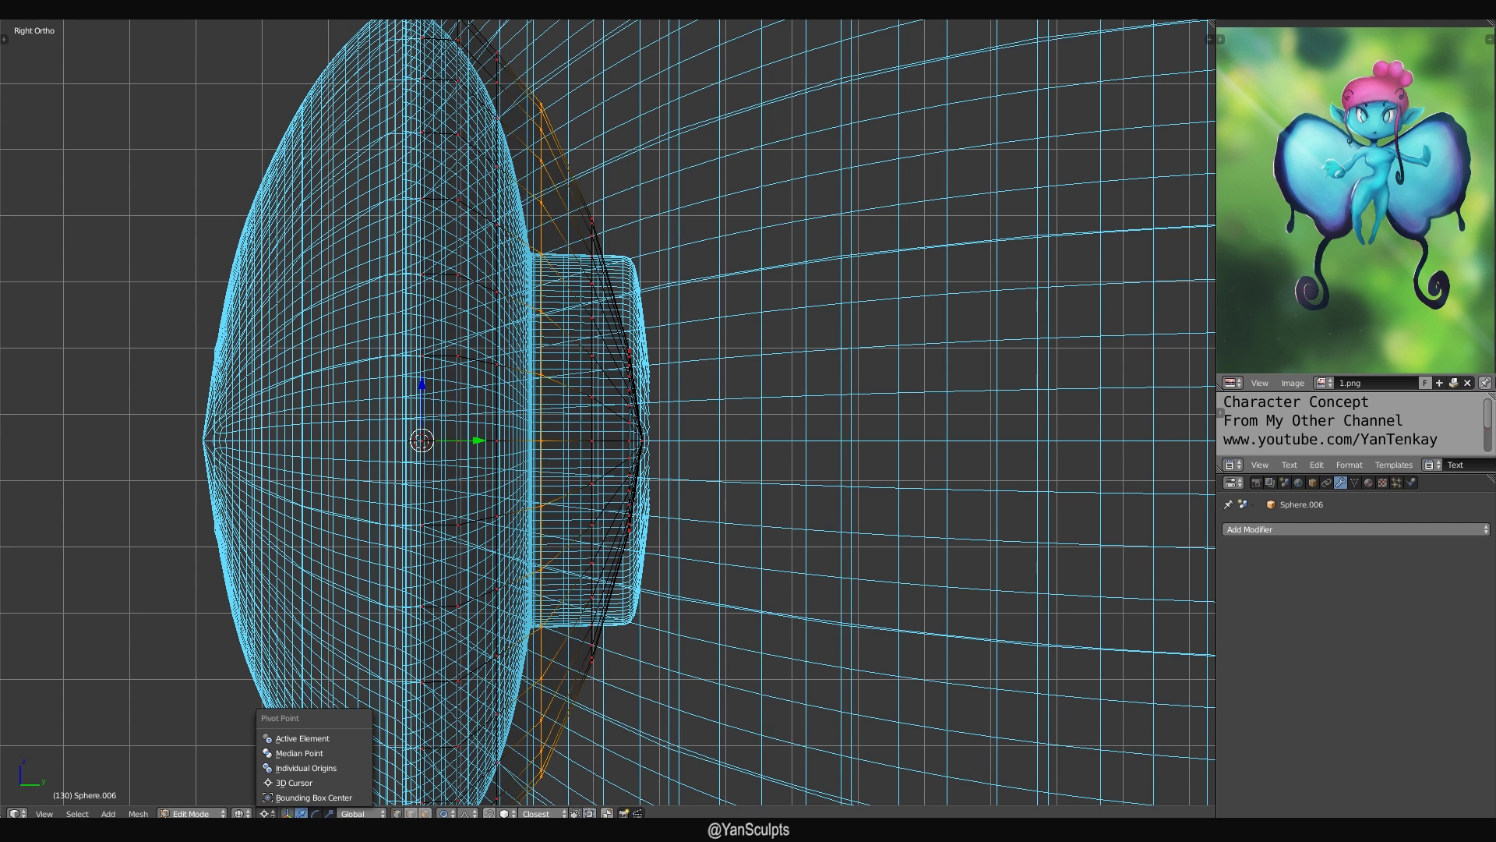
{"action": "left_click", "coordinate": [278, 797]}
{"action": "key", "text": "s"}
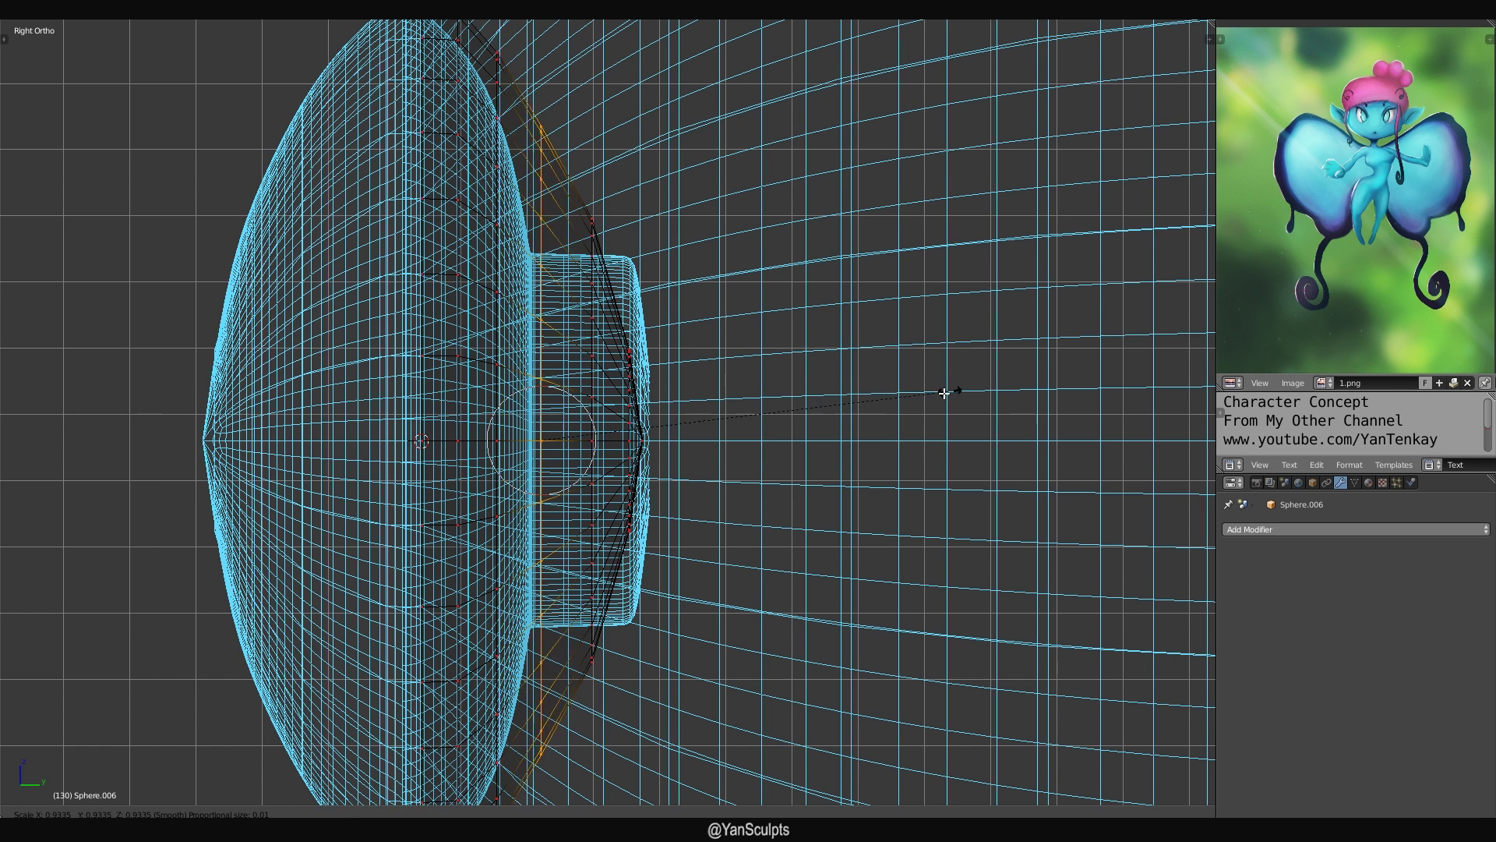
{"action": "left_click", "coordinate": [779, 387]}
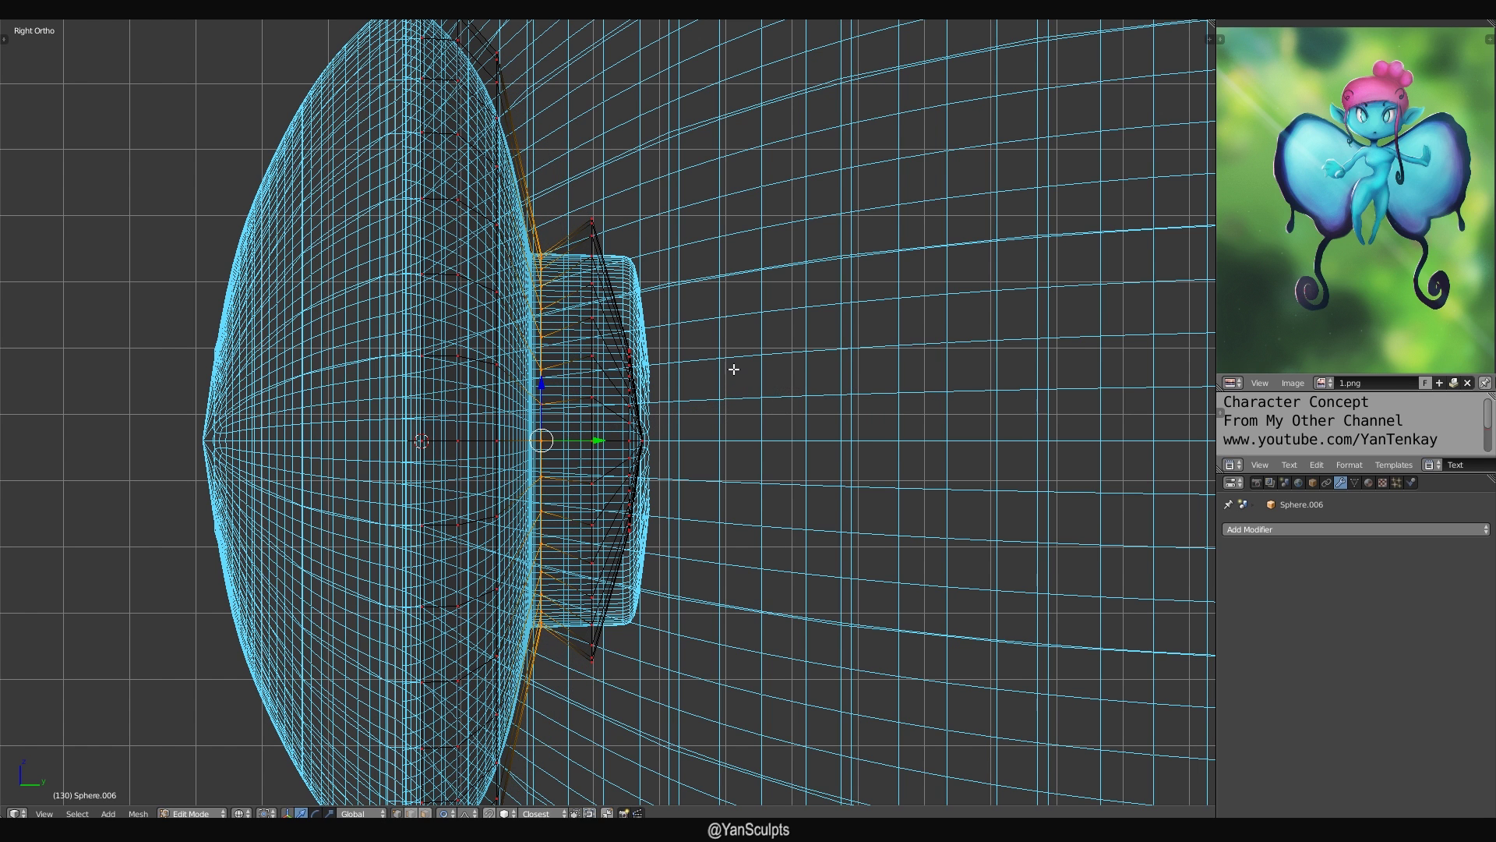
Delete the inner shell's remaining loops and pole behind the resized loop, leaving an open pupil hole.
{"action": "right_click", "coordinate": [600, 236]}
{"action": "right_click", "coordinate": [600, 235], "text": "alt"}
{"action": "key", "text": "s"}
{"action": "right_click", "coordinate": [693, 289]}
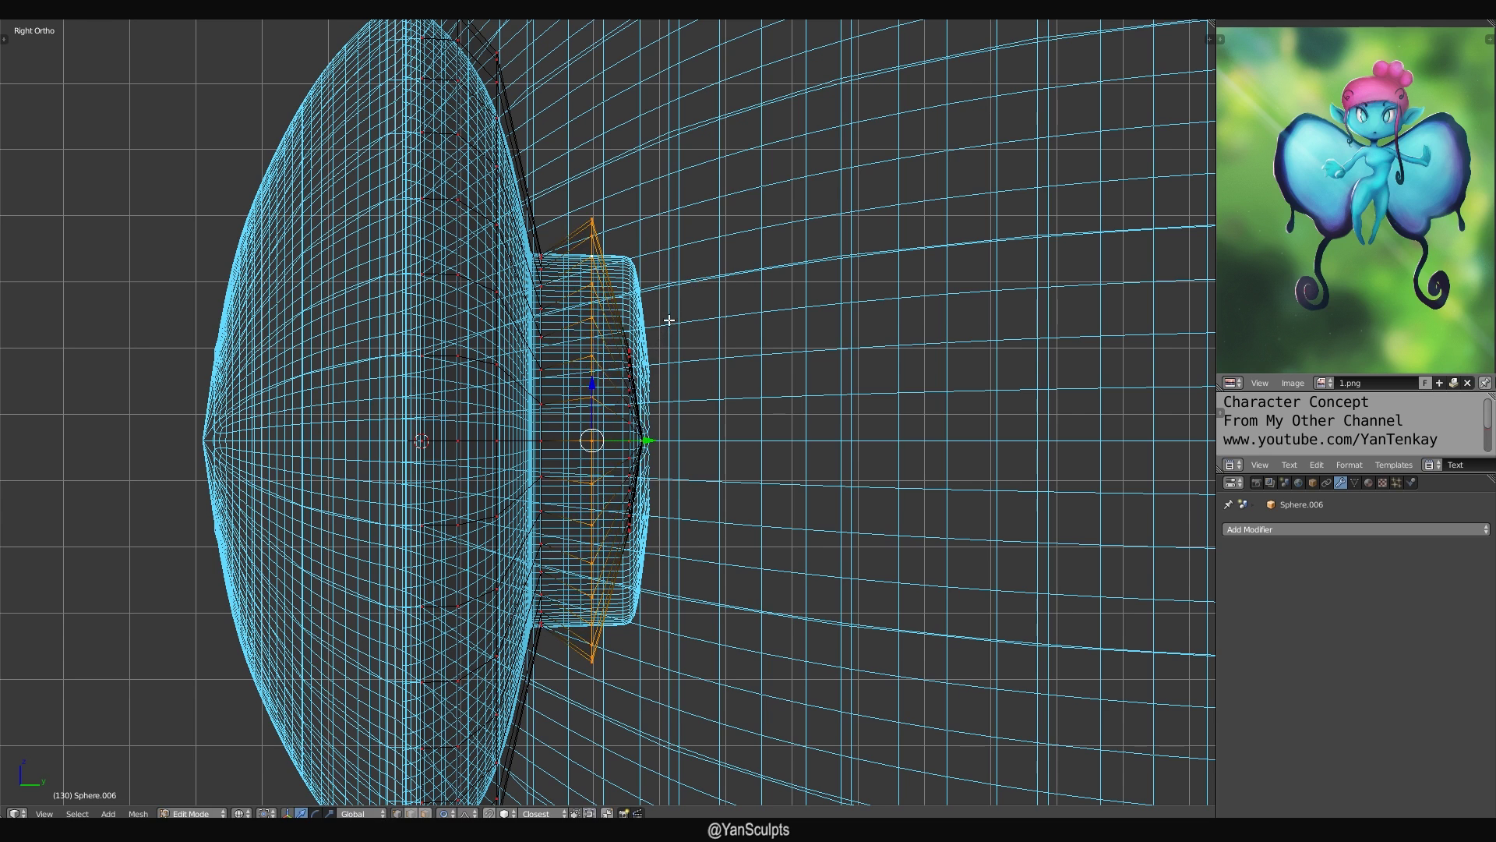
{"action": "key", "text": "x"}
{"action": "left_click", "coordinate": [666, 321]}
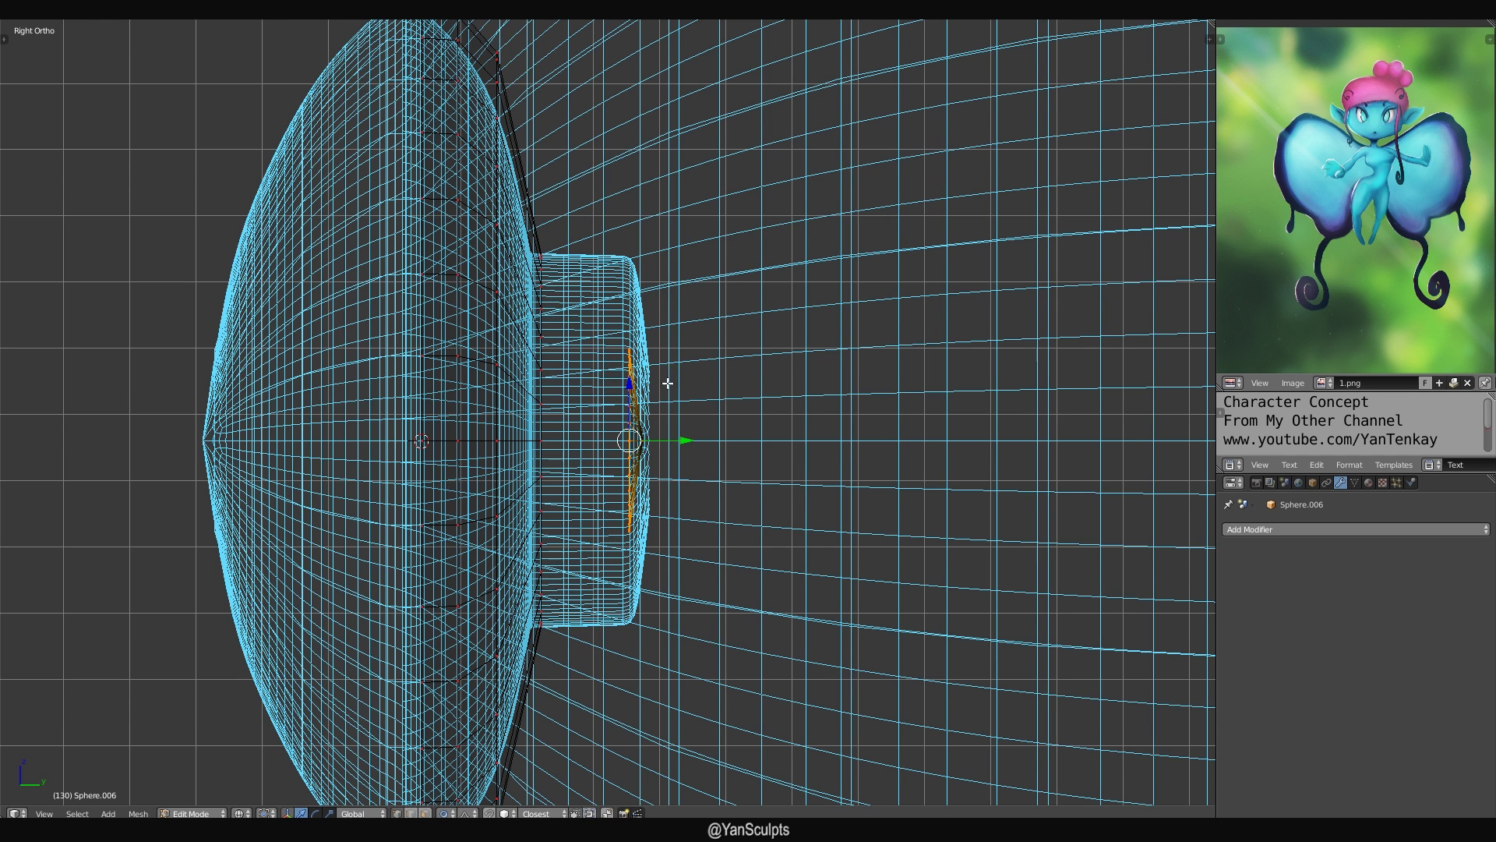
{"action": "key", "text": "b"}
{"action": "left_click_drag", "start_coordinate": [746, 383], "coordinate": [624, 589]}
{"action": "key", "text": "x"}
{"action": "left_click", "coordinate": [690, 425]}
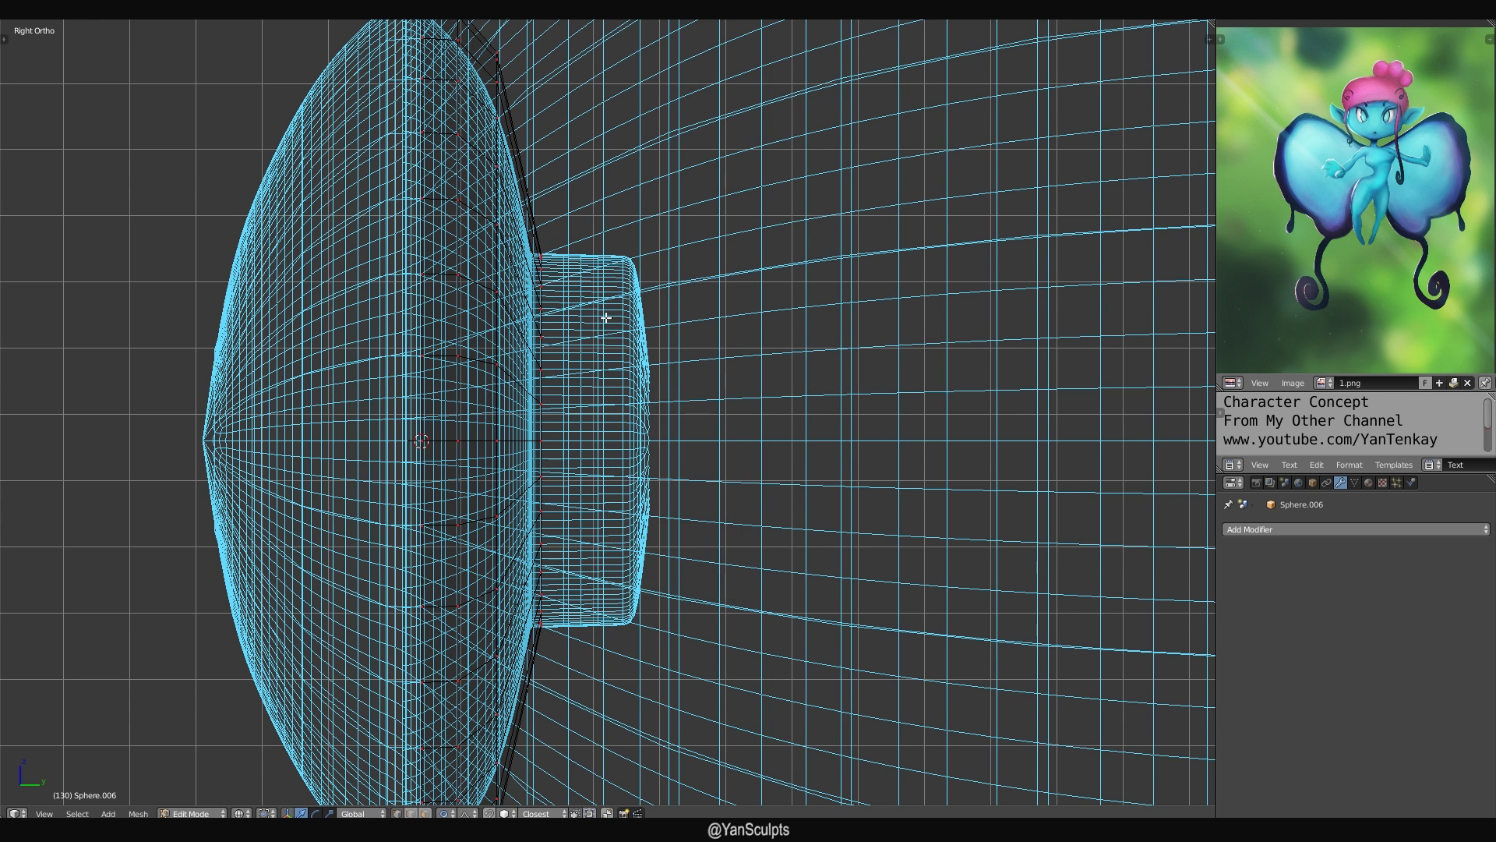
Extrude the inner shell's pupil-hole edge loop back about 0.014 along Y to the depth of the reference pupil recess.
{"action": "right_click", "coordinate": [542, 338], "text": "alt"}
{"action": "middle_click_drag", "start_coordinate": [551, 344], "coordinate": [641, 361]}
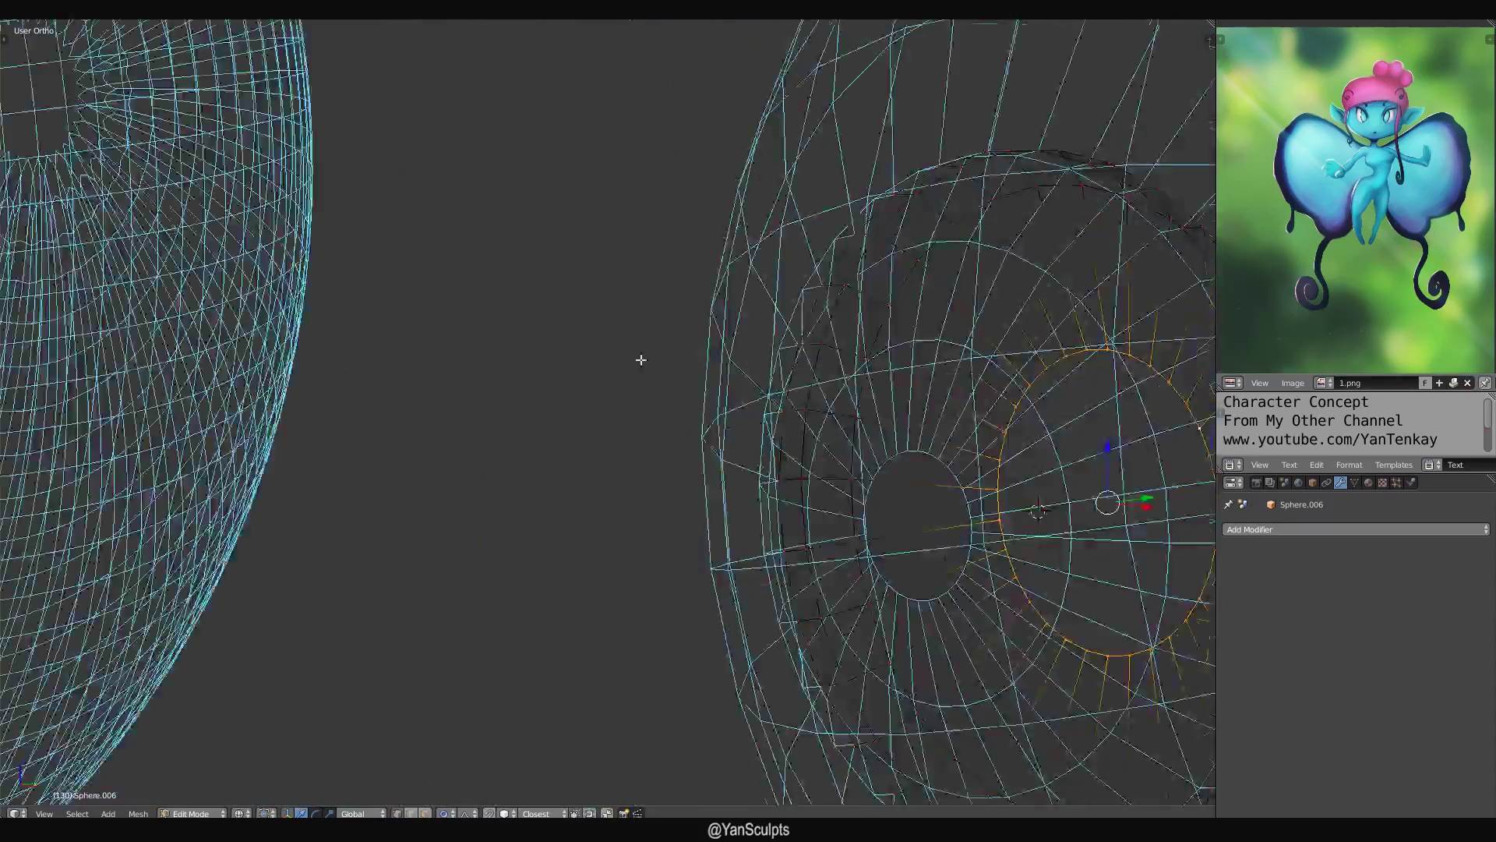
{"action": "key", "text": "KP_3"}
{"action": "scroll", "coordinate": [554, 358], "scroll_direction": "down", "scroll_amount": 1}
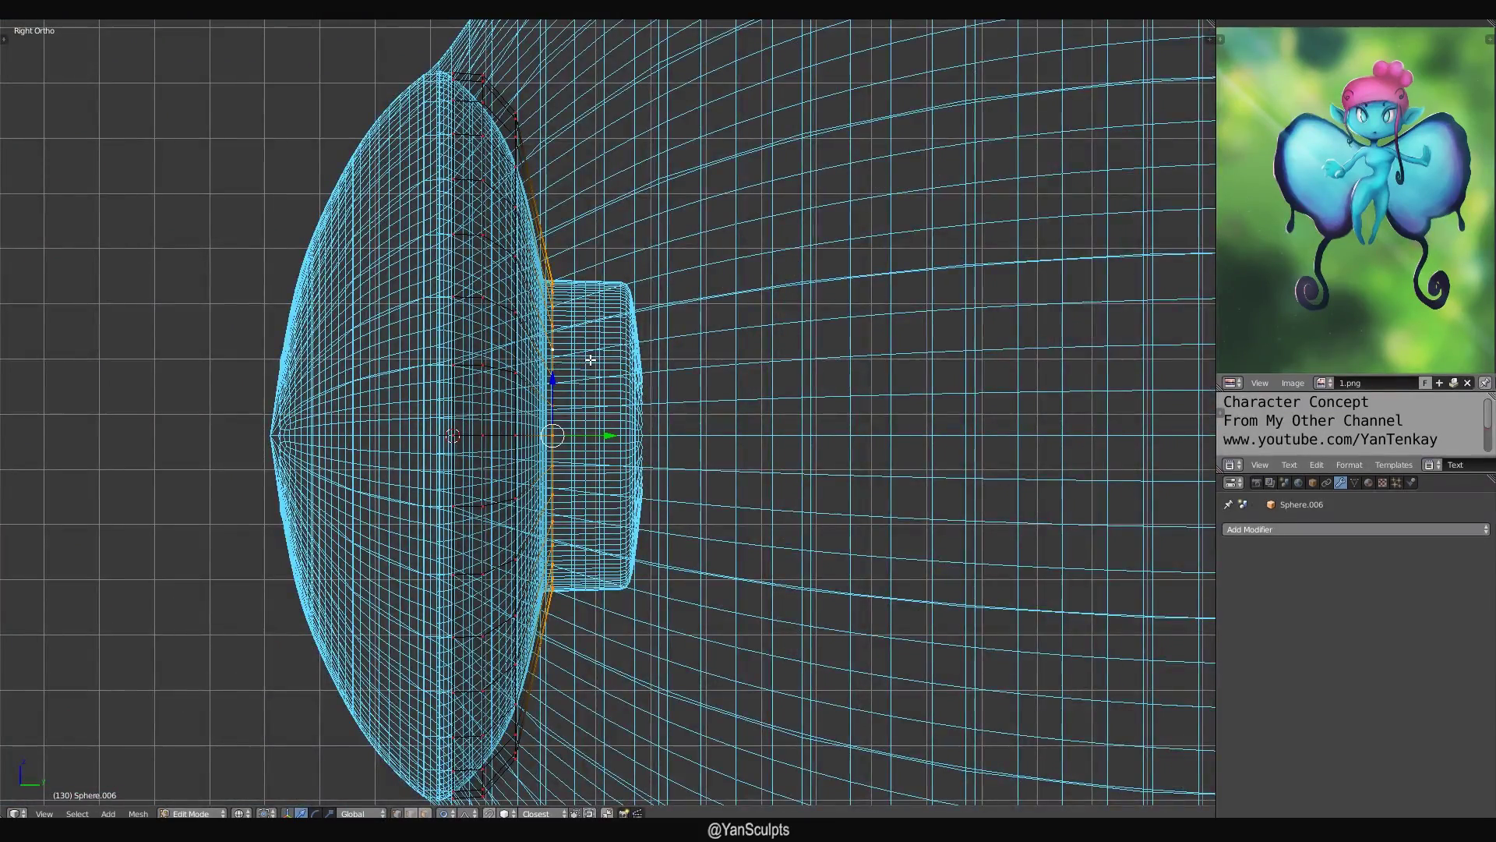
{"action": "middle_click_drag", "start_coordinate": [599, 358], "coordinate": [567, 336], "text": "shift"}
{"action": "key", "text": "g"}
{"action": "key", "text": "y"}
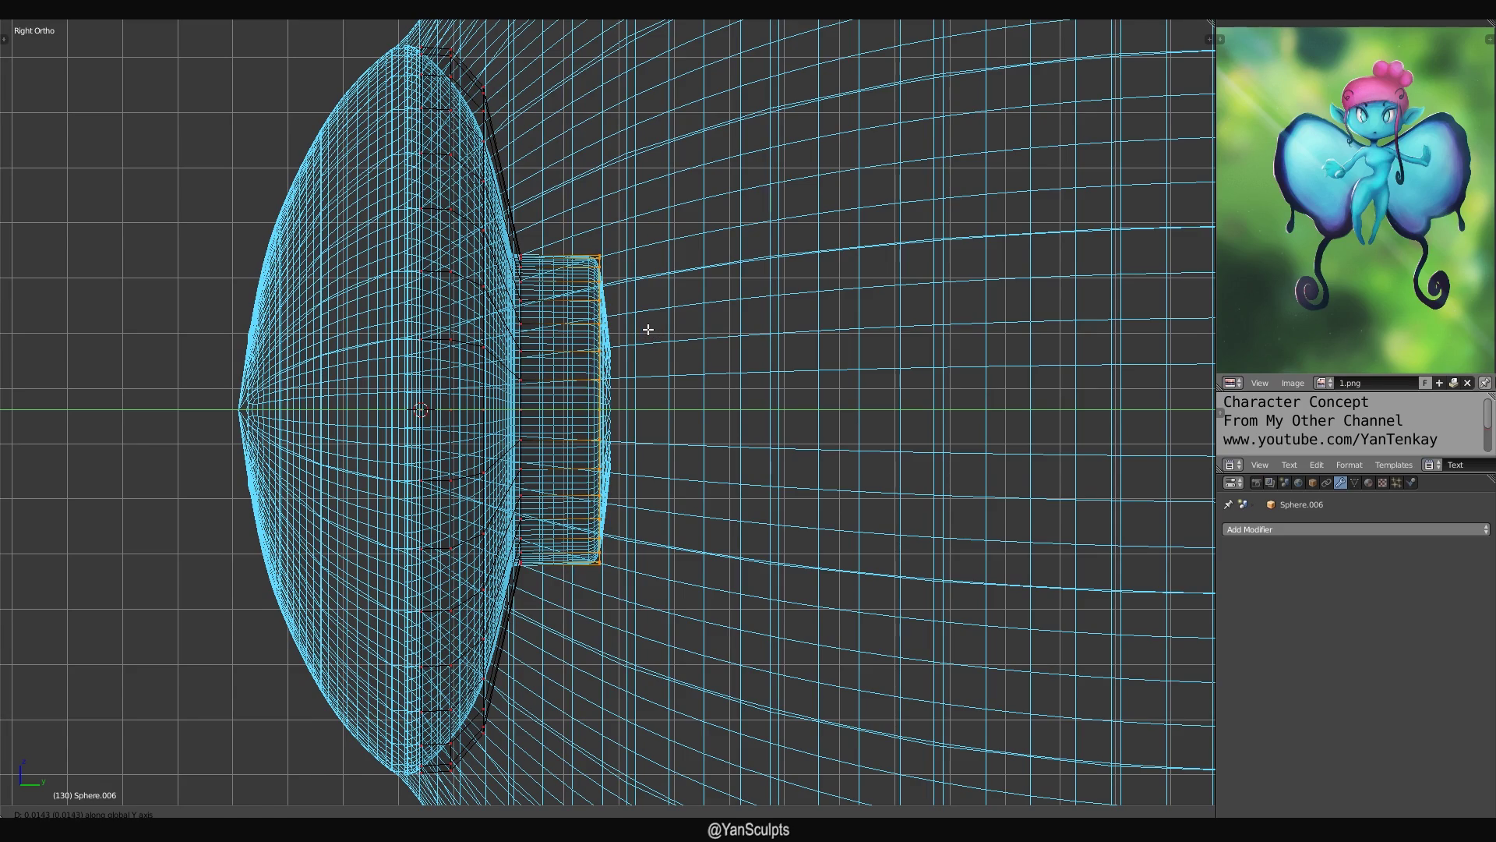
{"action": "left_click", "coordinate": [648, 330]}
{"action": "key", "text": "KP_1"}
{"action": "scroll", "coordinate": [822, 328], "scroll_direction": "down", "scroll_amount": 1}
{"action": "middle_click_drag", "start_coordinate": [1002, 338], "coordinate": [607, 340], "text": "shift"}
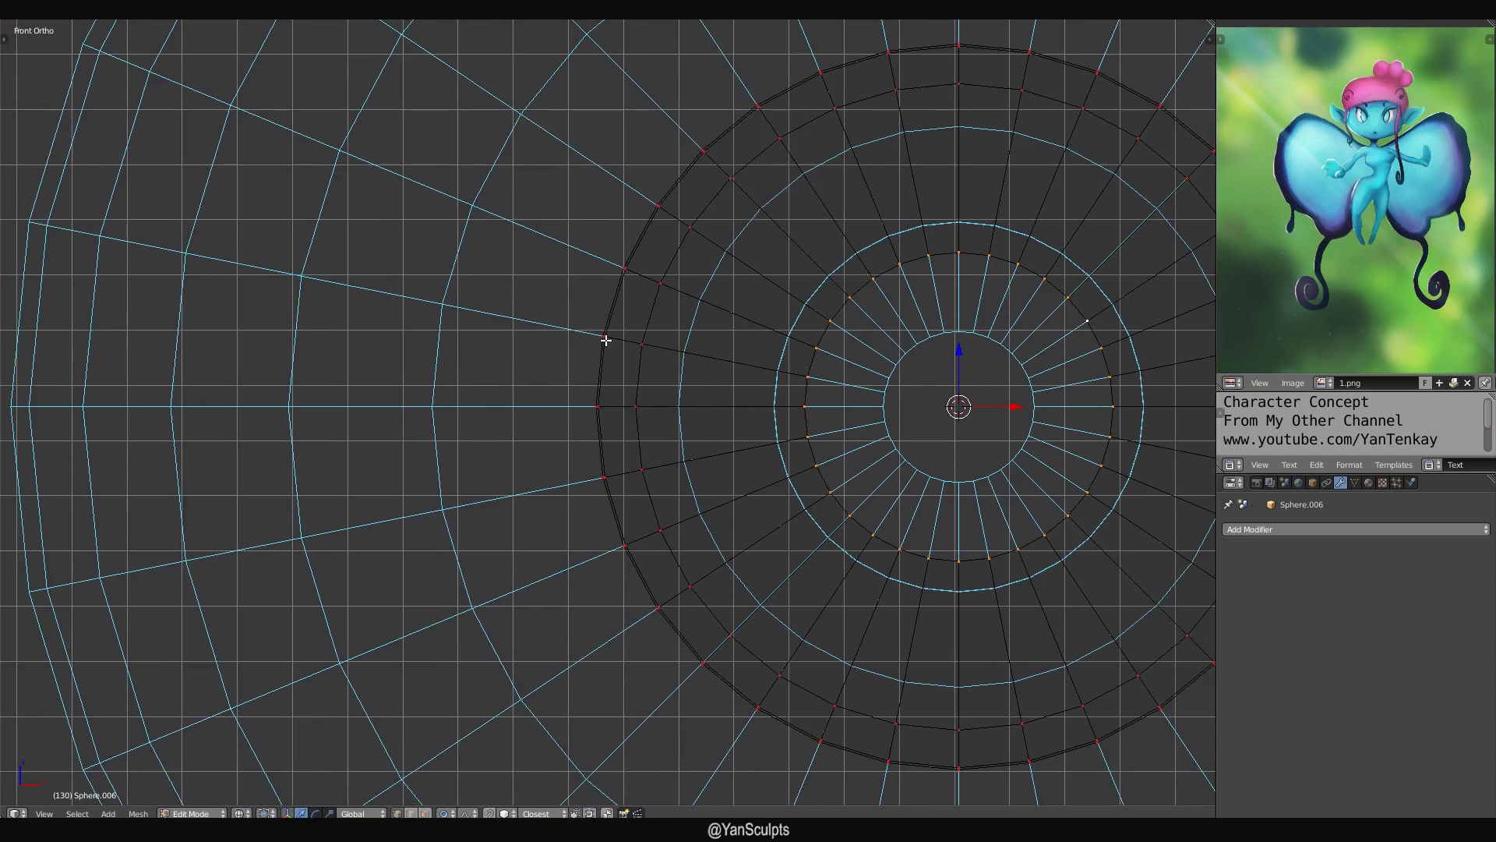
{"action": "middle_click_drag", "start_coordinate": [925, 377], "coordinate": [768, 371], "text": "shift"}
{"action": "mouse_move", "coordinate": [985, 359]}
{"action": "middle_mouse_down", "text": "shift"}
{"action": "mouse_move", "coordinate": [816, 347]}
{"action": "mouse_move", "coordinate": [872, 367]}
{"action": "mouse_move", "coordinate": [717, 355]}
{"action": "mouse_move", "coordinate": [704, 375]}
{"action": "middle_mouse_up", "text": "shift"}
{"action": "key", "text": "s"}
{"action": "right_click", "coordinate": [769, 375]}
{"action": "key", "text": "s"}
{"action": "right_click", "coordinate": [719, 356]}
{"action": "key", "text": "s"}
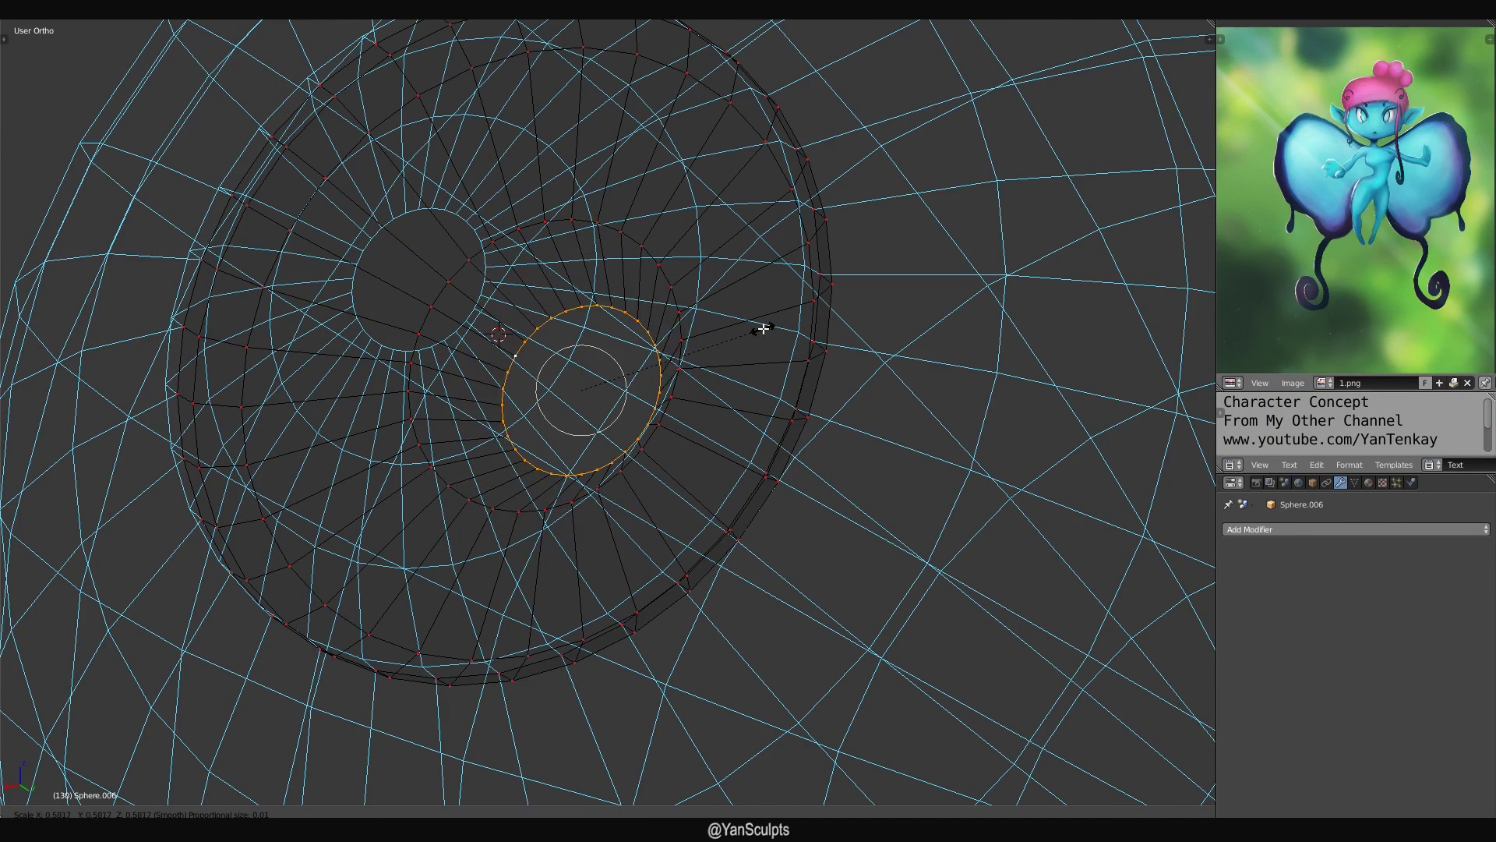
{"action": "right_click", "coordinate": [817, 304]}
{"action": "key", "text": "s"}
{"action": "right_click", "coordinate": [786, 314]}
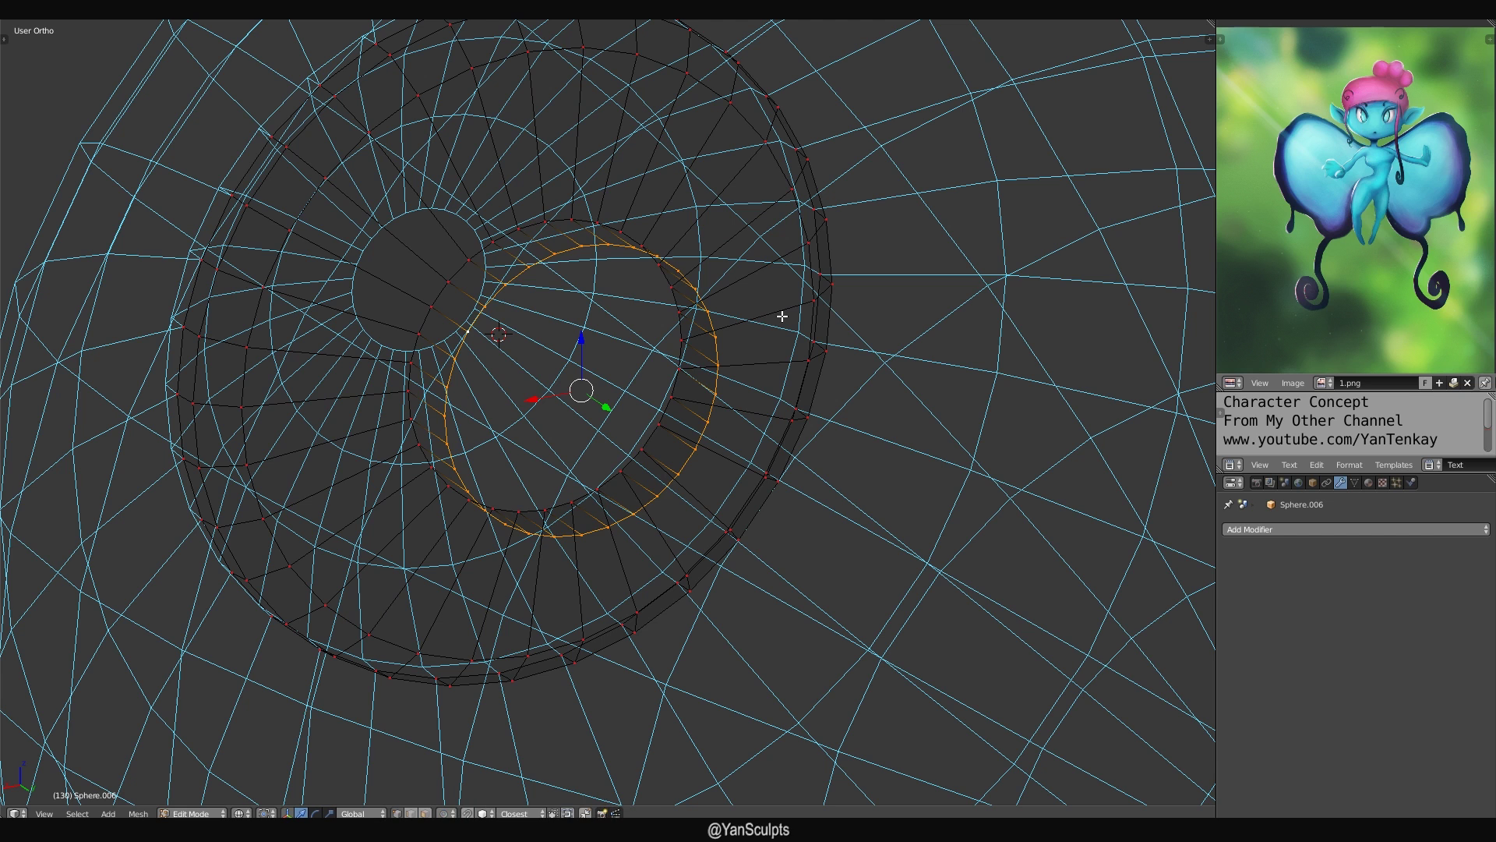
{"action": "key", "text": "s"}
{"action": "right_click", "coordinate": [761, 321]}
Extrude and scale the recess's rear edge loop inward in concentric rings to form the pupil floor.
{"action": "key", "text": "s"}
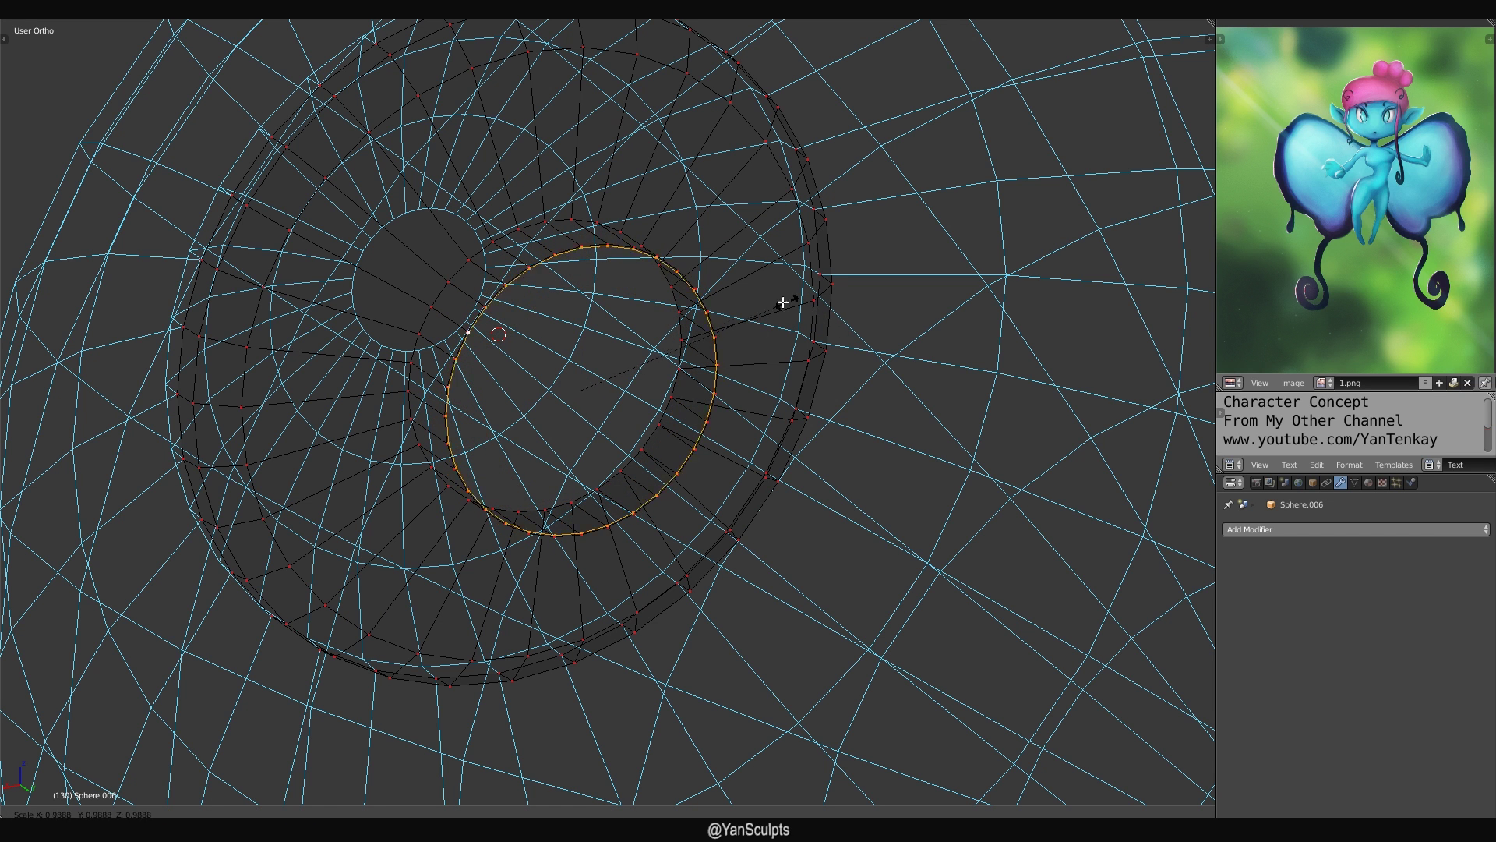
{"action": "left_click", "coordinate": [674, 327]}
{"action": "scroll", "coordinate": [828, 312], "scroll_direction": "down", "scroll_amount": 4}
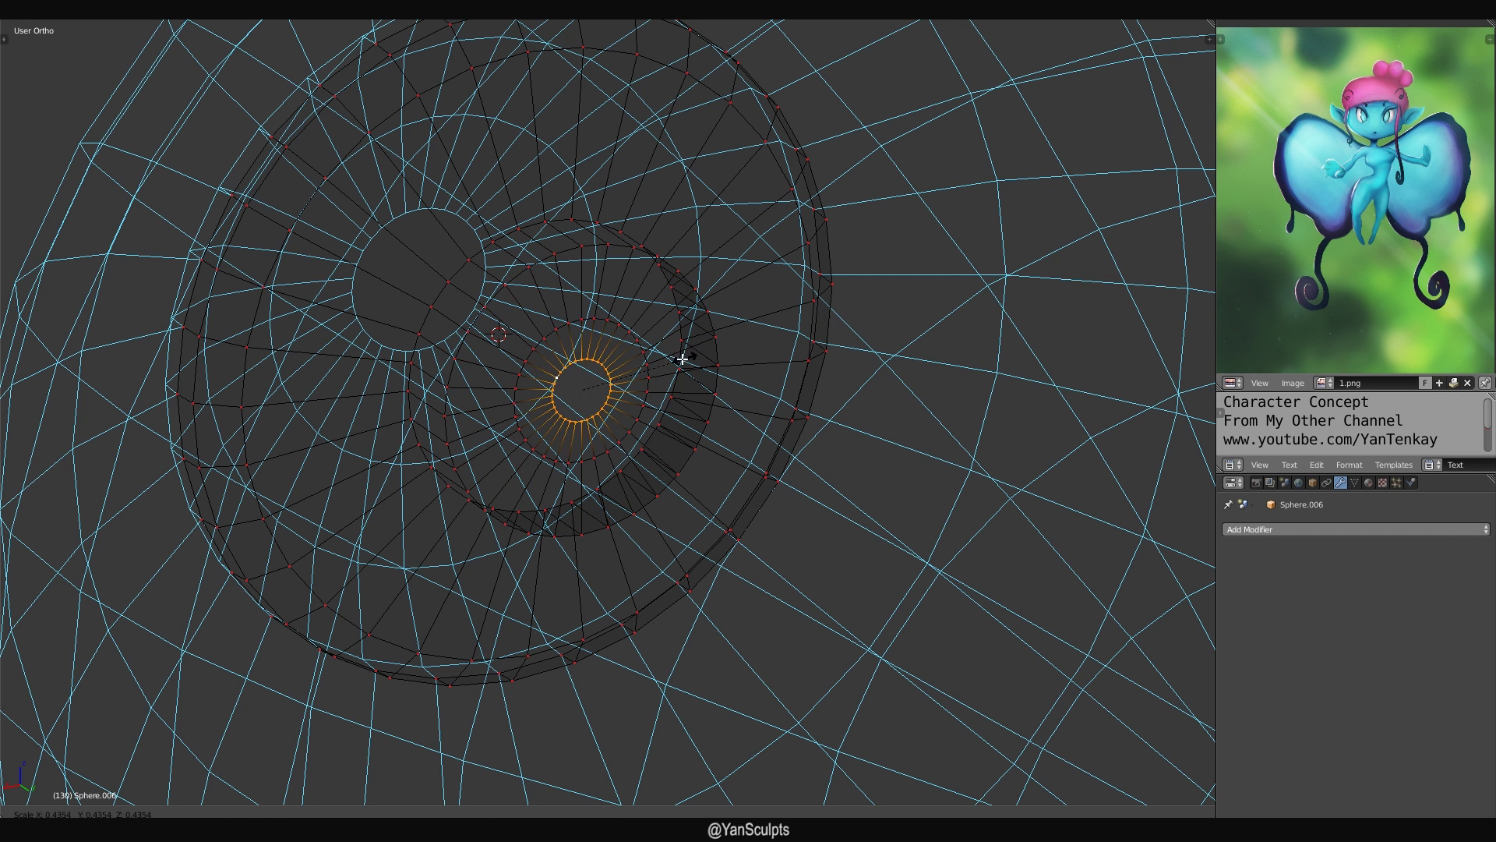
{"action": "middle_click_drag", "start_coordinate": [665, 361], "coordinate": [728, 284]}
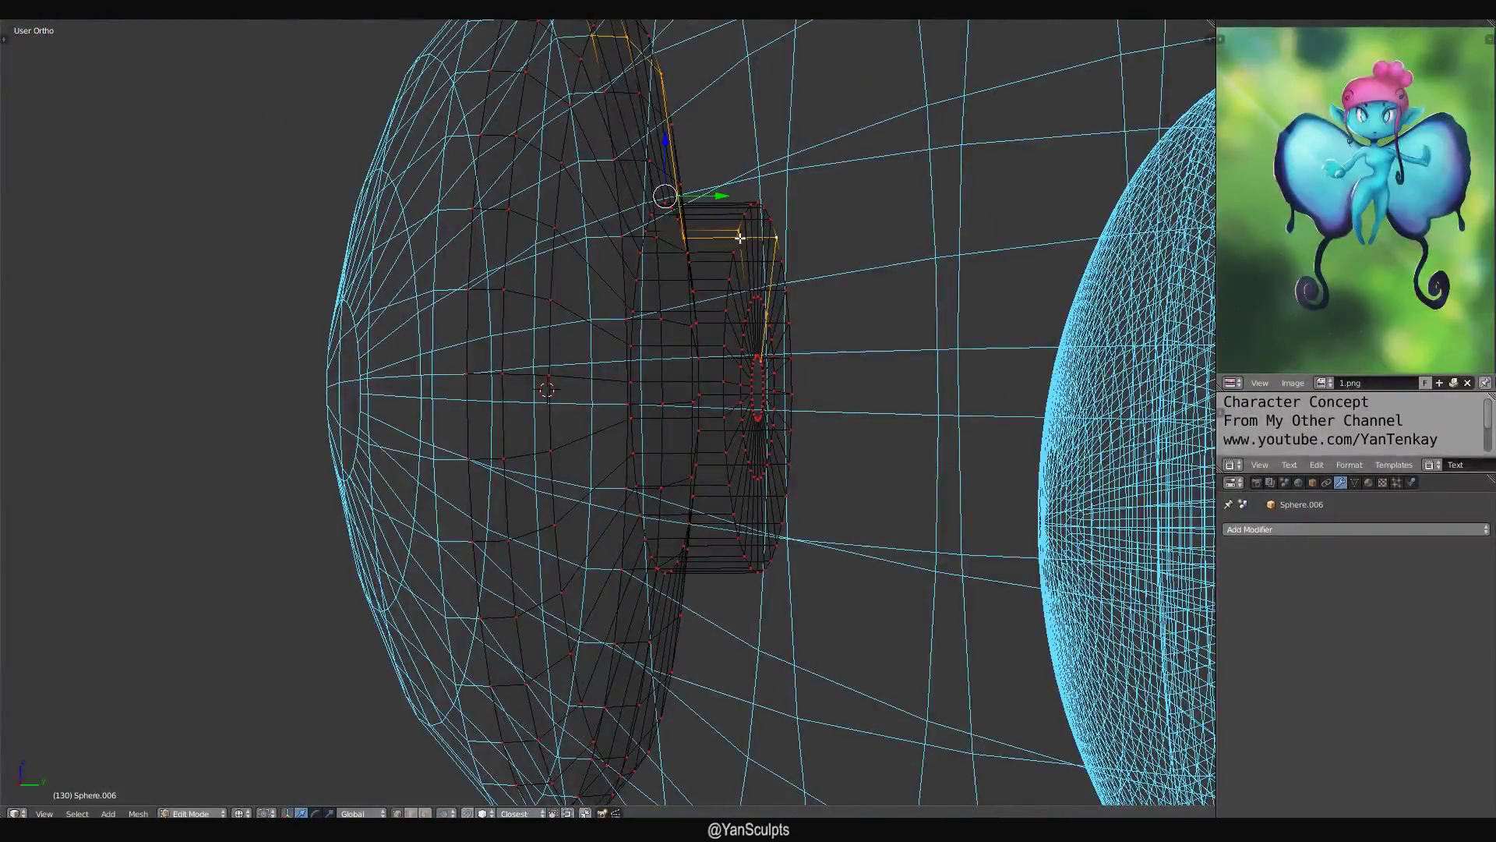
Select the pupil recess's rear rim loop and add a Subdivision Surface modifier to the inner shell.
{"action": "key", "text": "l"}
{"action": "left_click", "coordinate": [1317, 528]}
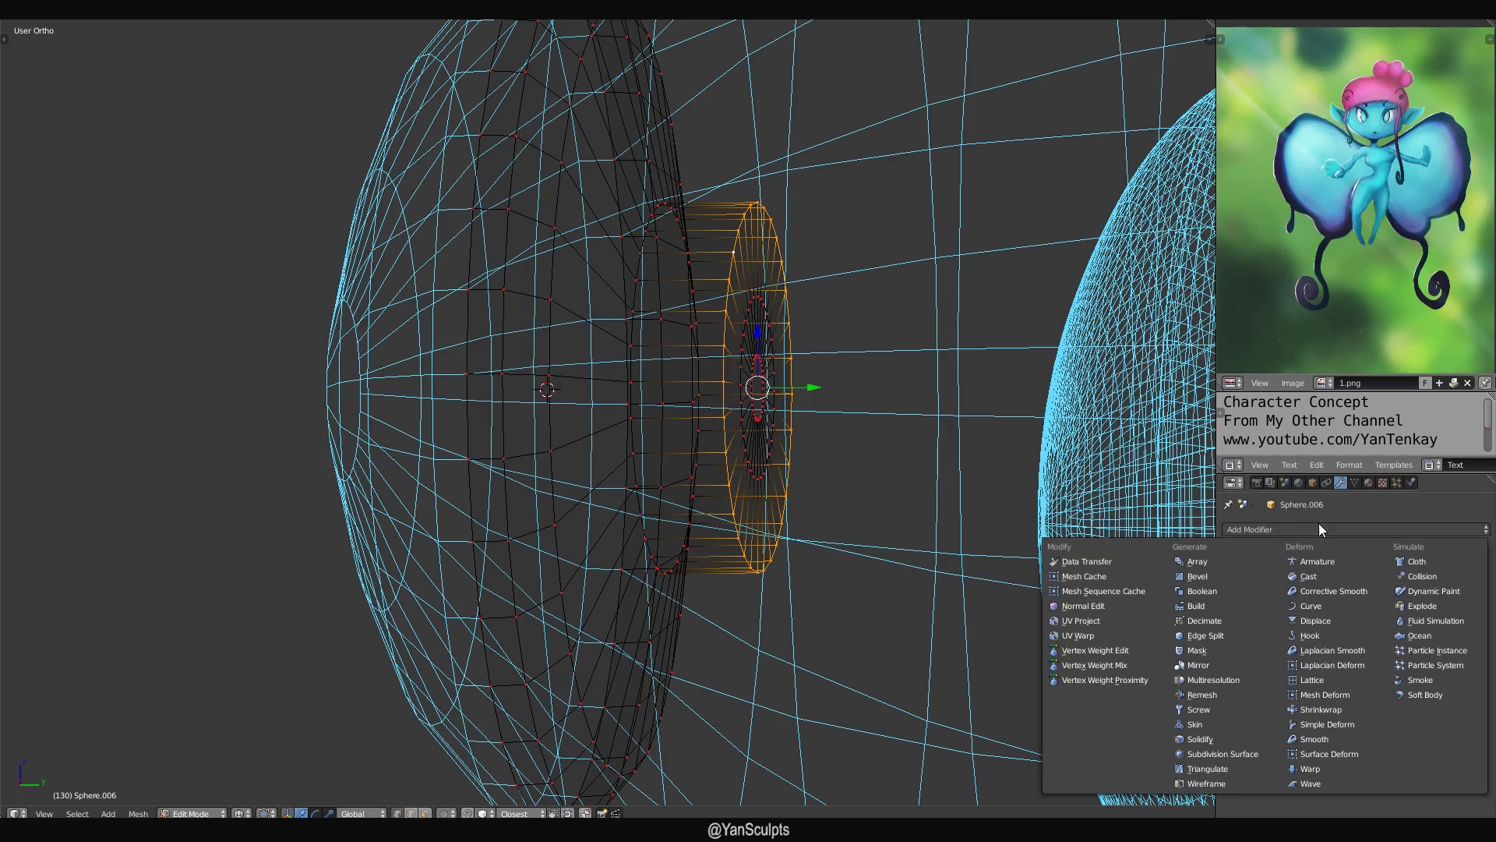
{"action": "left_click", "coordinate": [1225, 755]}
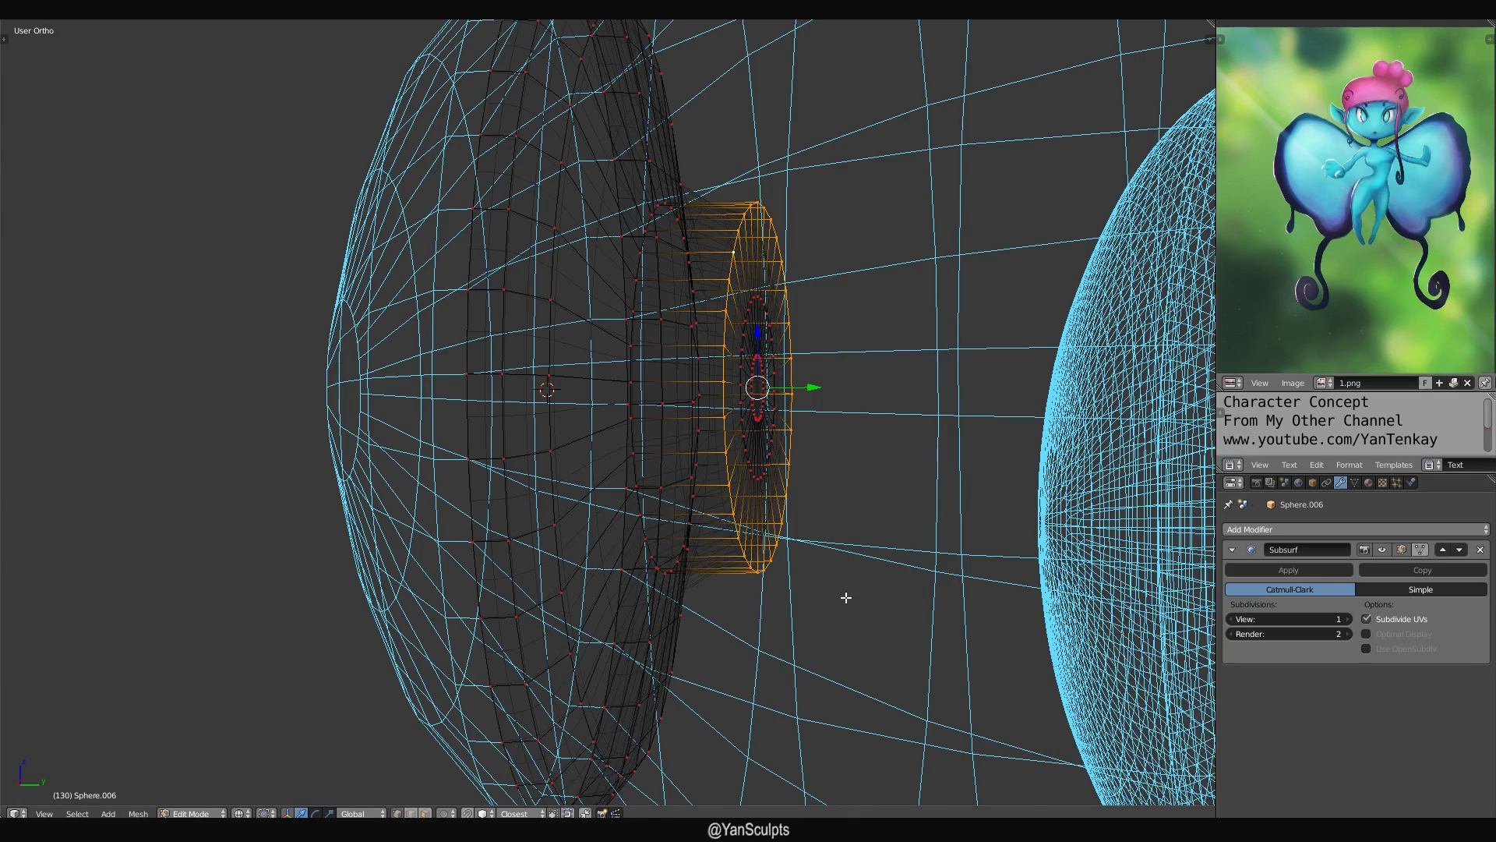
{"action": "key", "text": "Tab"}
{"action": "scroll", "coordinate": [787, 407], "scroll_direction": "up", "scroll_amount": 5}
{"action": "key", "text": "KP_3"}
{"action": "key", "text": "Tab"}
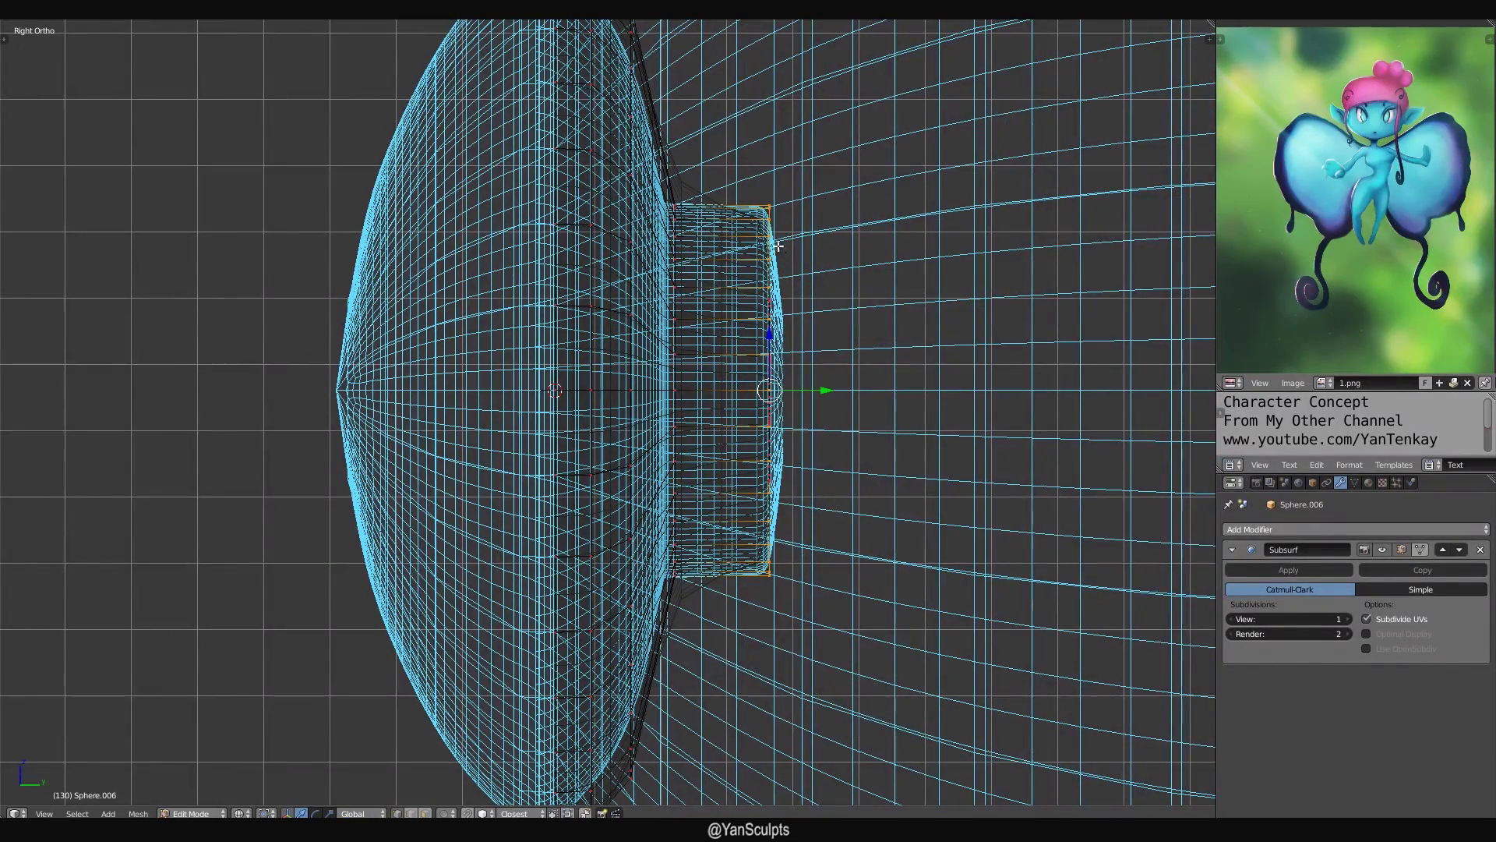
Bevel the pupil recess's rear rim loop slightly to sharpen its subdivided edge.
{"action": "middle_click_drag", "start_coordinate": [875, 250], "coordinate": [774, 278]}
{"action": "key", "text": "ctrl+b"}
{"action": "left_click", "coordinate": [882, 241]}
{"action": "key", "text": "KP_3"}
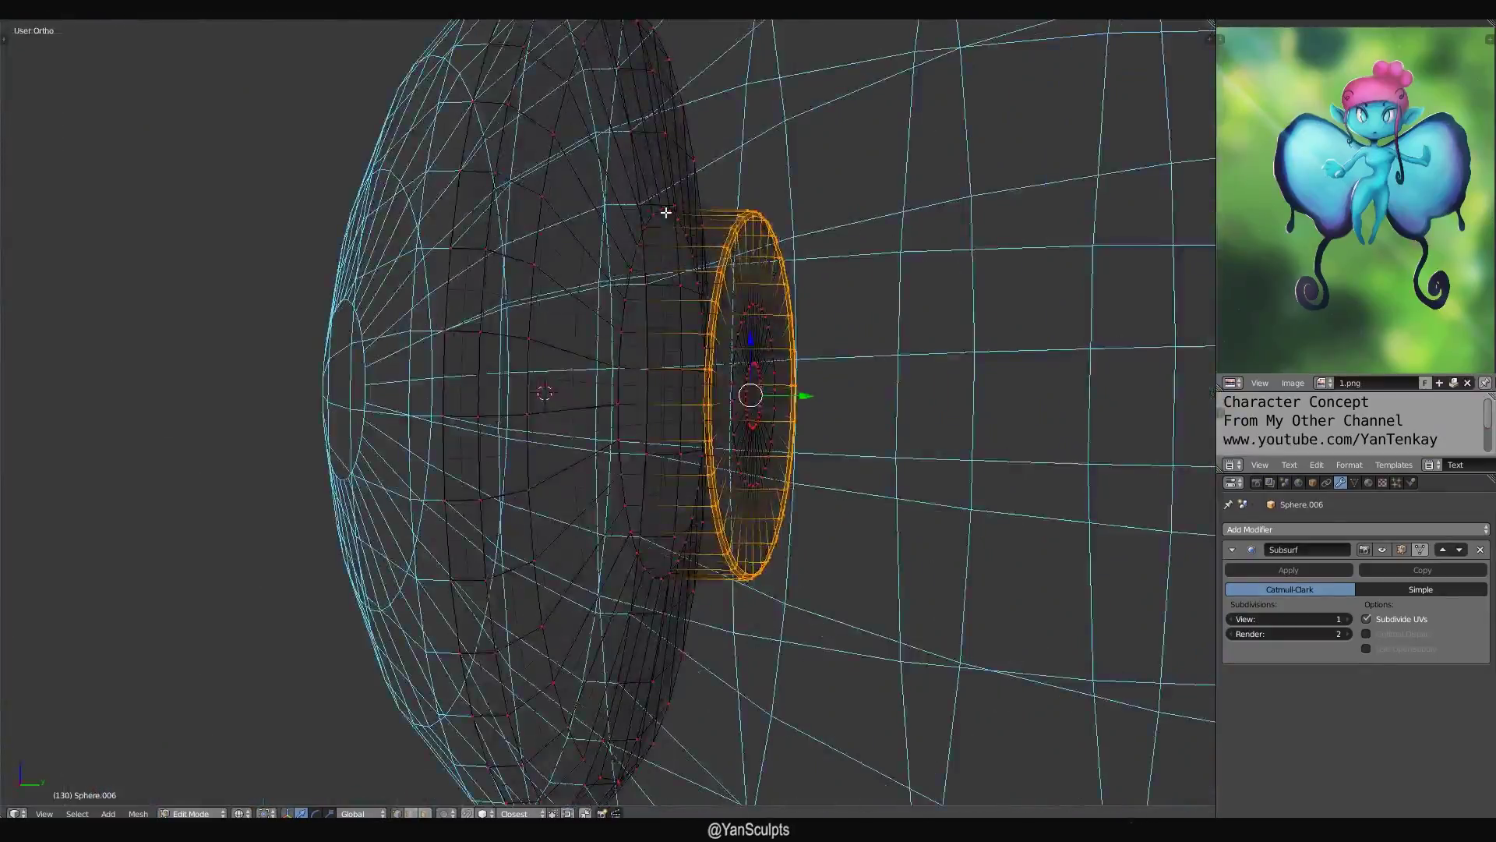
Select the edge loop around the pupil hole's front opening and bevel it slightly.
{"action": "right_click", "coordinate": [655, 219]}
{"action": "right_click", "coordinate": [653, 219], "text": "alt"}
{"action": "middle_click_drag", "start_coordinate": [742, 211], "coordinate": [779, 198]}
{"action": "key", "text": "KP_3"}
{"action": "key", "text": "ctrl+b"}
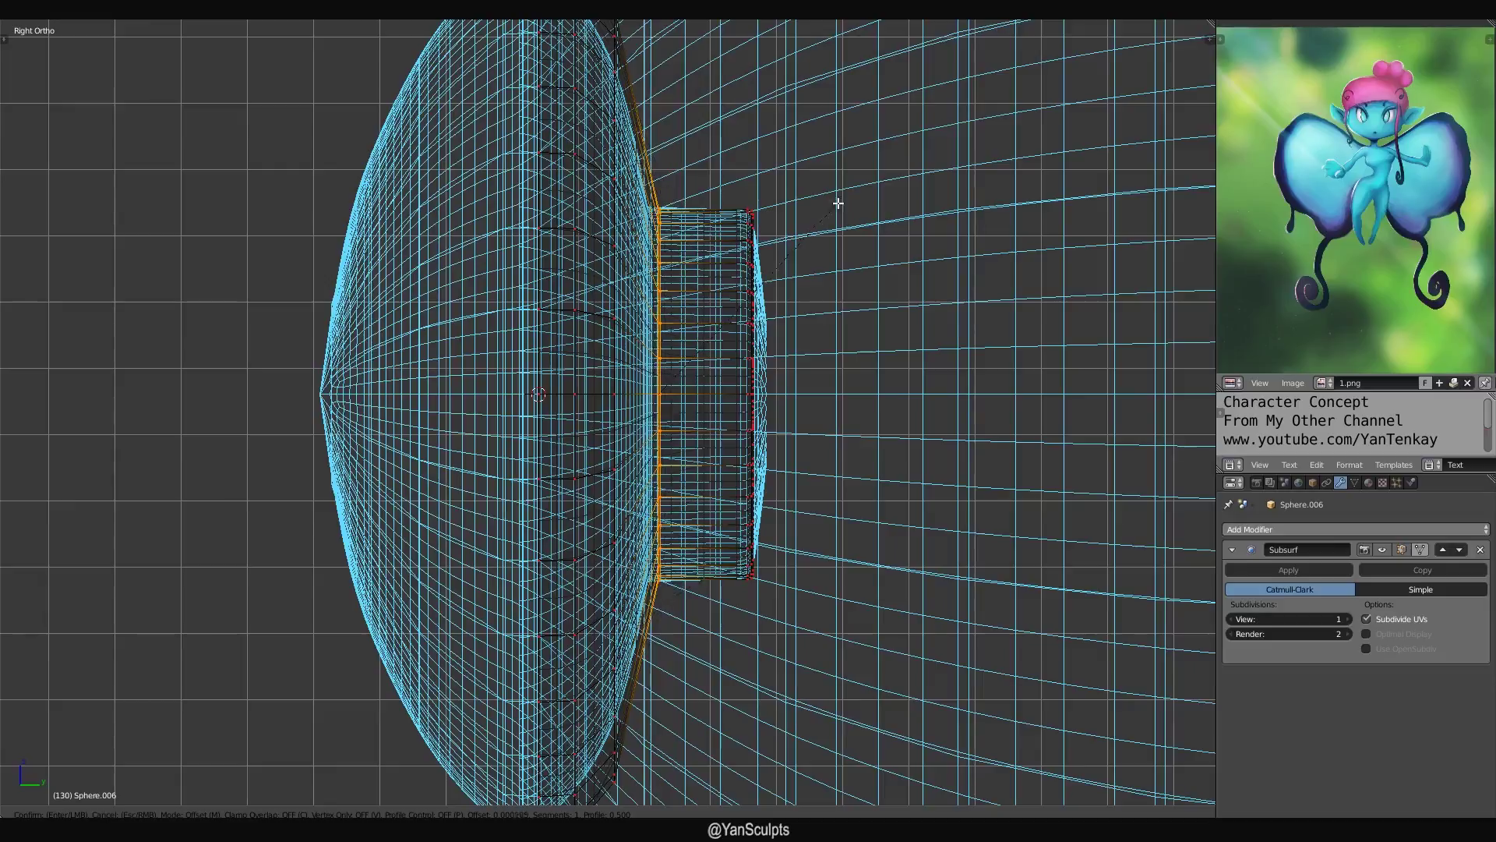
{"action": "left_click", "coordinate": [848, 195]}
{"action": "mouse_move", "coordinate": [848, 195]}
{"action": "middle_mouse_down"}
{"action": "mouse_move", "coordinate": [739, 210]}
{"action": "mouse_move", "coordinate": [841, 194]}
{"action": "middle_mouse_up"}
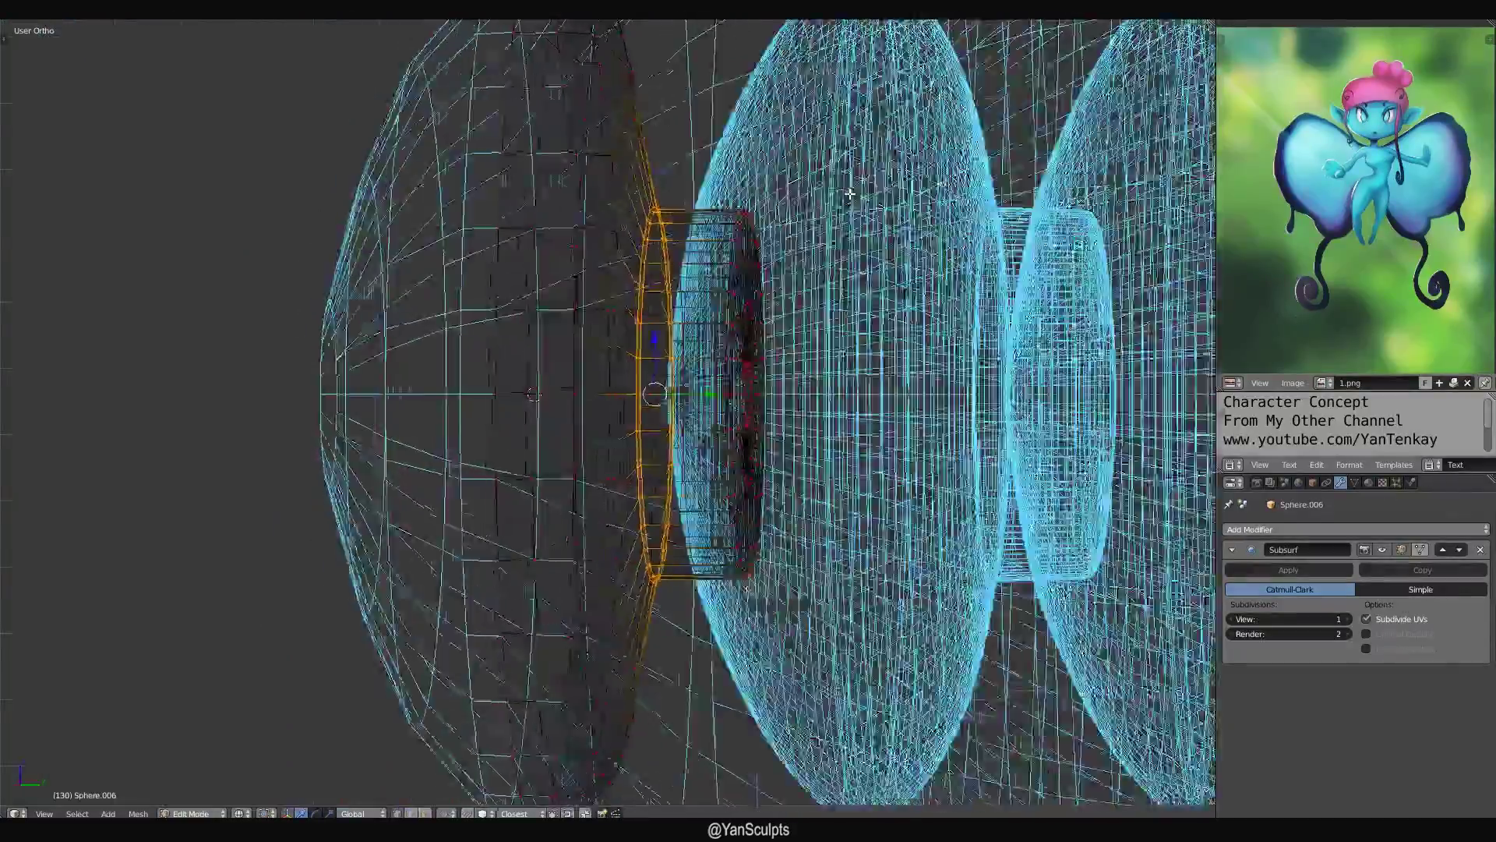
{"action": "key", "text": "KP_3"}
Return to Object Mode and switch the viewport to solid shading to view the new eye beside the reference eyes.
{"action": "key", "text": "Tab"}
{"action": "scroll", "coordinate": [801, 231], "scroll_direction": "down", "scroll_amount": 4}
{"action": "scroll", "coordinate": [802, 231], "scroll_direction": "down", "scroll_amount": 3}
{"action": "middle_click_drag", "start_coordinate": [725, 295], "coordinate": [779, 296]}
{"action": "key", "text": "z"}
{"action": "scroll", "coordinate": [779, 296], "scroll_direction": "down", "scroll_amount": 4}
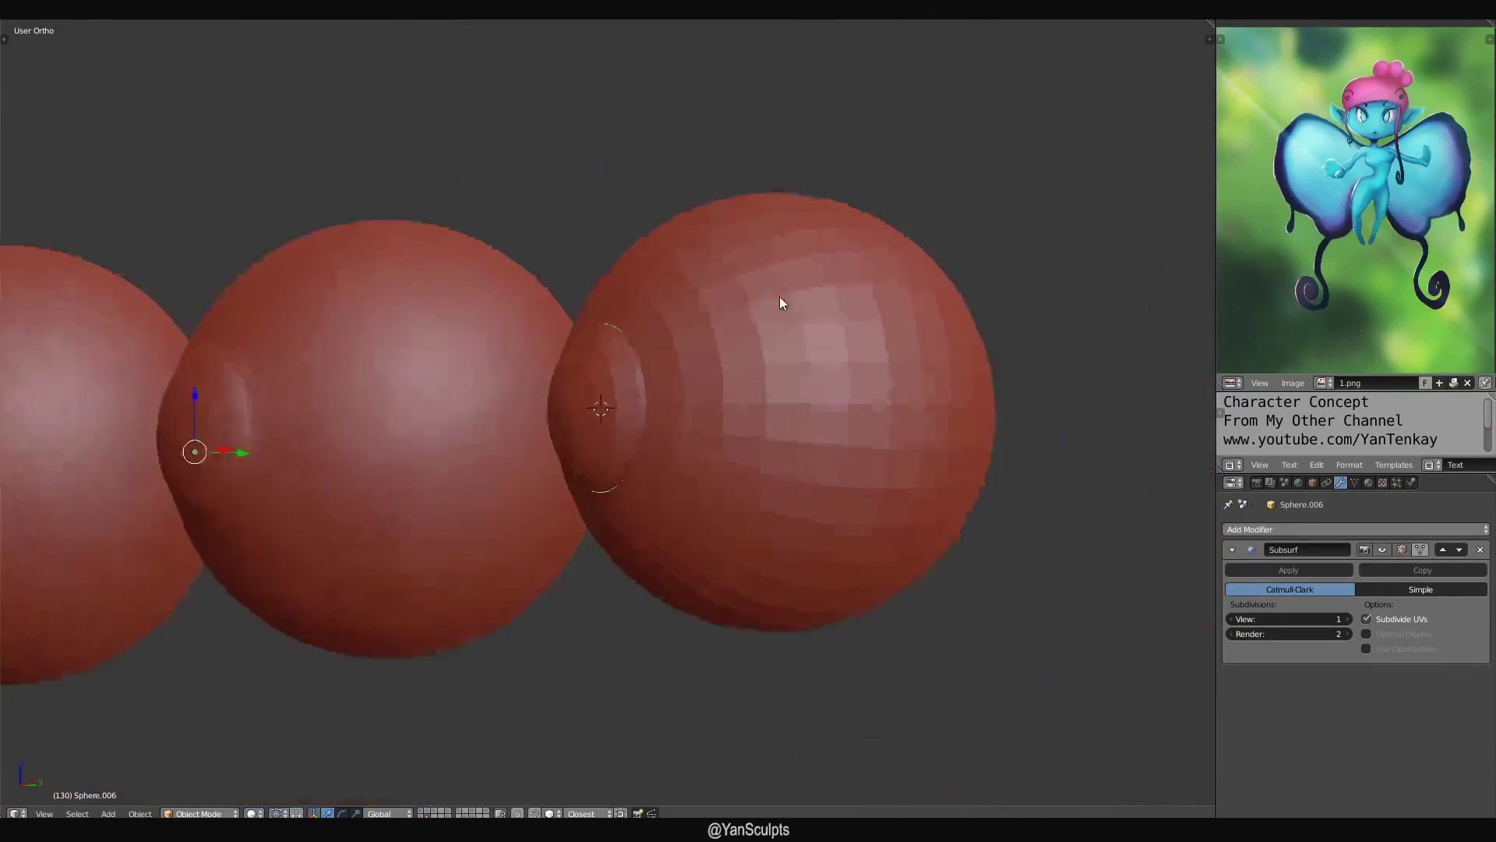
{"action": "mouse_move", "coordinate": [676, 342]}
{"action": "middle_mouse_down", "text": "shift"}
{"action": "mouse_move", "coordinate": [642, 308]}
{"action": "mouse_move", "coordinate": [660, 306]}
{"action": "middle_mouse_up", "text": "shift"}
{"action": "scroll", "coordinate": [660, 305], "scroll_direction": "up", "scroll_amount": 4}
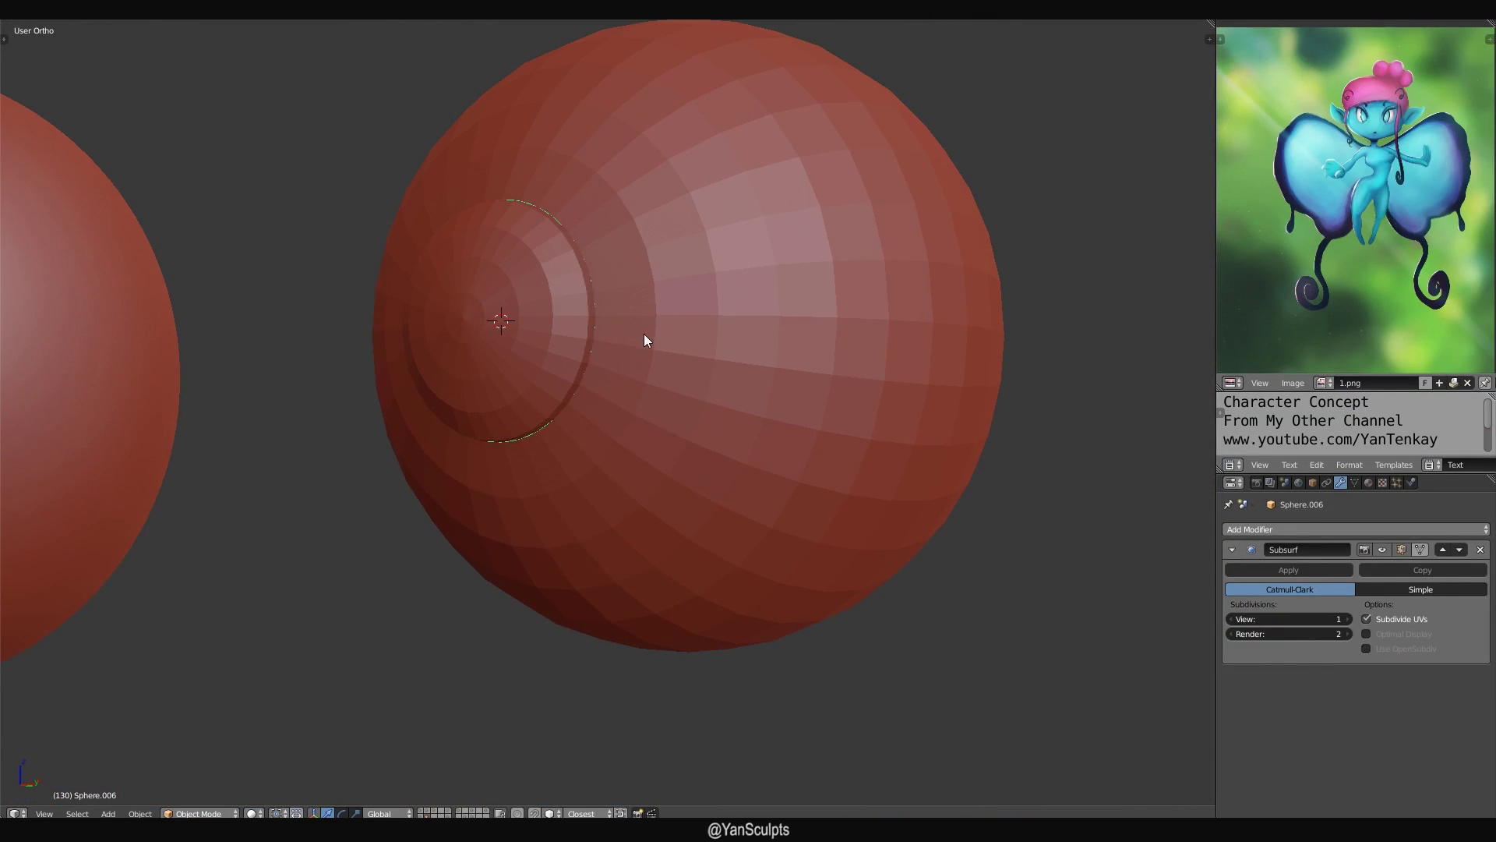
{"action": "key", "text": "g"}
{"action": "right_click", "coordinate": [636, 348]}
{"action": "scroll", "coordinate": [662, 337], "scroll_direction": "down", "scroll_amount": 5}
{"action": "right_click", "coordinate": [711, 334]}
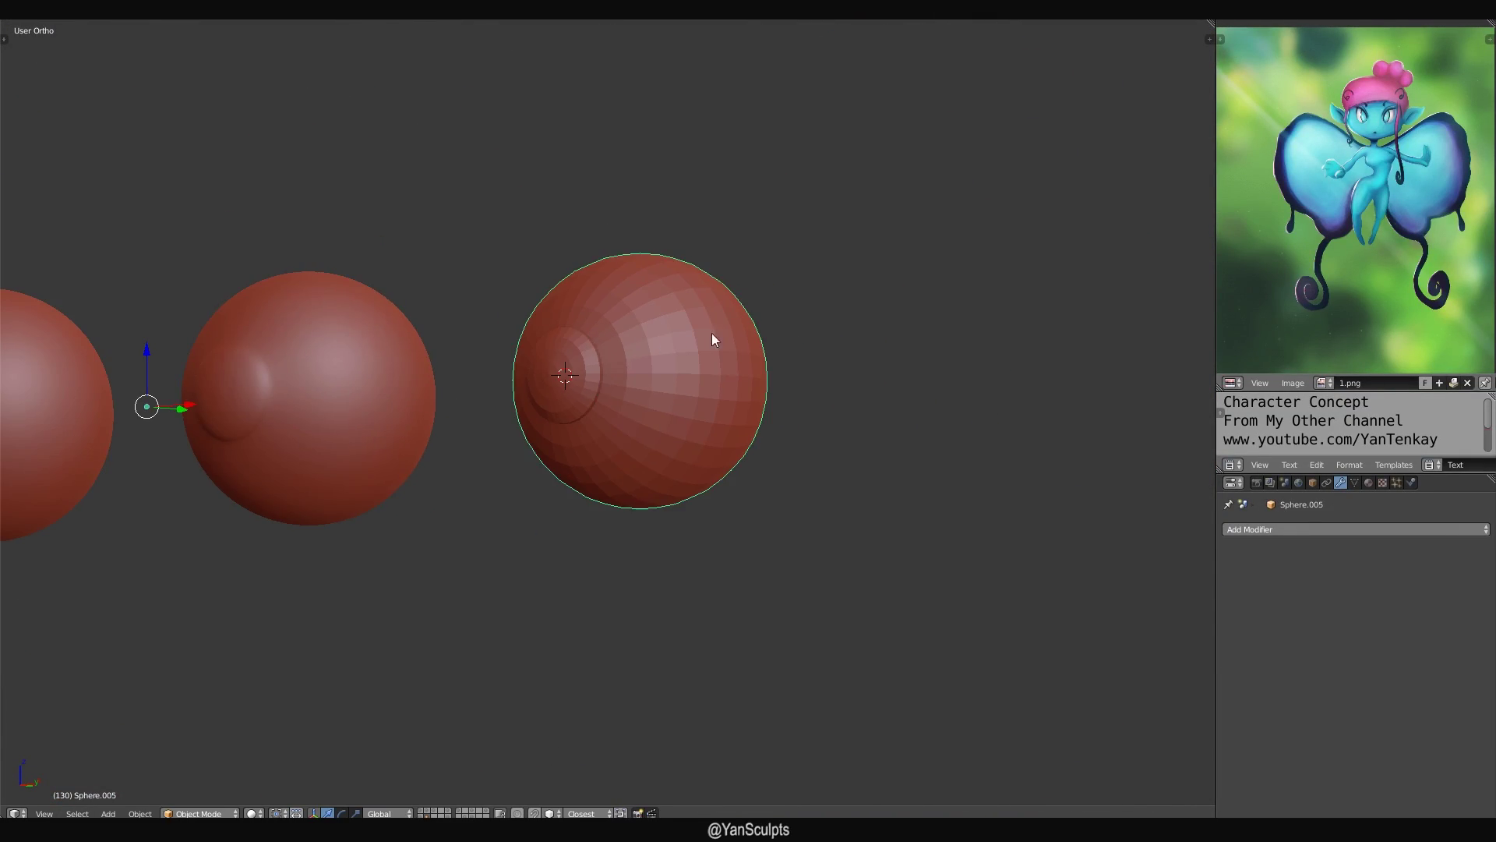
{"action": "middle_click_drag", "start_coordinate": [712, 333], "coordinate": [788, 384]}
{"action": "key", "text": "g"}
{"action": "right_click", "coordinate": [728, 385]}
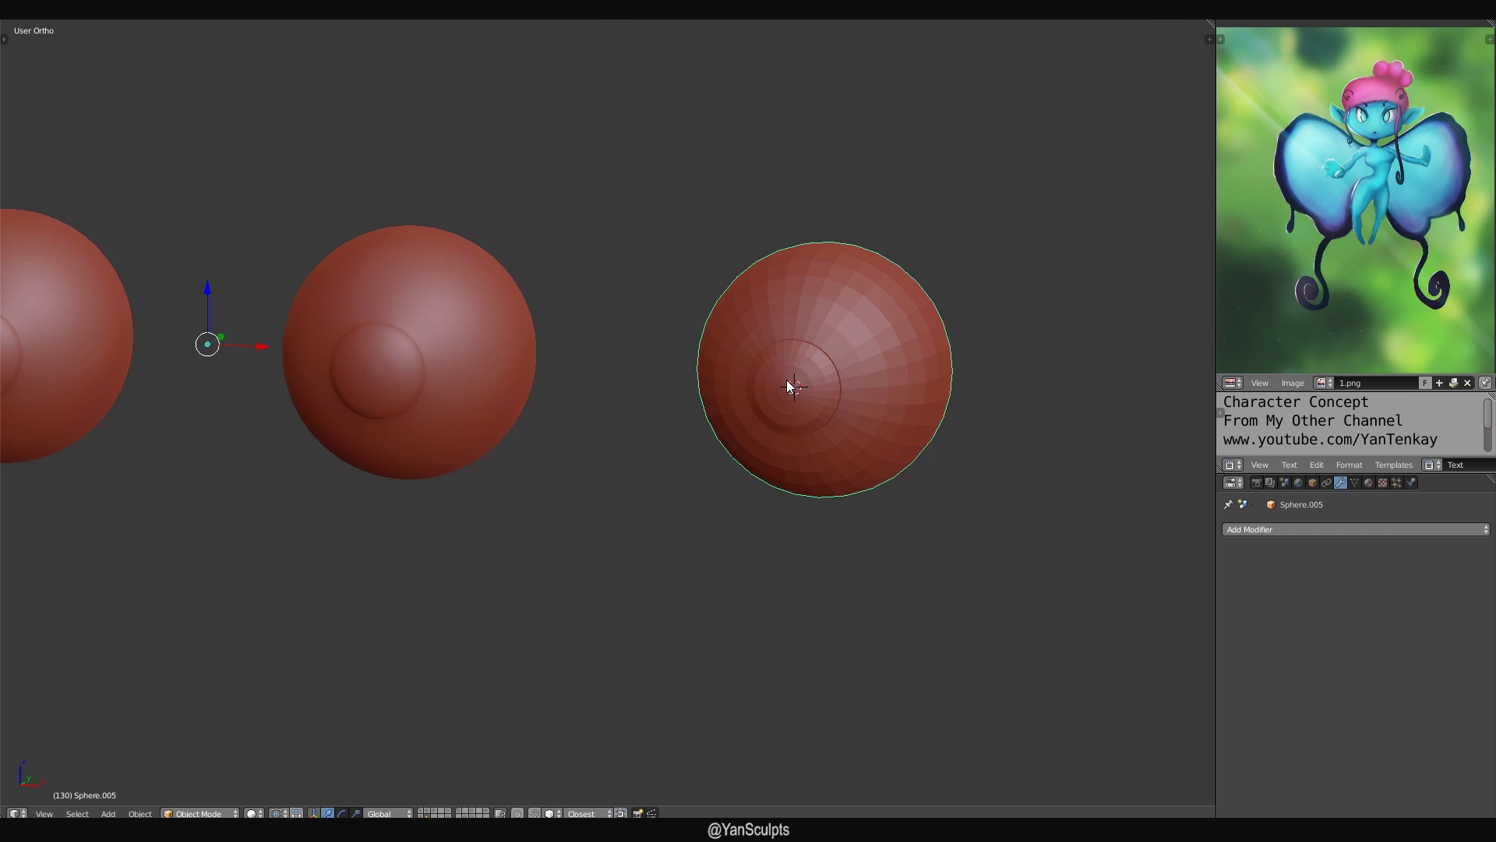
Snap the 3D cursor to the world origin, then add a lattice and move it along X until centred on the new eye.
{"action": "key", "text": "KP_1"}
{"action": "scroll", "coordinate": [818, 339], "scroll_direction": "down", "scroll_amount": 3}
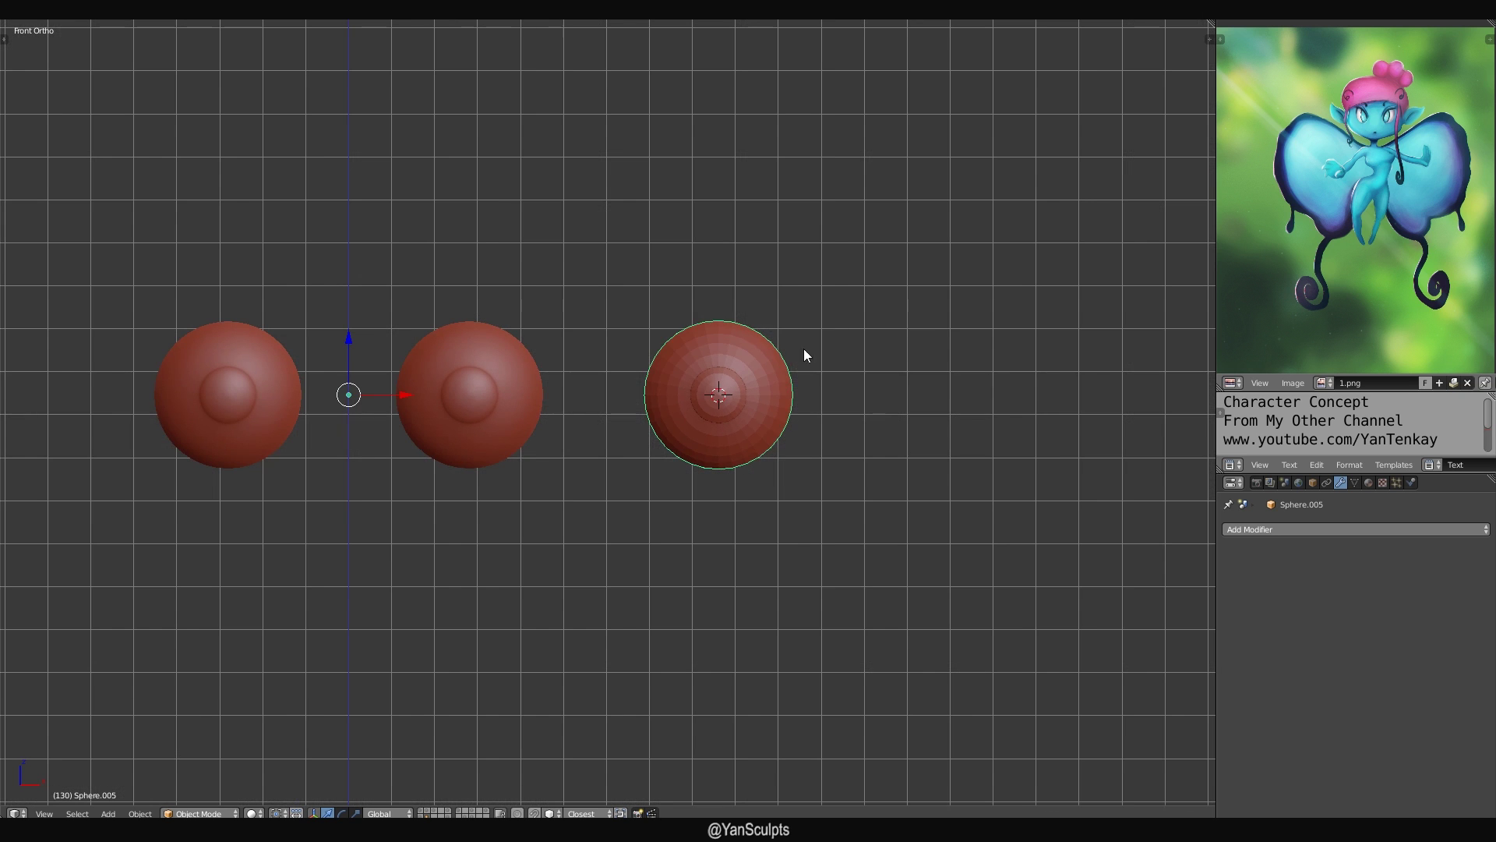
{"action": "key", "text": "shift+s"}
{"action": "left_click", "coordinate": [770, 366]}
{"action": "key", "text": "shift+a"}
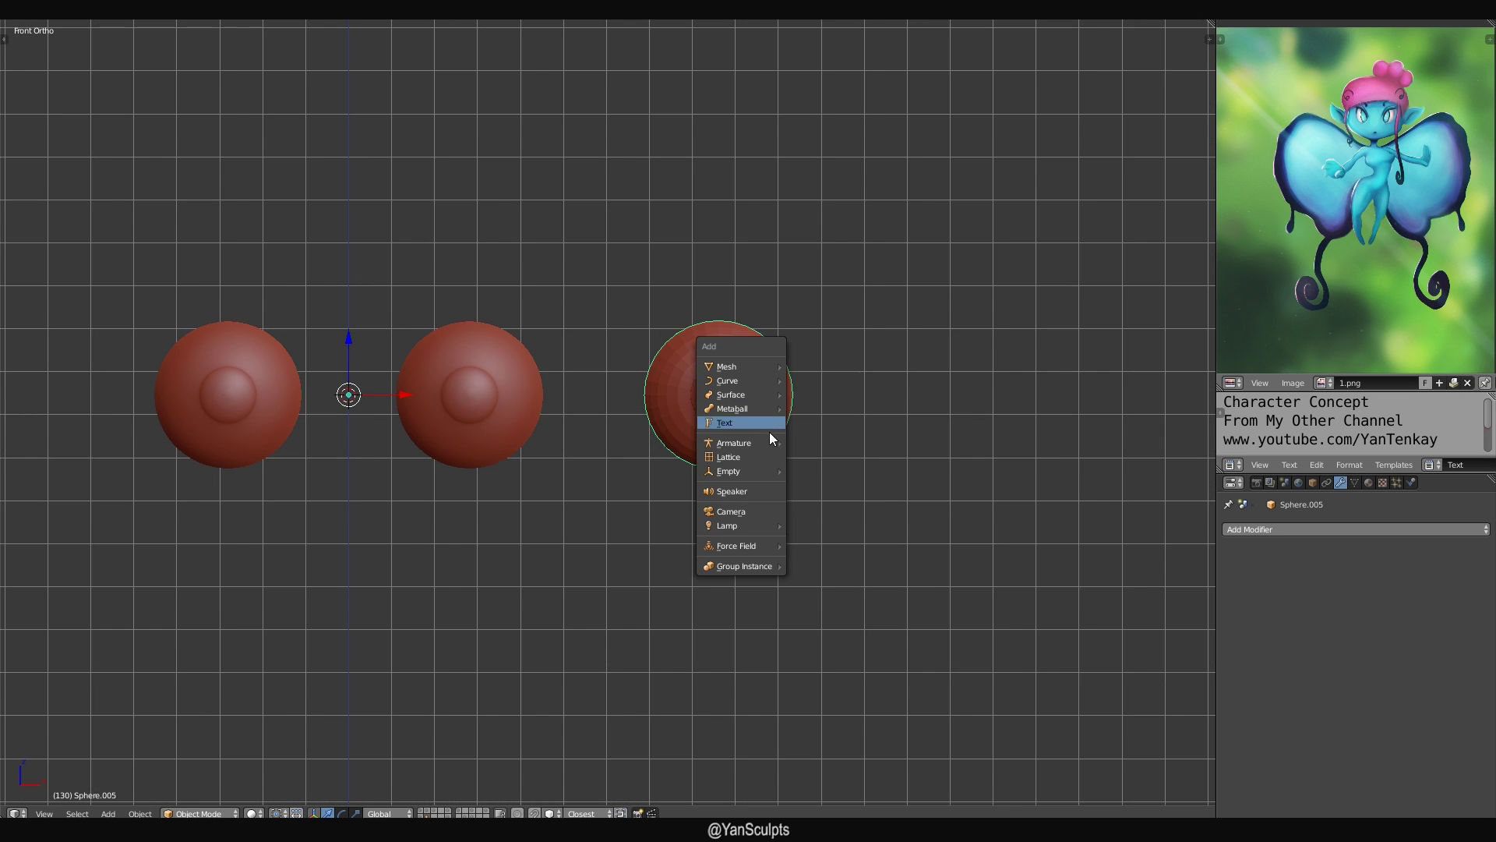
{"action": "left_click", "coordinate": [749, 457]}
{"action": "key", "text": "g"}
{"action": "key", "text": "x"}
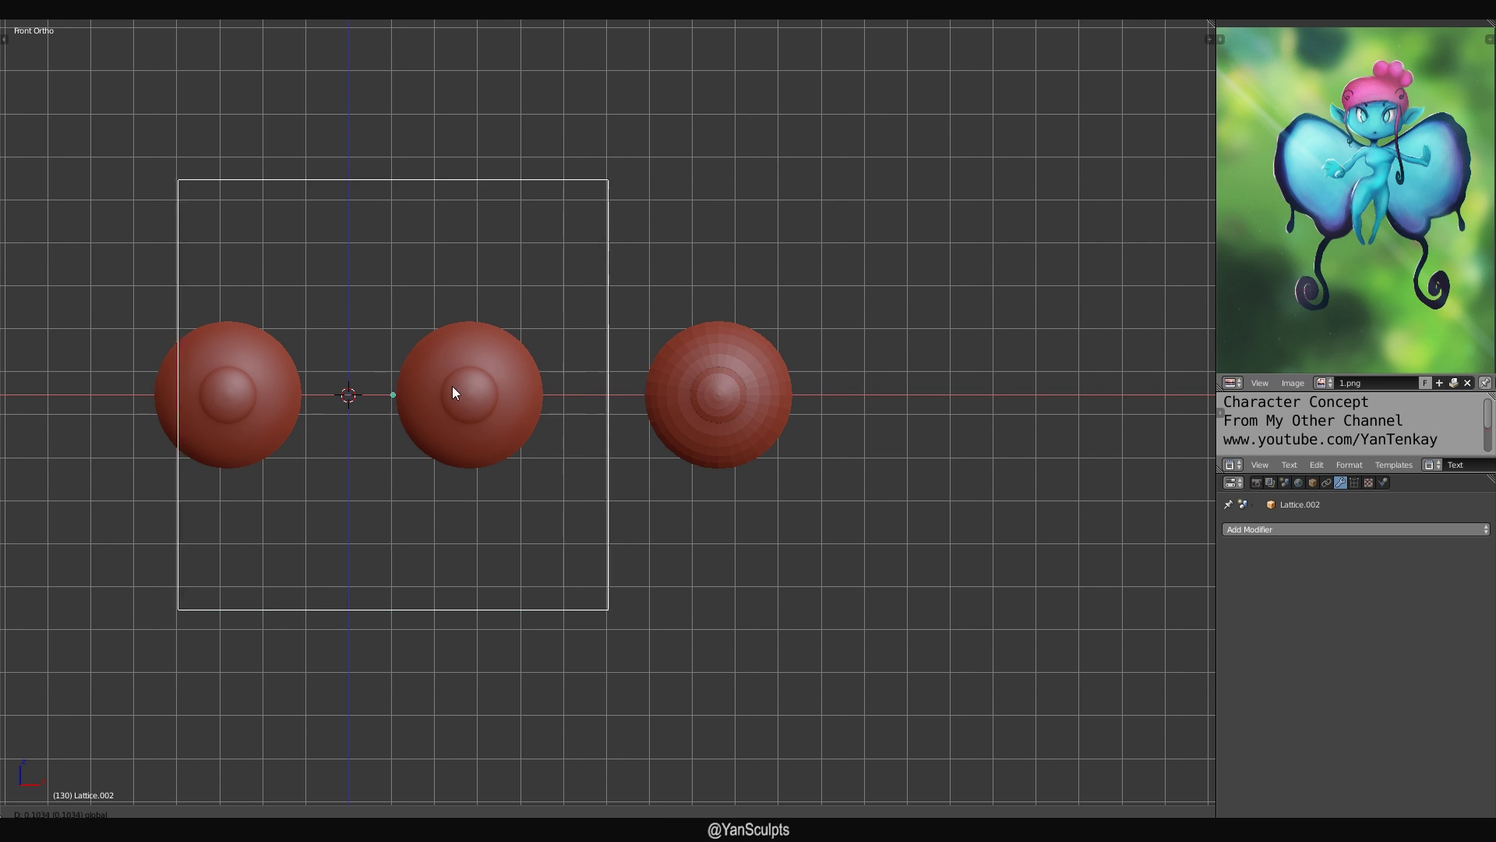
{"action": "left_click", "coordinate": [736, 368]}
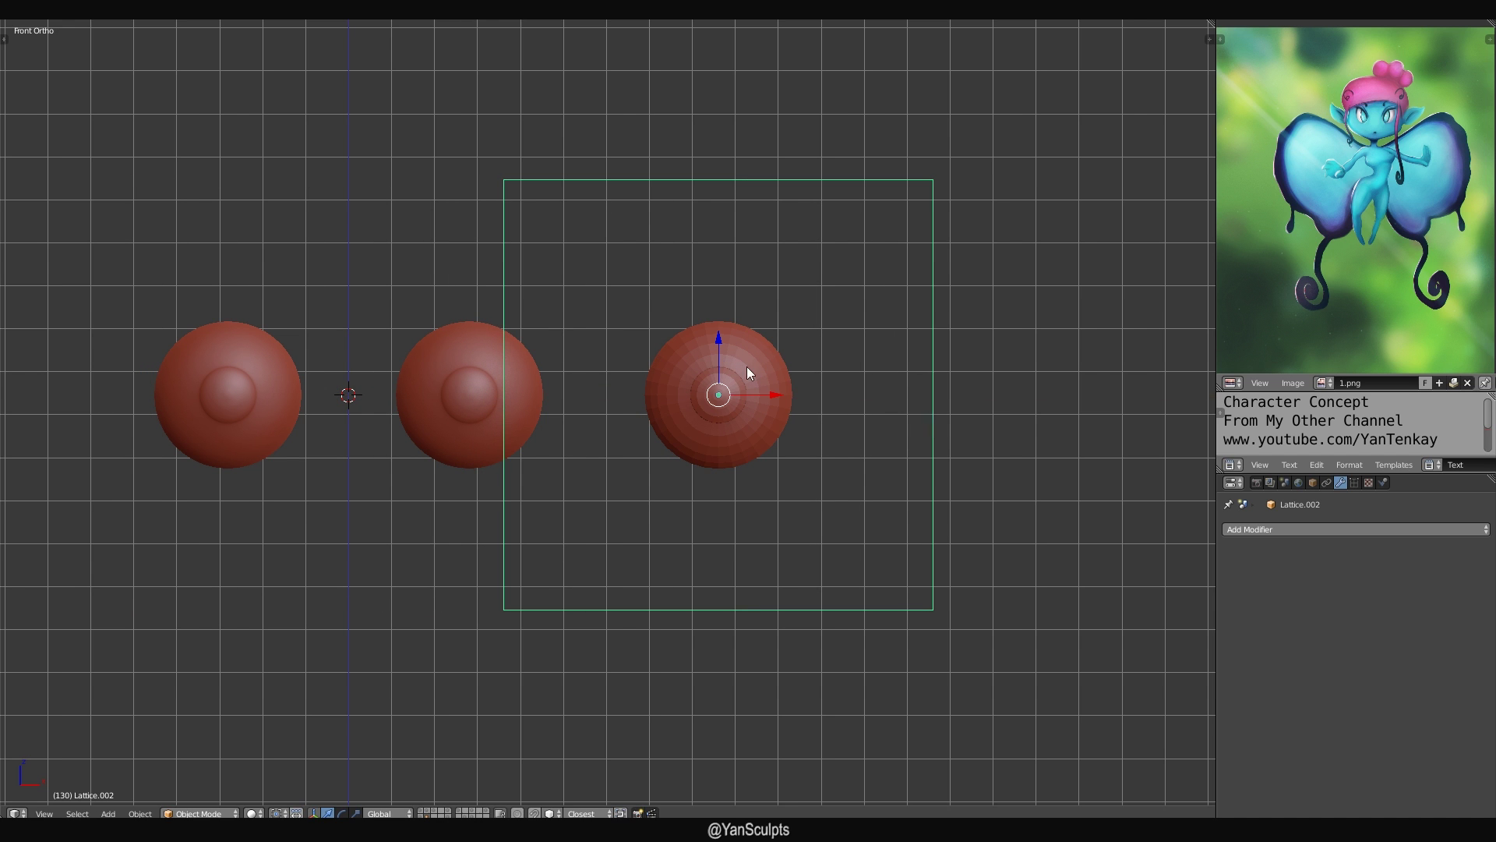
Set the lattice's U and V resolution to 4.
{"action": "left_click", "coordinate": [1354, 483]}
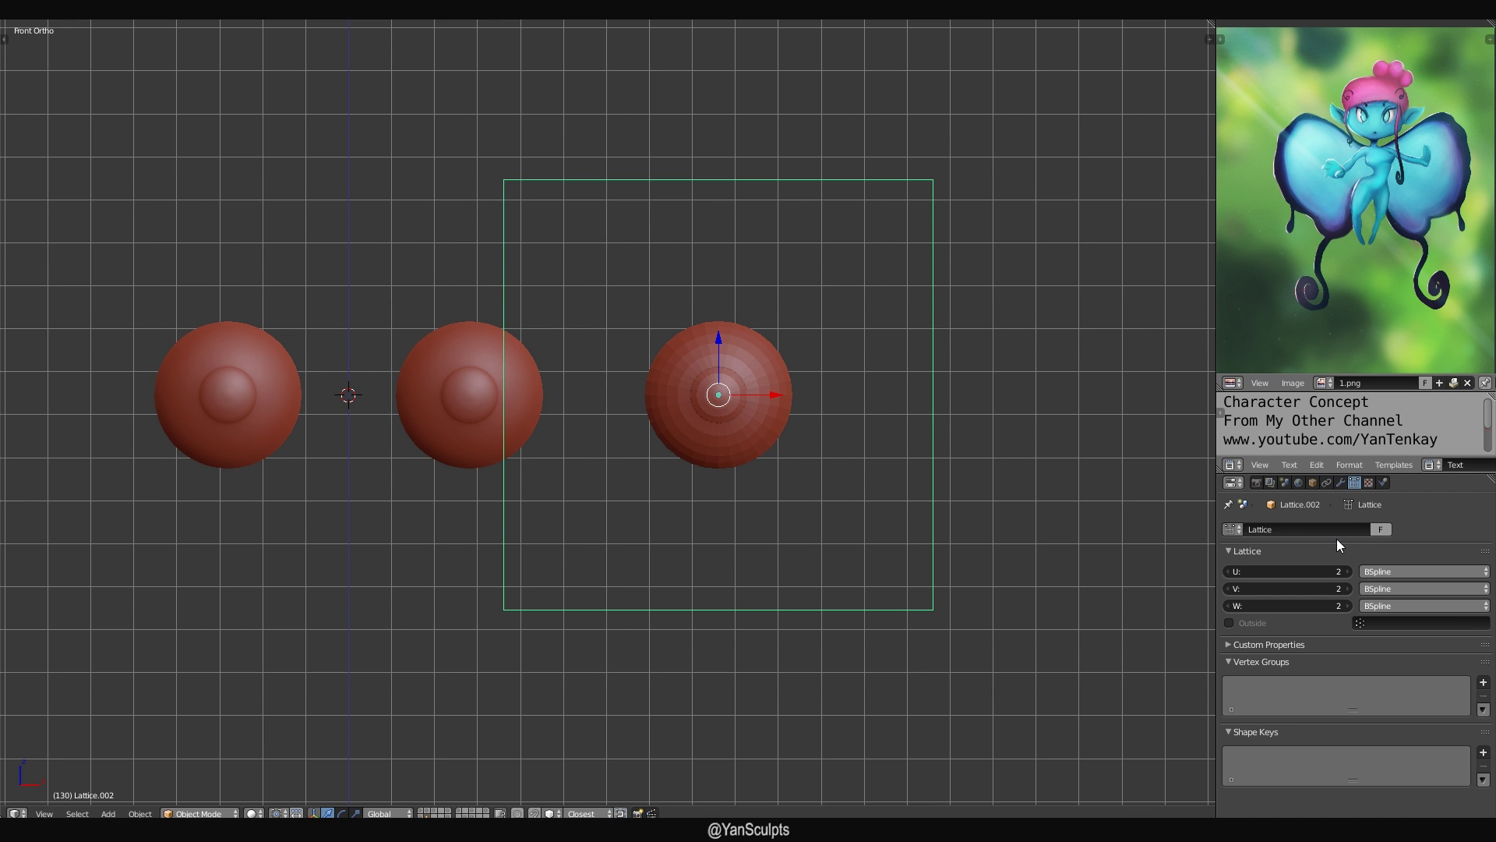
{"action": "middle_click_drag", "start_coordinate": [1185, 517], "coordinate": [999, 486]}
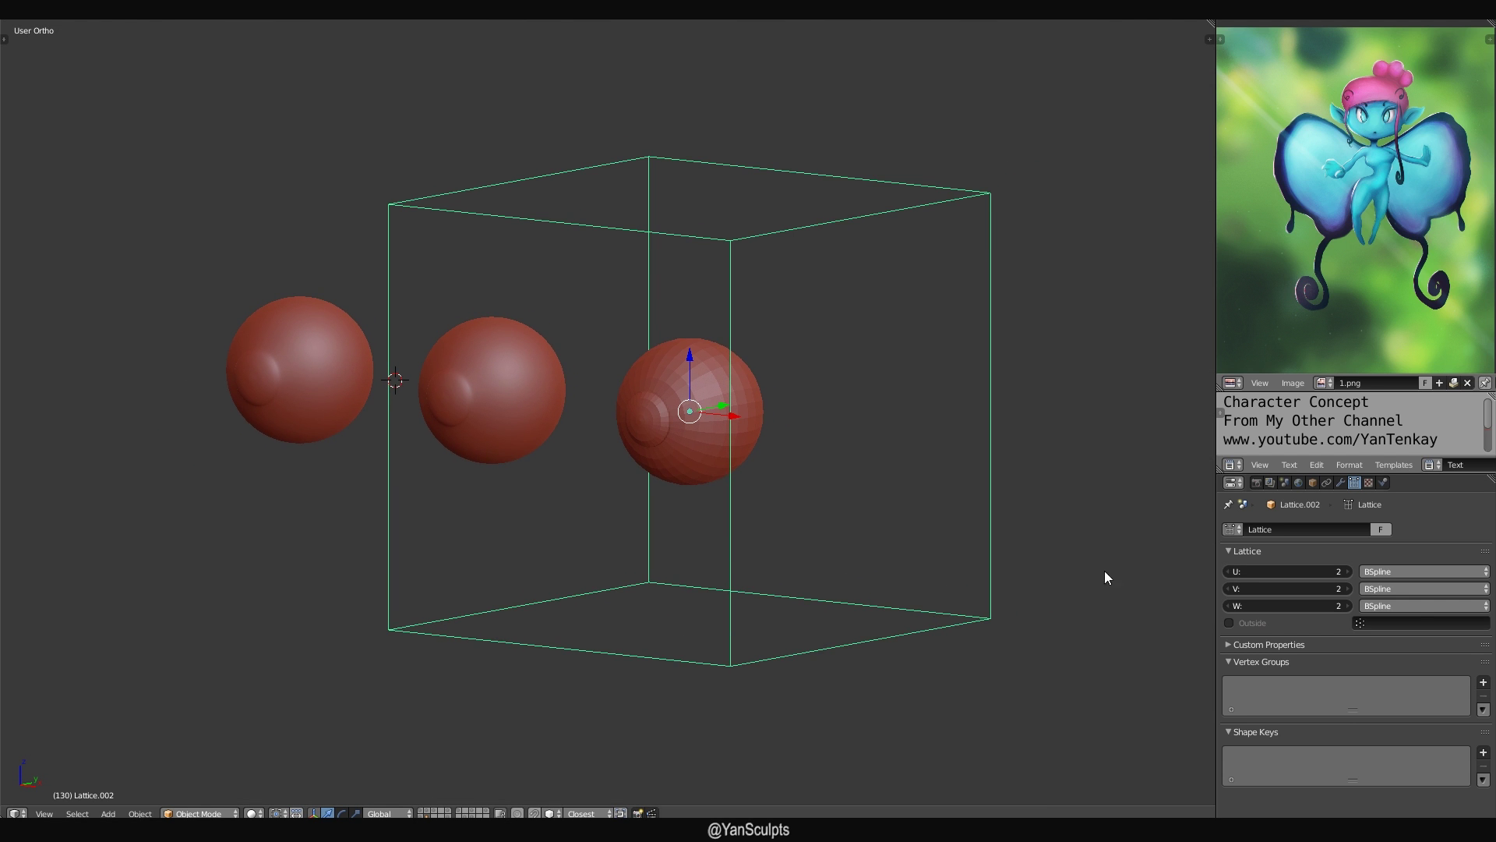
{"action": "left_click", "coordinate": [1347, 571]}
{"action": "left_click", "coordinate": [1347, 571]}
{"action": "left_click", "coordinate": [1349, 588]}
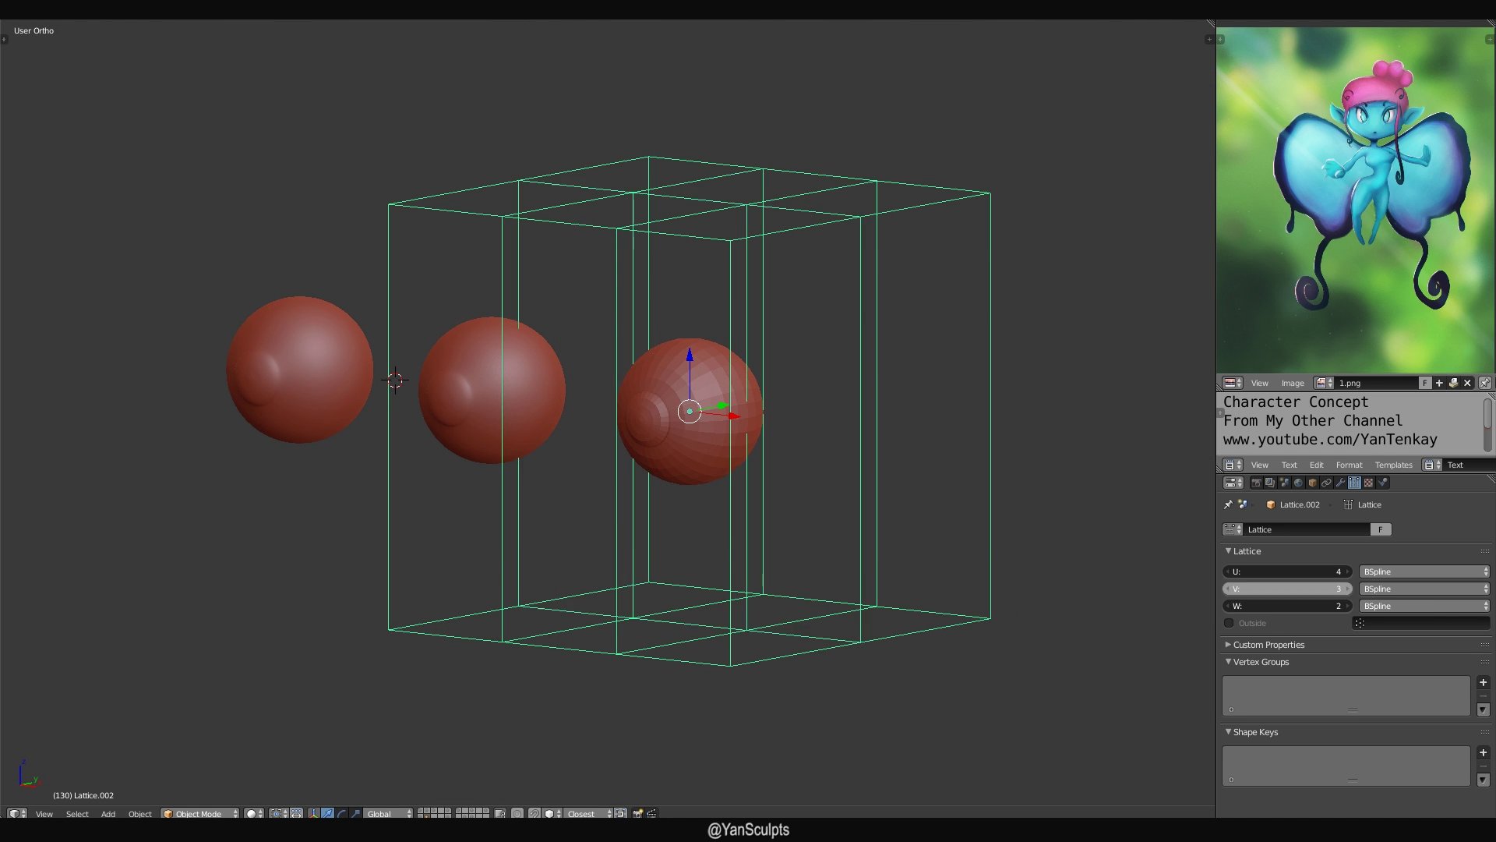
{"action": "left_click", "coordinate": [1349, 589]}
Scale the lattice down to about 0.42 so it closely encloses the new eye, and set its W resolution to 4.
{"action": "key", "text": "s"}
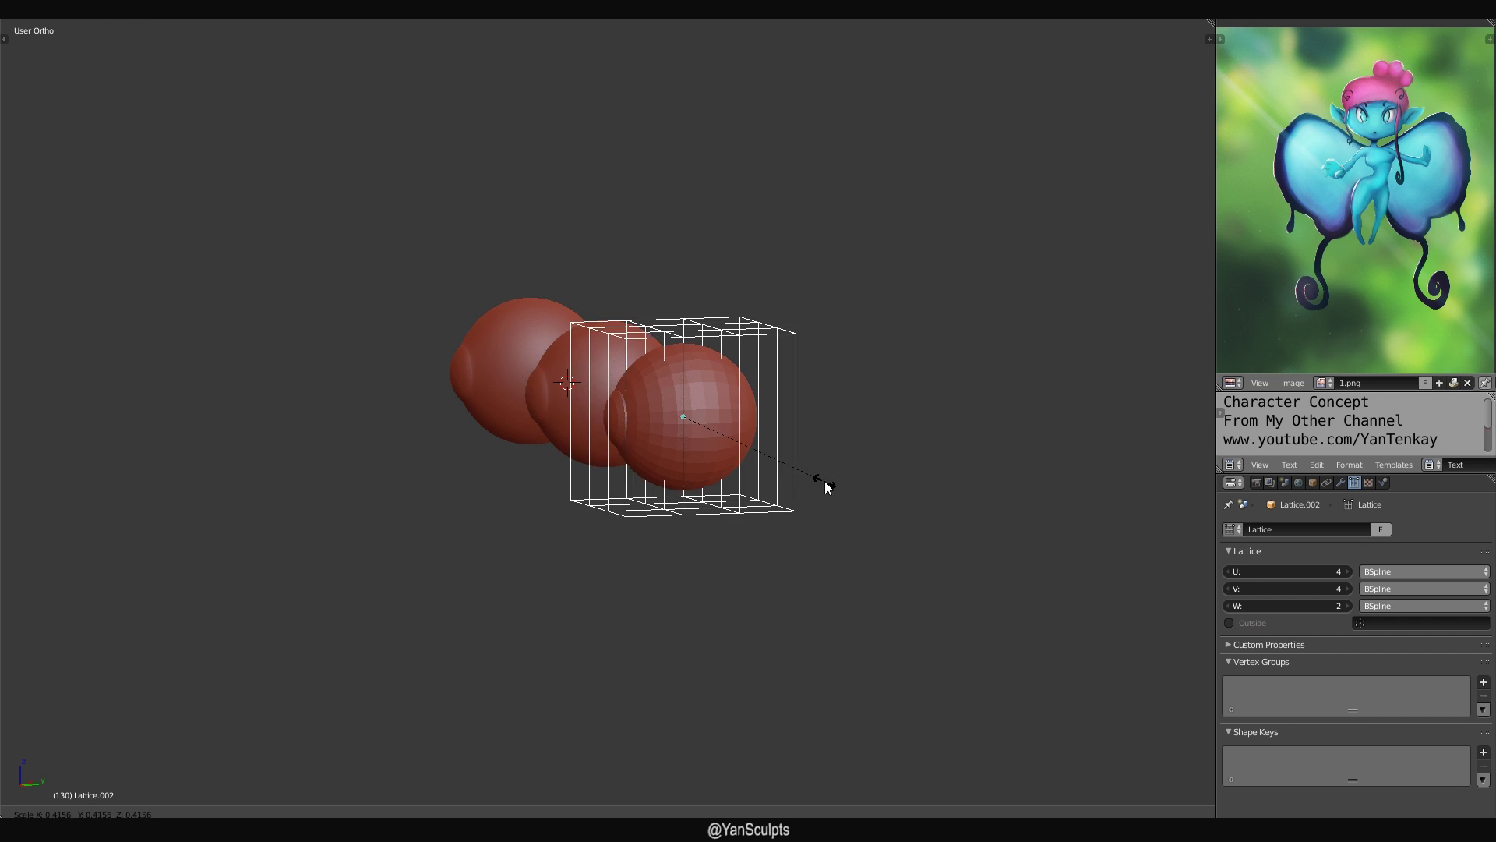
{"action": "left_click", "coordinate": [824, 487]}
{"action": "key", "text": "KP_1"}
{"action": "scroll", "coordinate": [881, 498], "scroll_direction": "up", "scroll_amount": 2}
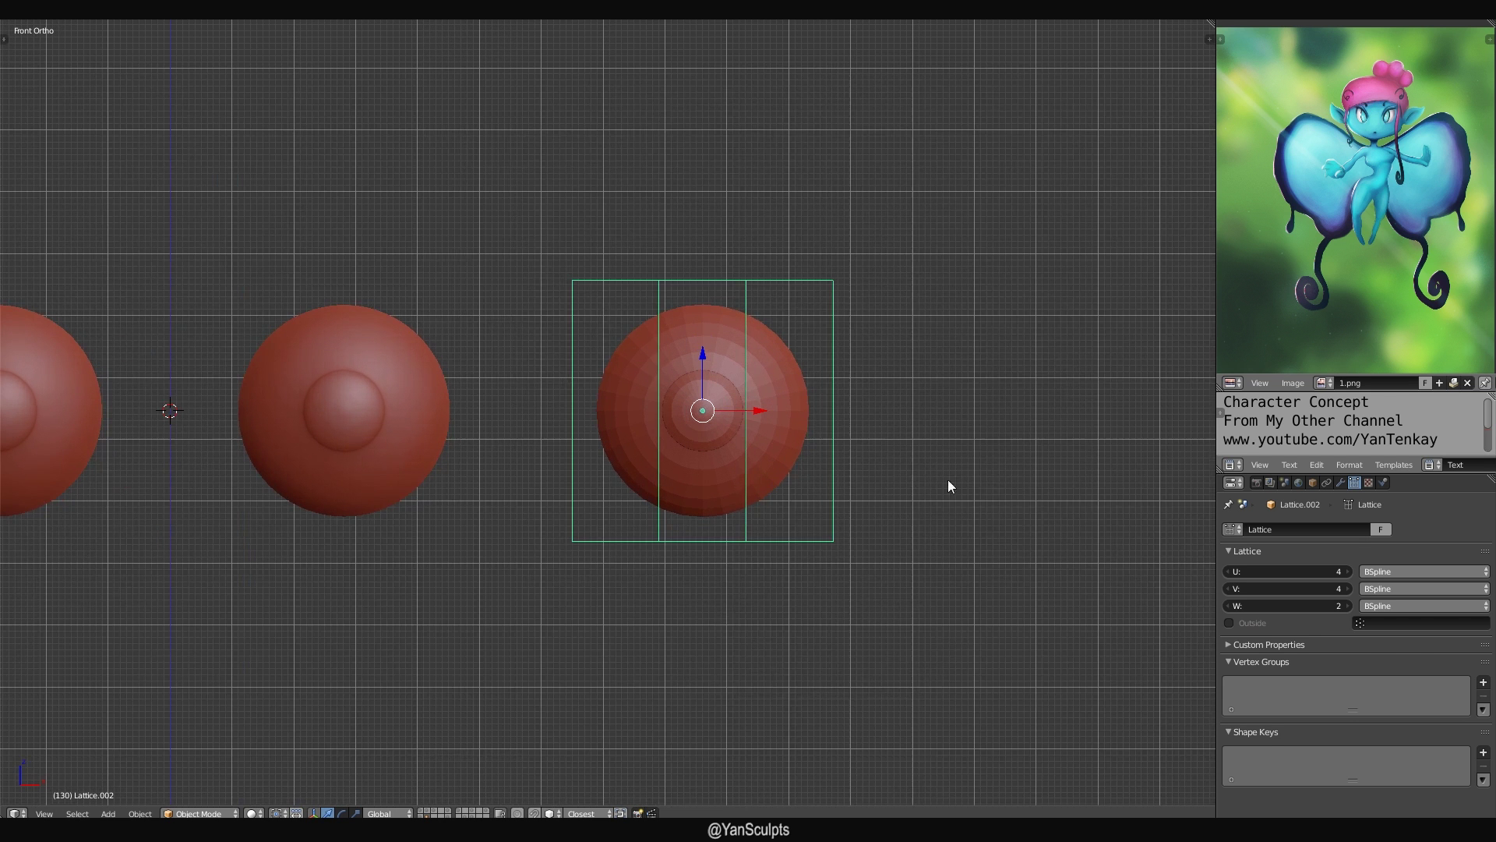
{"action": "middle_click_drag", "start_coordinate": [974, 557], "coordinate": [992, 664]}
{"action": "key", "text": "KP_1"}
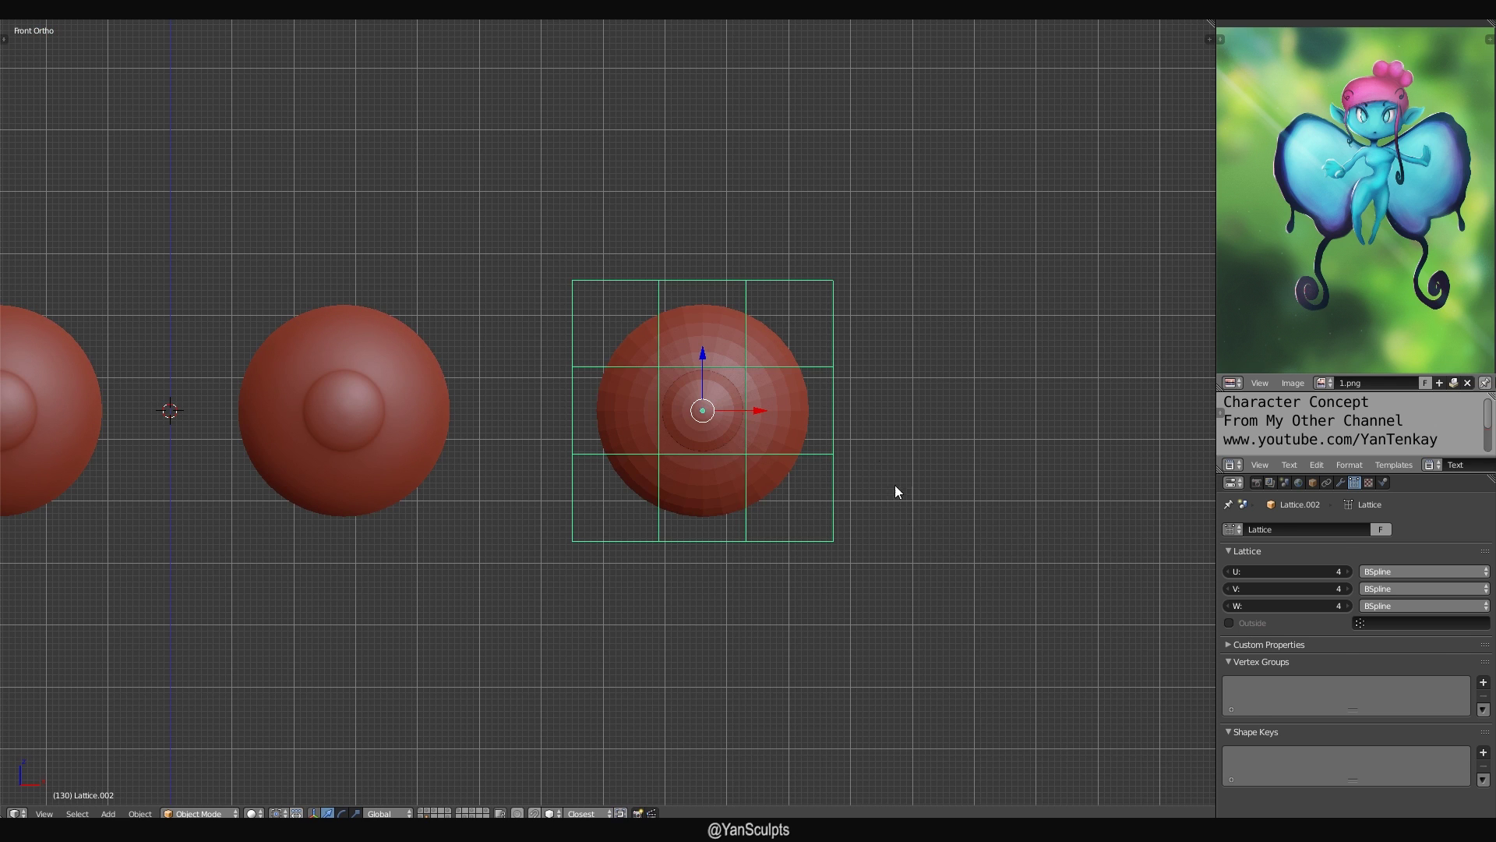
{"action": "right_click_drag", "start_coordinate": [814, 413], "coordinate": [804, 412]}
{"action": "right_click", "coordinate": [804, 412]}
{"action": "right_click", "coordinate": [724, 409]}
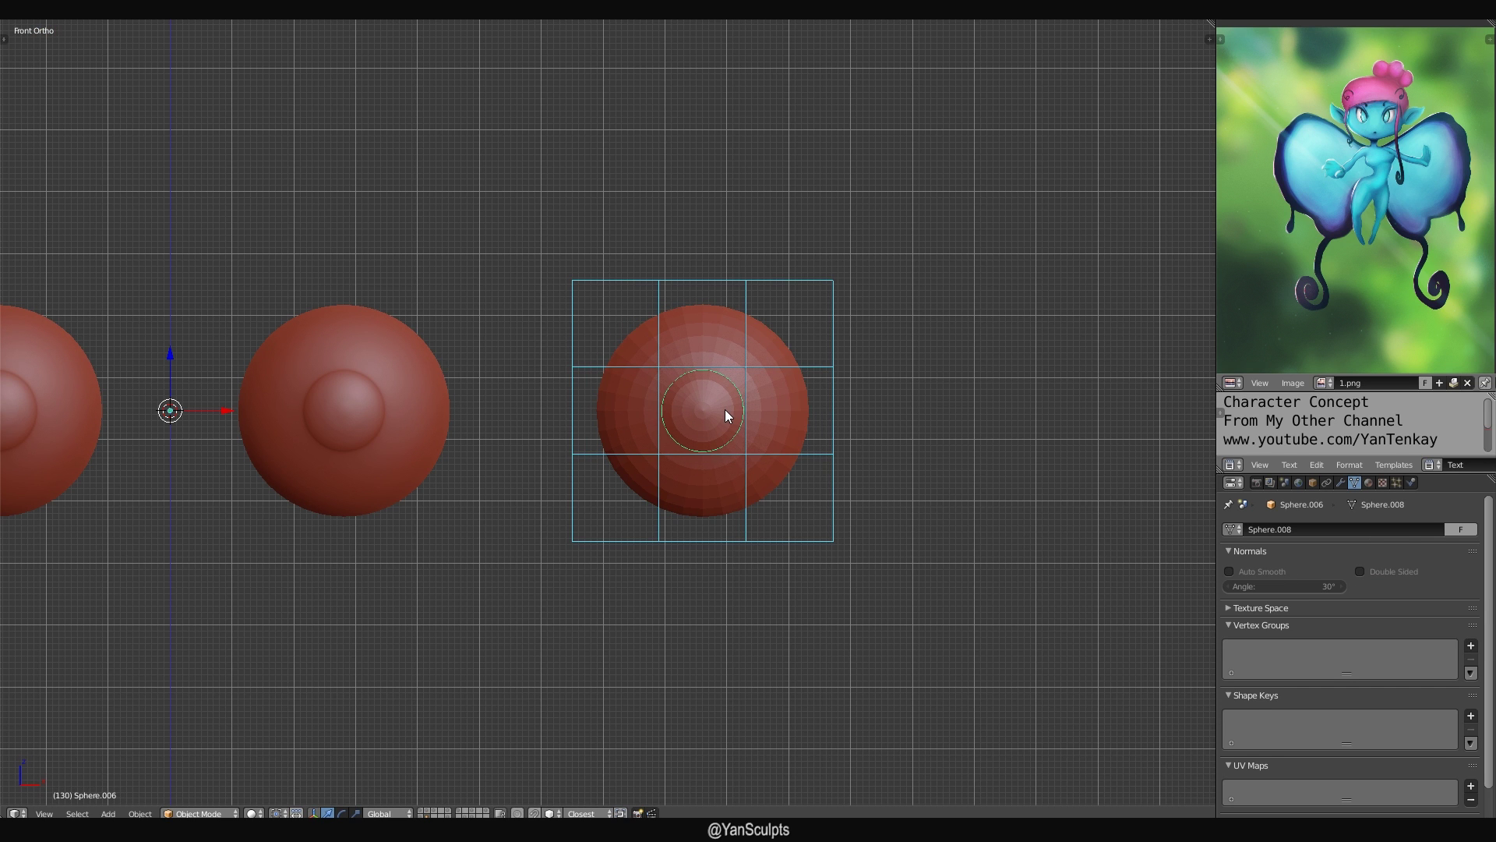
{"action": "key", "text": "g"}
{"action": "right_click", "coordinate": [913, 404]}
{"action": "key", "text": "g"}
{"action": "right_click", "coordinate": [821, 359]}
{"action": "scroll", "coordinate": [803, 355], "scroll_direction": "up", "scroll_amount": 2}
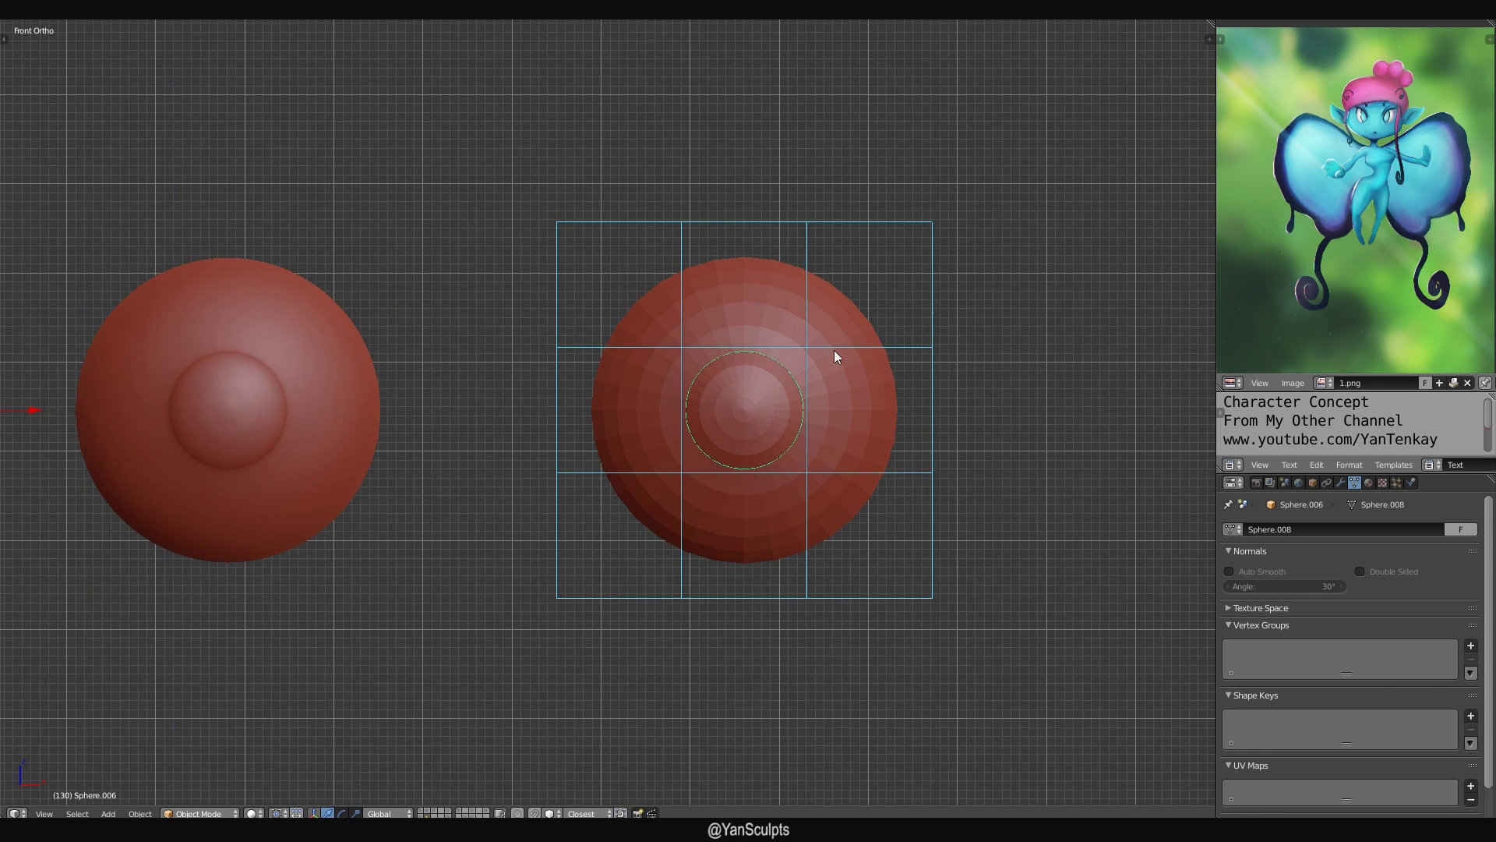
Add a Lattice modifier to the outer shell of the new eye.
{"action": "right_click", "coordinate": [773, 349]}
{"action": "right_click", "coordinate": [853, 427]}
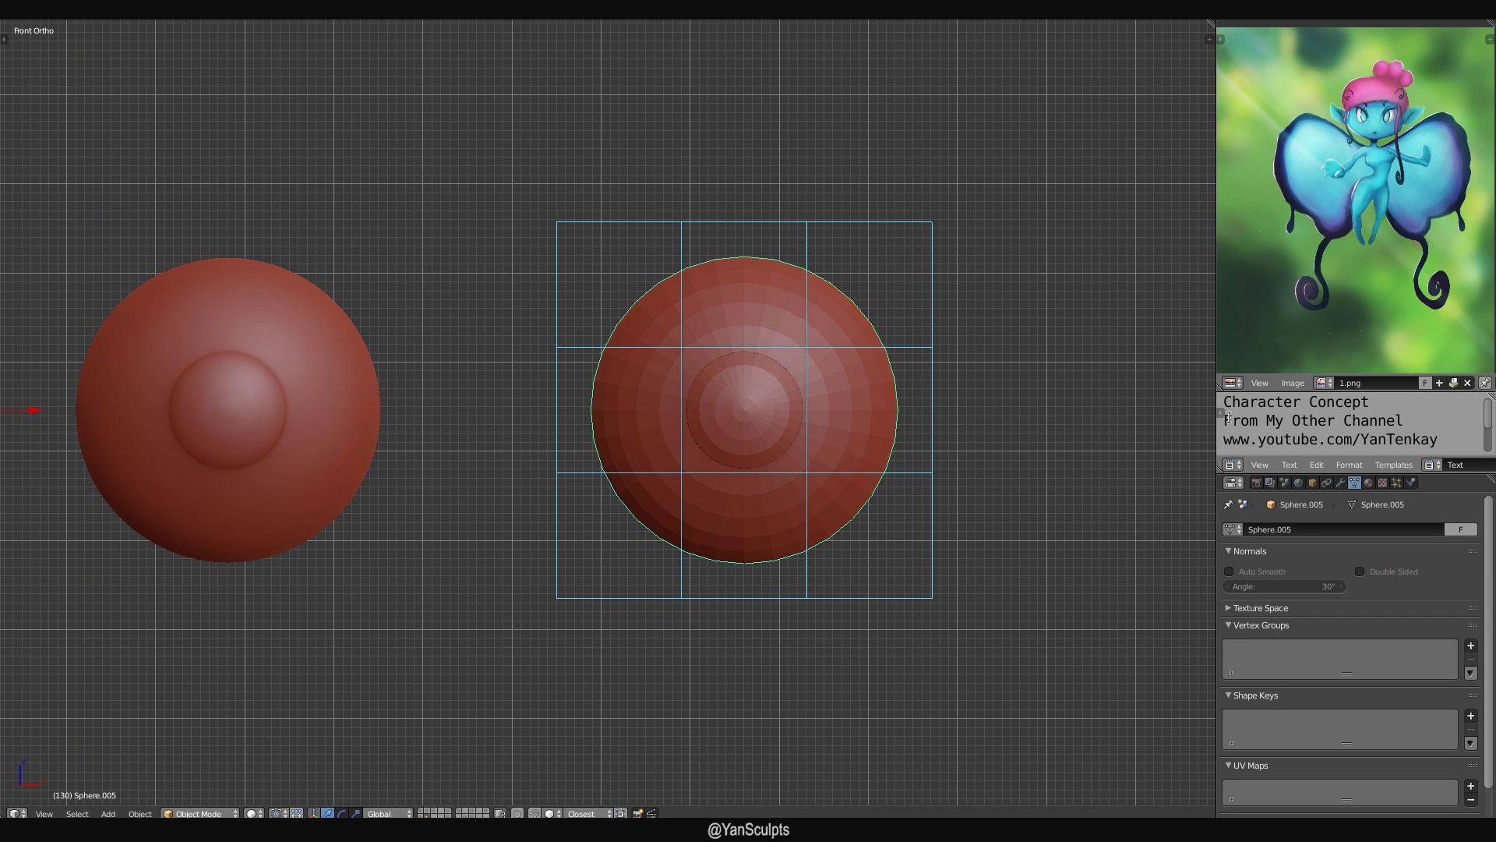
{"action": "left_click", "coordinate": [1340, 483]}
{"action": "left_click", "coordinate": [1301, 529]}
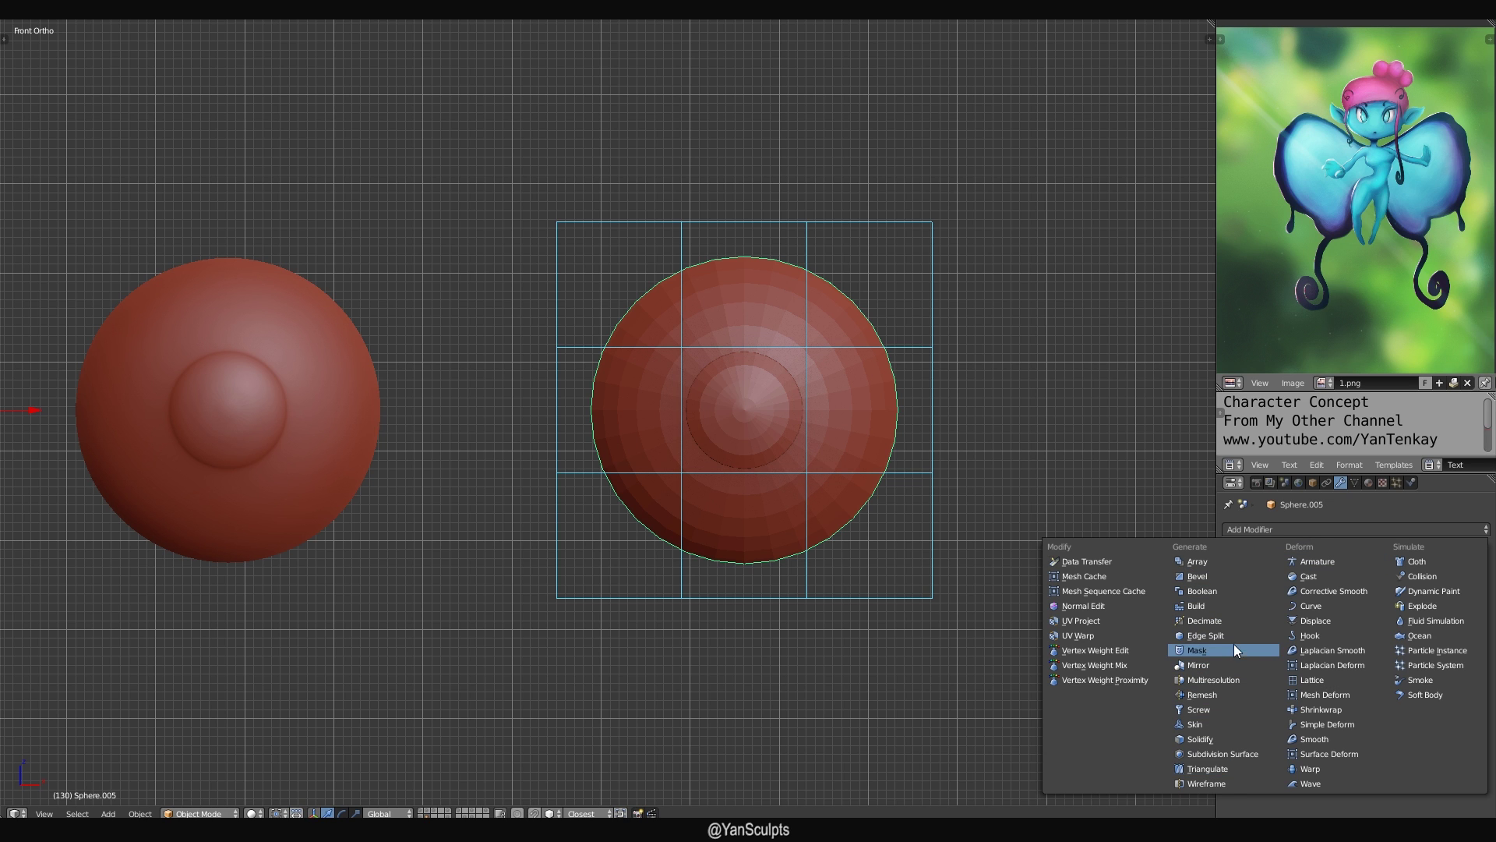
{"action": "left_click", "coordinate": [1334, 685]}
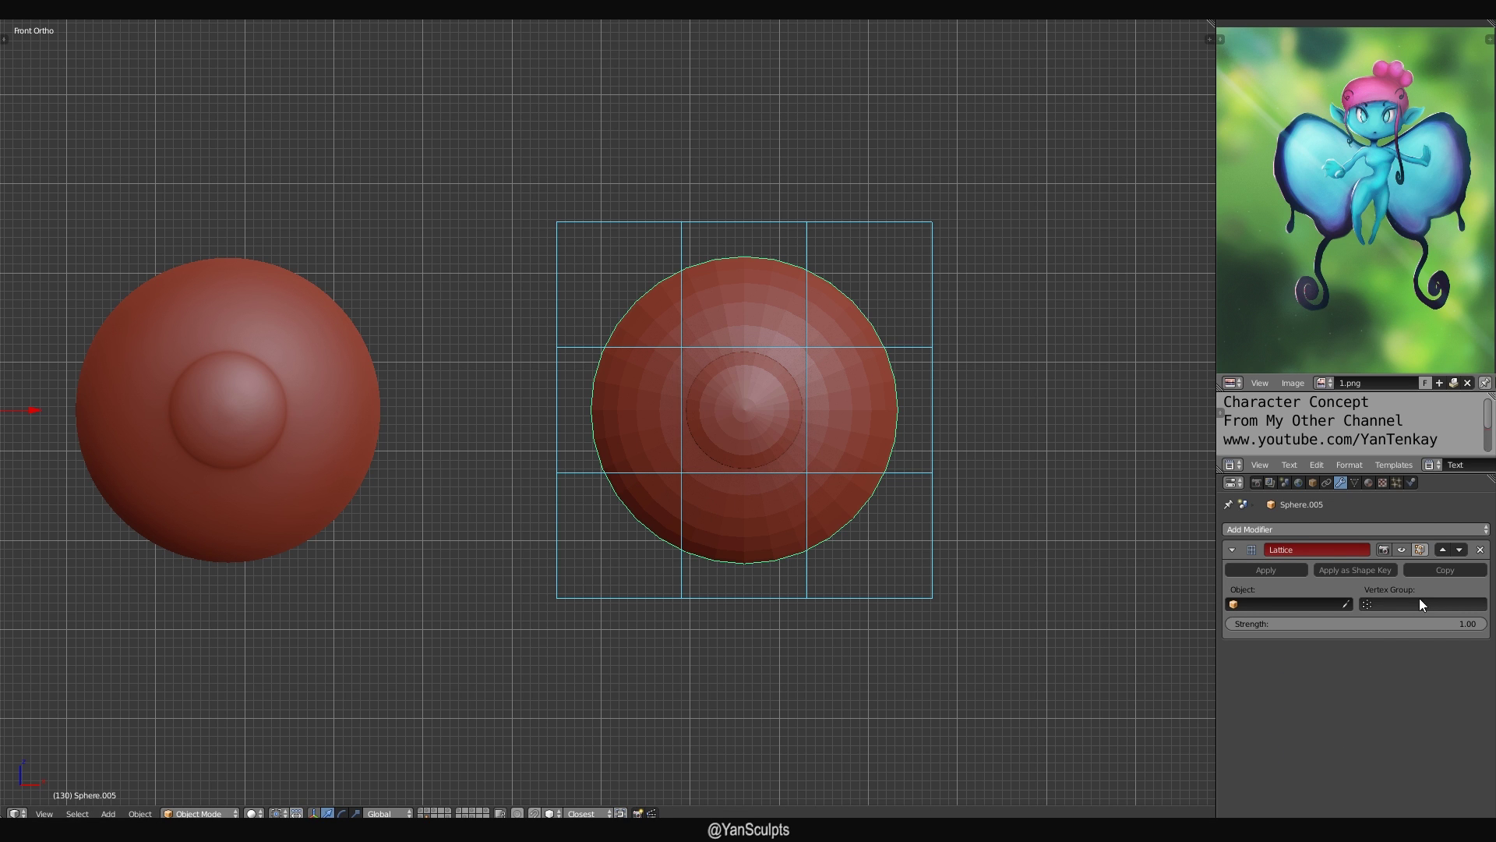
Set the lattice enclosing the new eye, Lattice.002, as the object of the outer shell's Lattice modifier.
{"action": "left_click", "coordinate": [1308, 604]}
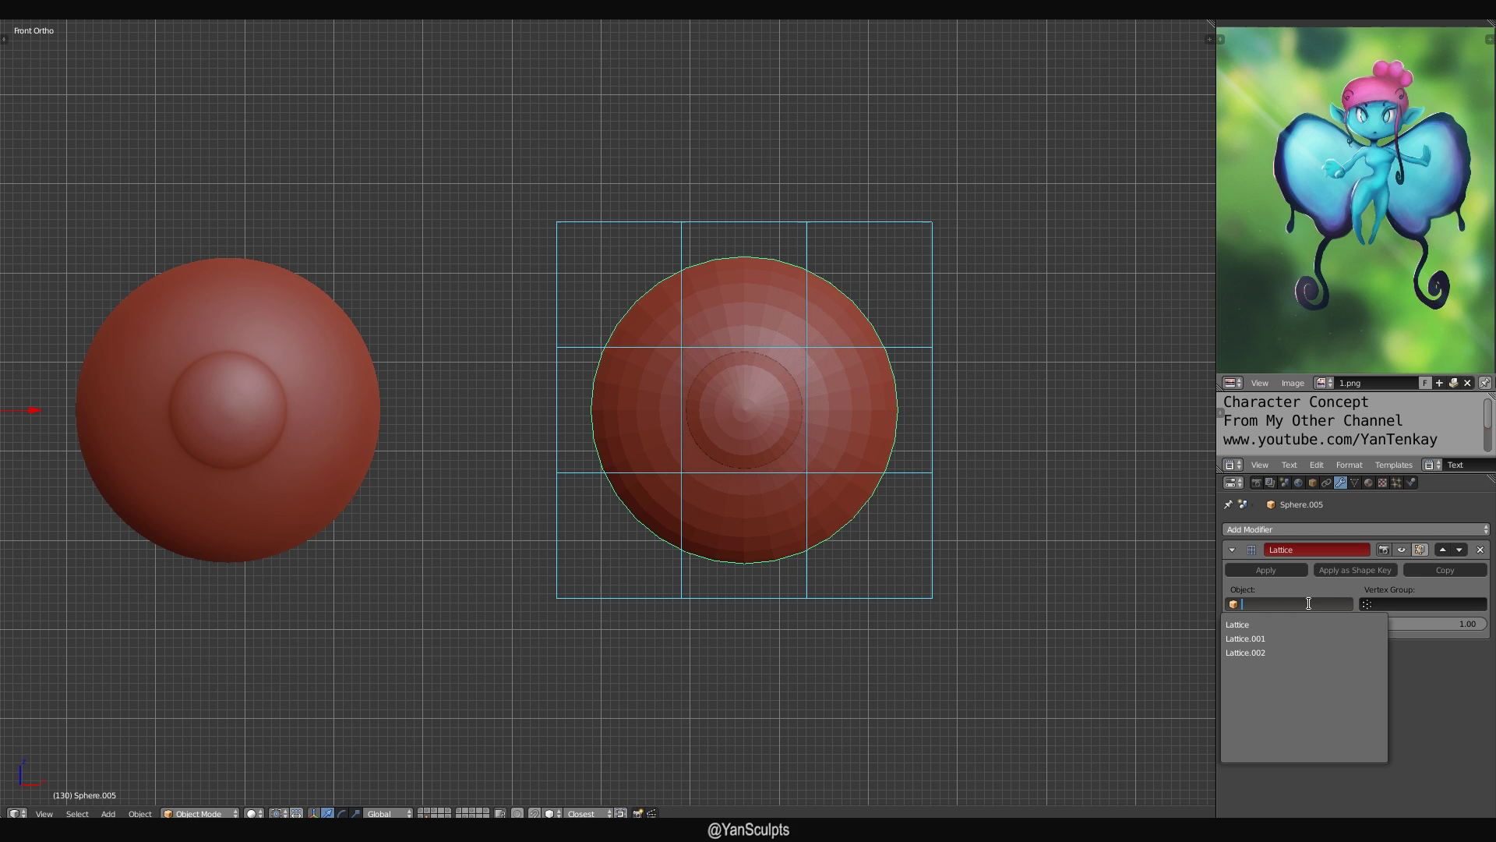
{"action": "left_click", "coordinate": [820, 443]}
{"action": "right_click", "coordinate": [937, 324]}
{"action": "right_click", "coordinate": [788, 380]}
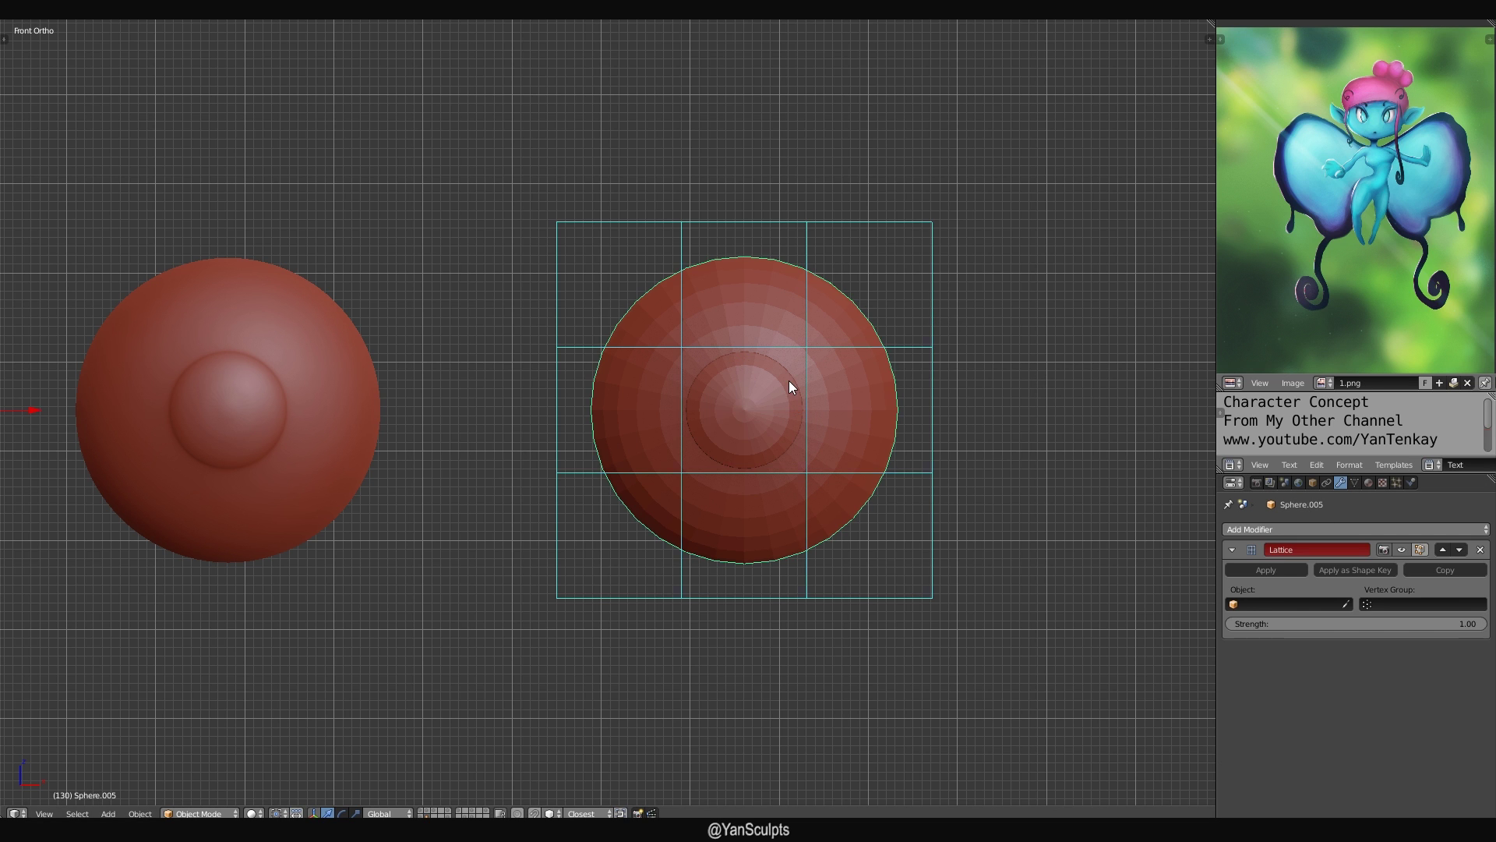
{"action": "right_click", "coordinate": [919, 420]}
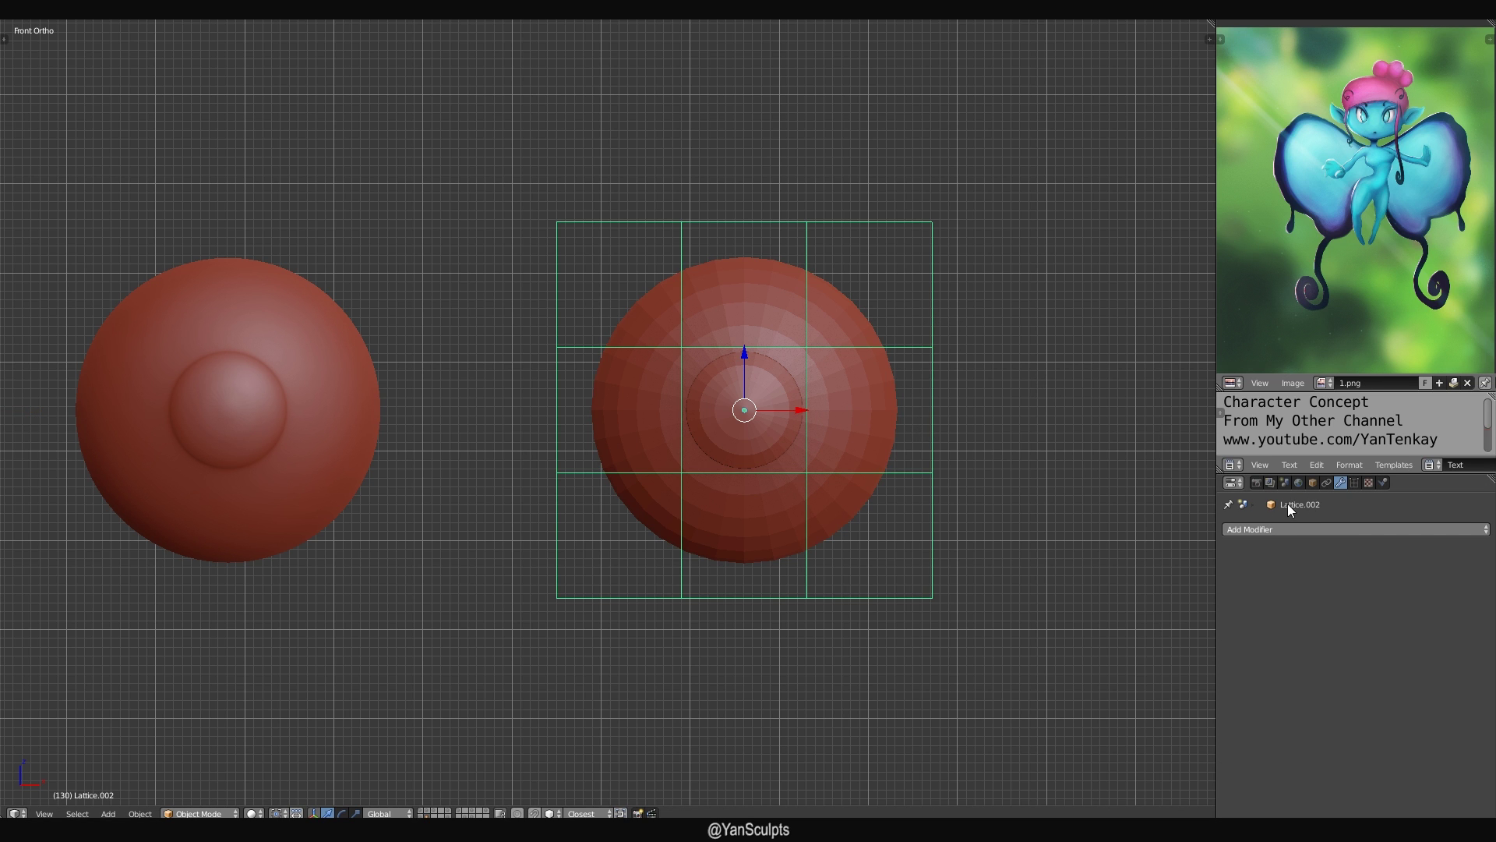
{"action": "right_click", "coordinate": [887, 428]}
{"action": "left_click", "coordinate": [1262, 604]}
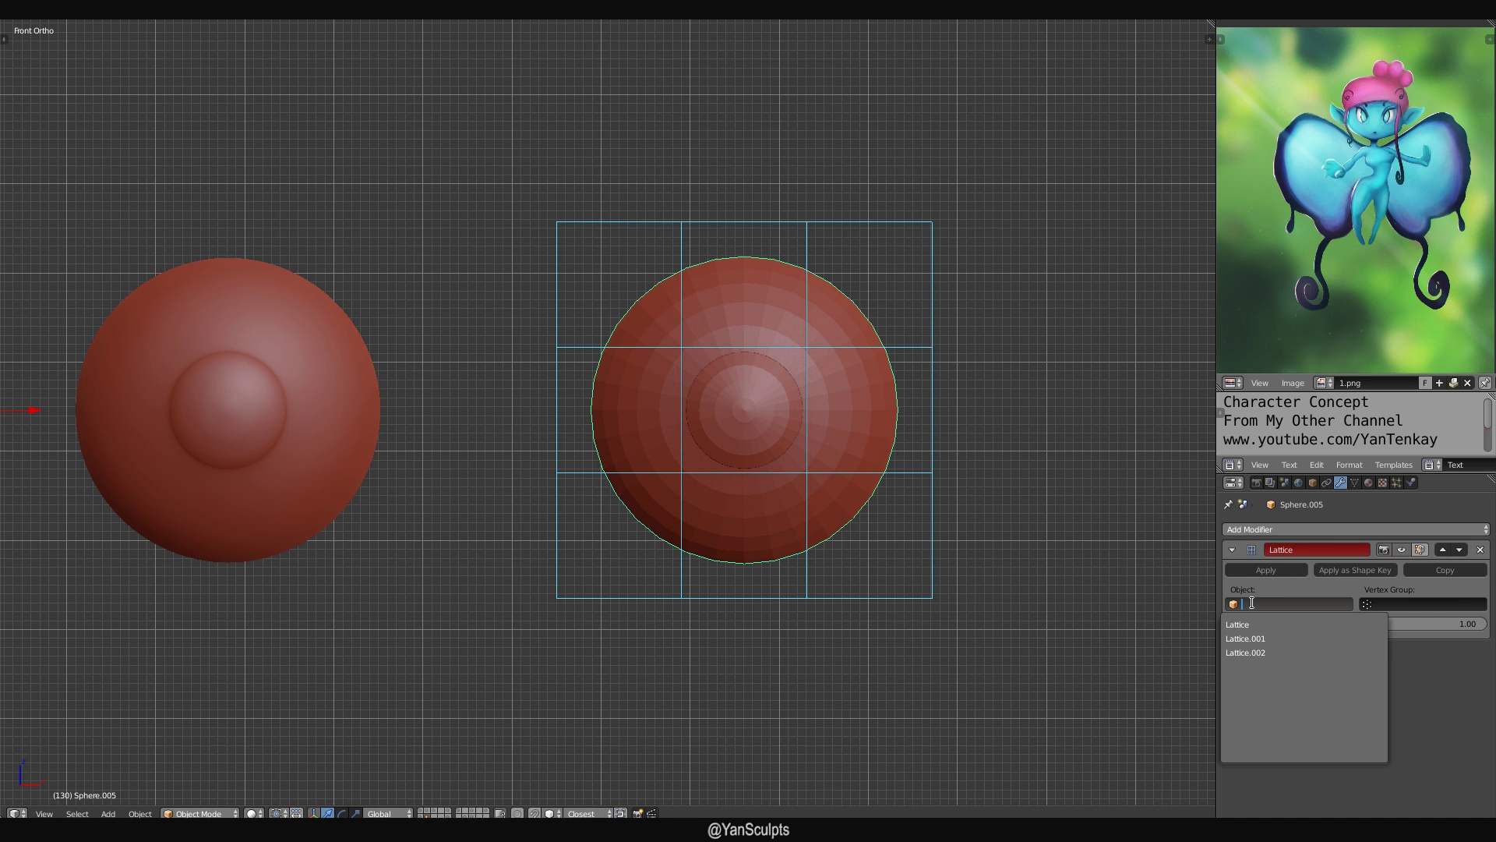
{"action": "left_click", "coordinate": [1266, 652]}
In Edit Mode, select all points of the new eye's lattice and stretch them along Z by about 1.6.
{"action": "middle_click_drag", "start_coordinate": [1030, 509], "coordinate": [955, 505], "text": "shift"}
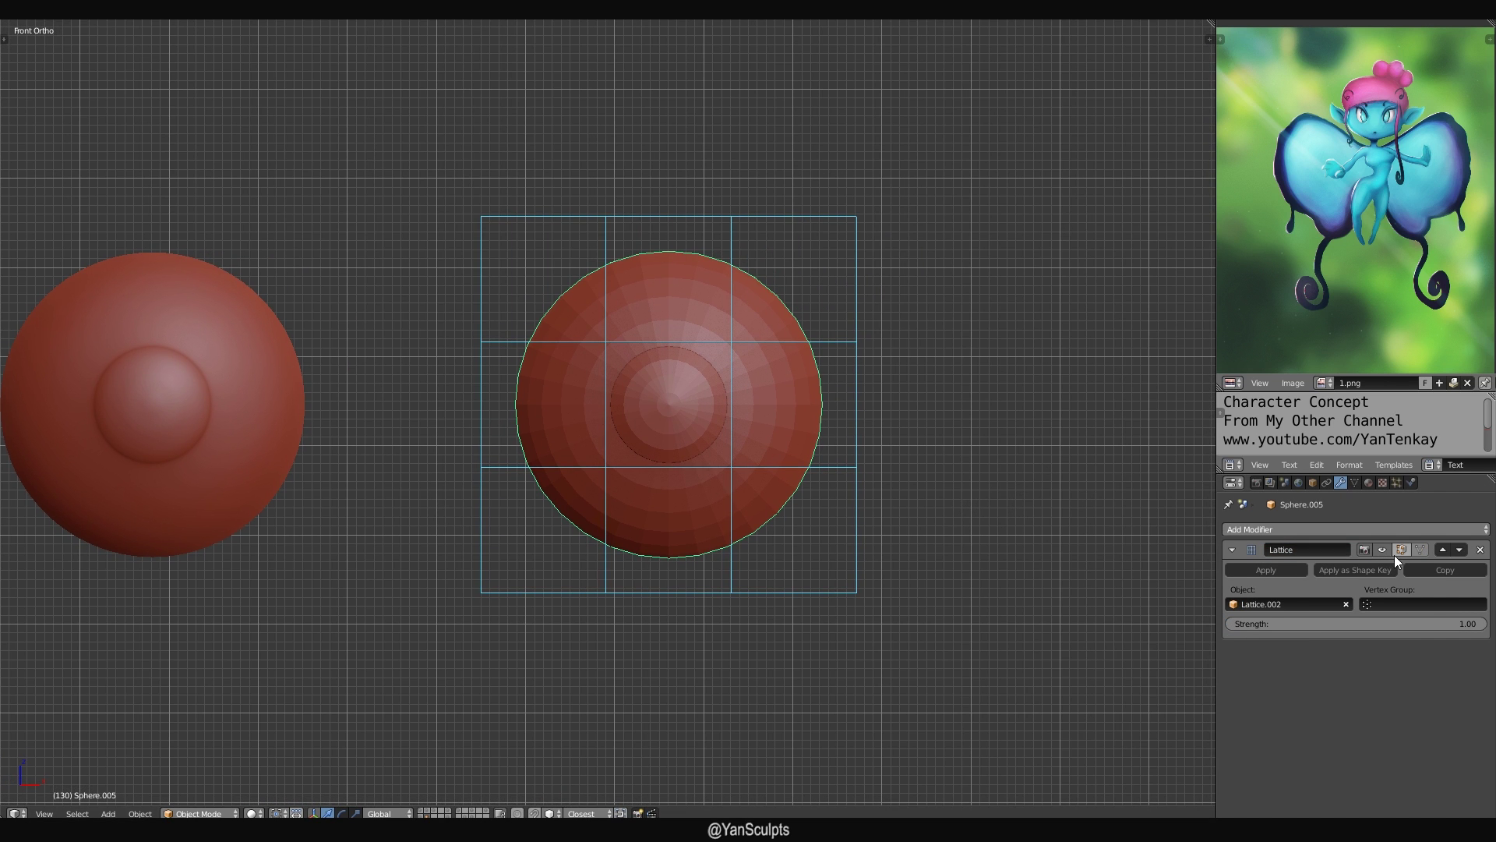
{"action": "right_click", "coordinate": [857, 405]}
{"action": "key", "text": "Tab"}
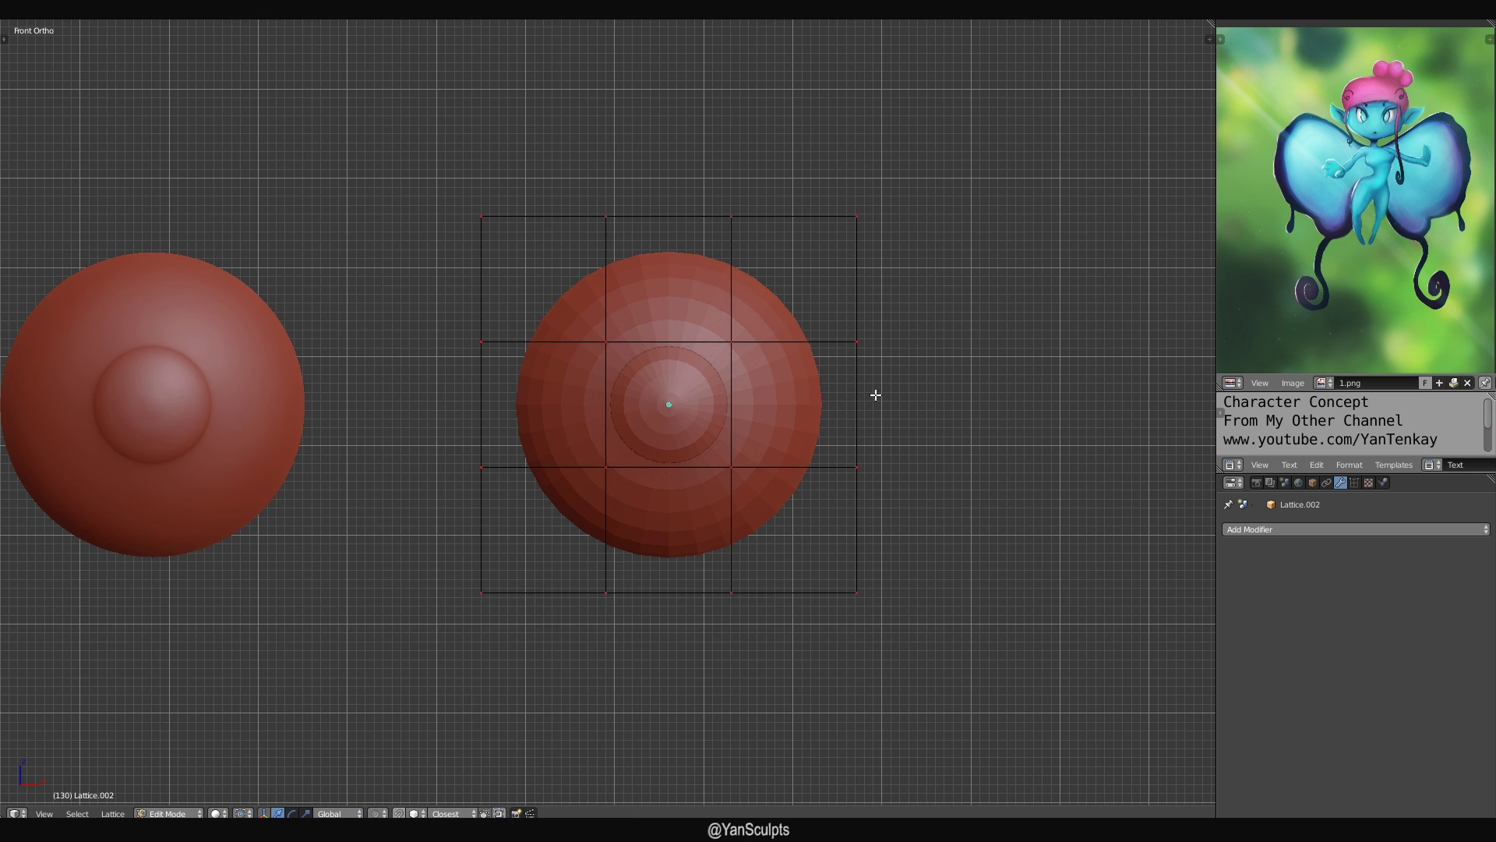
{"action": "middle_click_drag", "start_coordinate": [875, 394], "coordinate": [898, 417]}
{"action": "key", "text": "a"}
{"action": "key", "text": "s"}
{"action": "right_click", "coordinate": [932, 401]}
{"action": "scroll", "coordinate": [858, 408], "scroll_direction": "down", "scroll_amount": 4}
{"action": "key", "text": "KP_1"}
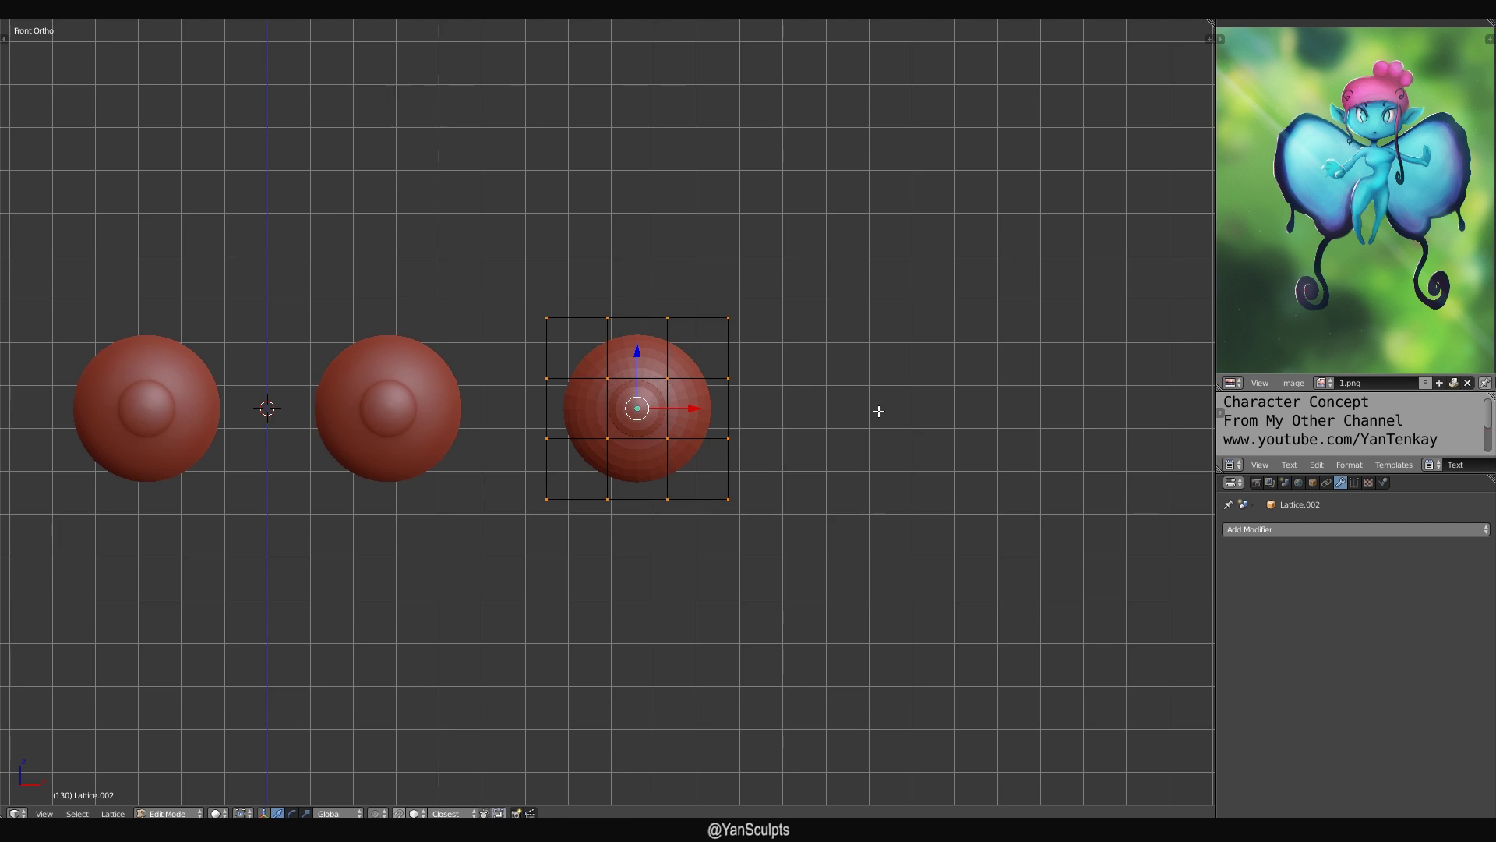
{"action": "scroll", "coordinate": [878, 410], "scroll_direction": "up", "scroll_amount": 3}
{"action": "key", "text": "s"}
{"action": "key", "text": "z"}
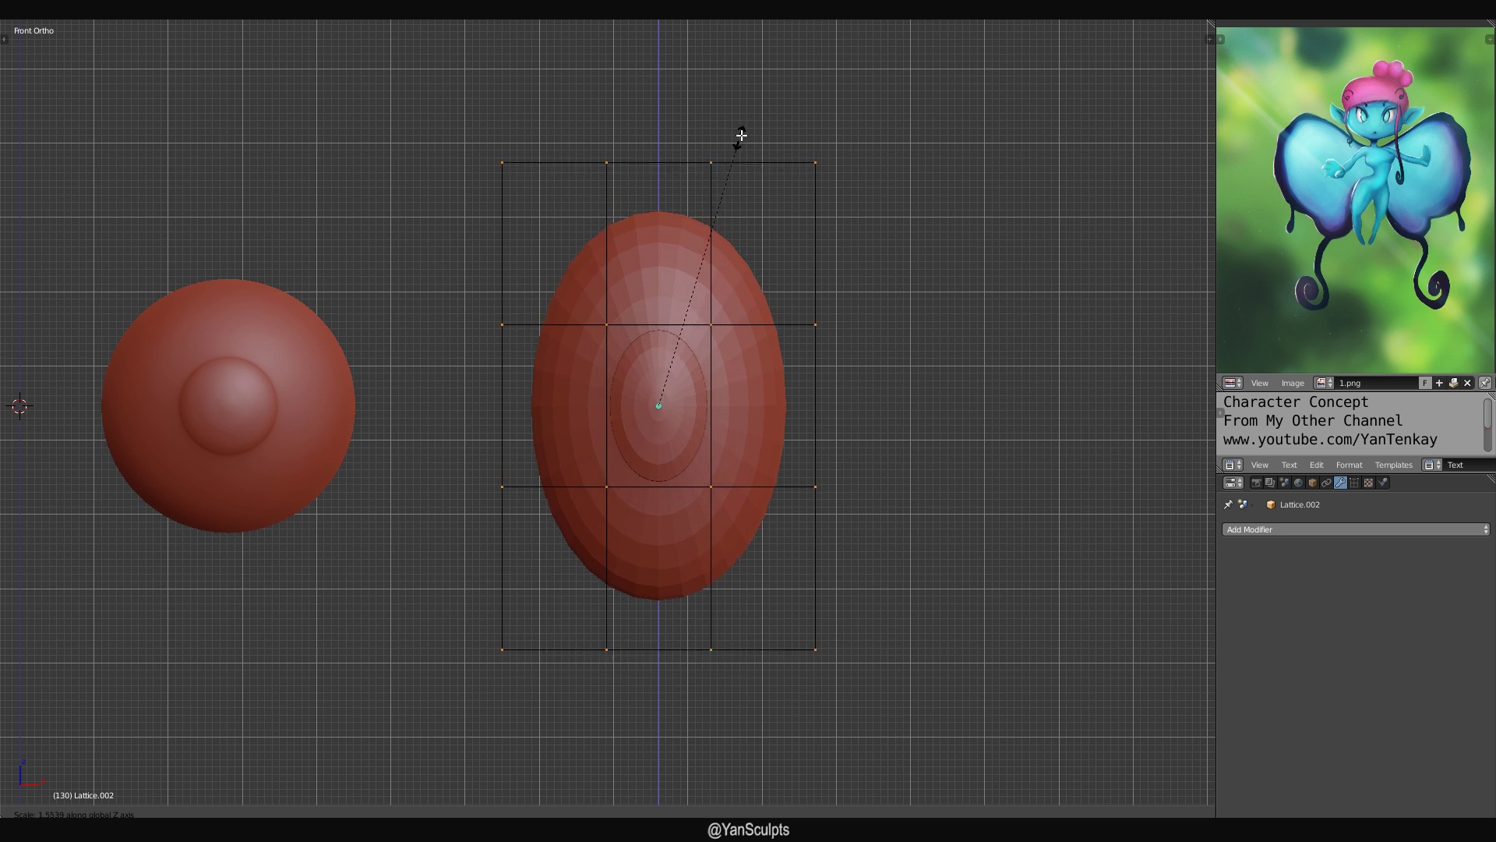
{"action": "left_click", "coordinate": [739, 140]}
Enlarge the fairy's face in the concept art to examine the shape of her eyes.
{"action": "middle_click_drag", "start_coordinate": [738, 141], "coordinate": [883, 191]}
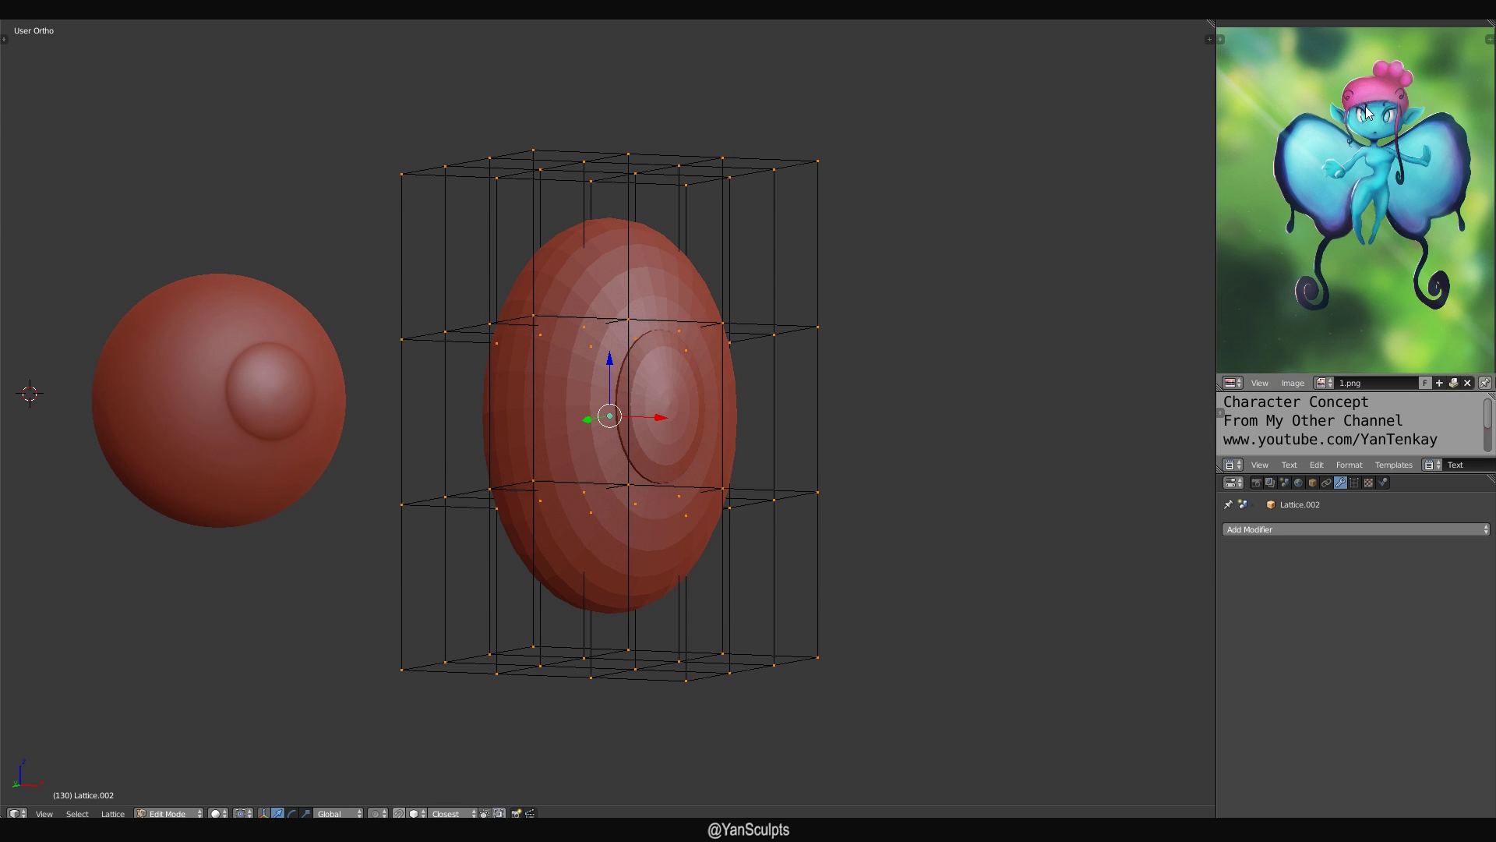
{"action": "scroll", "coordinate": [1376, 114], "scroll_direction": "up", "scroll_amount": 4}
{"action": "middle_click_drag", "start_coordinate": [1376, 114], "coordinate": [1348, 268]}
{"action": "scroll", "coordinate": [1348, 268], "scroll_direction": "up", "scroll_amount": 3}
{"action": "middle_click_drag", "start_coordinate": [1313, 205], "coordinate": [1325, 256]}
{"action": "scroll", "coordinate": [1326, 245], "scroll_direction": "down", "scroll_amount": 2}
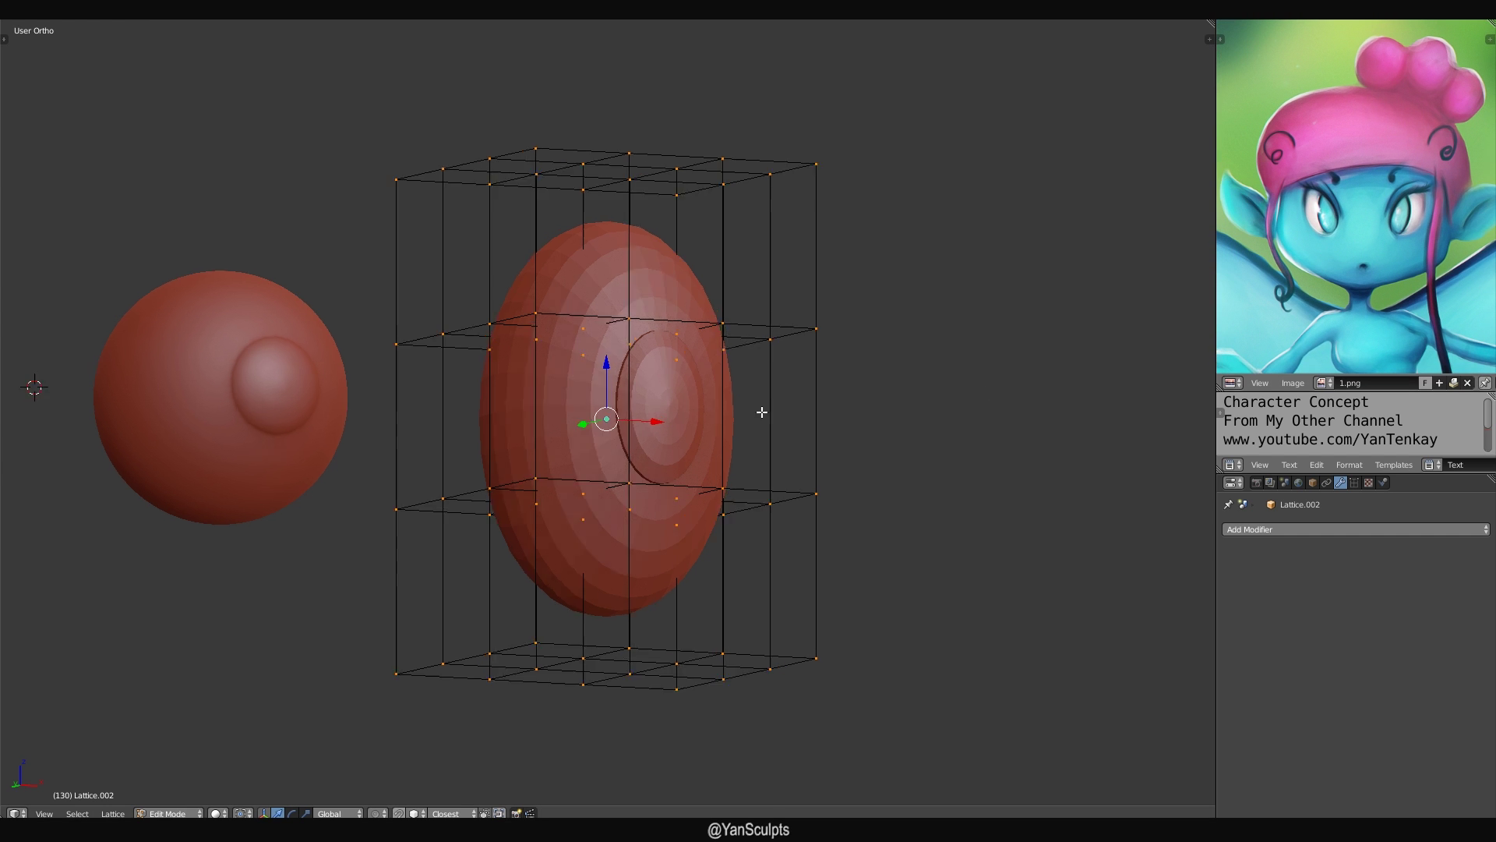
Scale the lattice points down slightly along Y to flatten the eye's depth, and return to Object Mode in front view.
{"action": "middle_click_drag", "start_coordinate": [762, 414], "coordinate": [514, 448]}
{"action": "key", "text": "KP_3"}
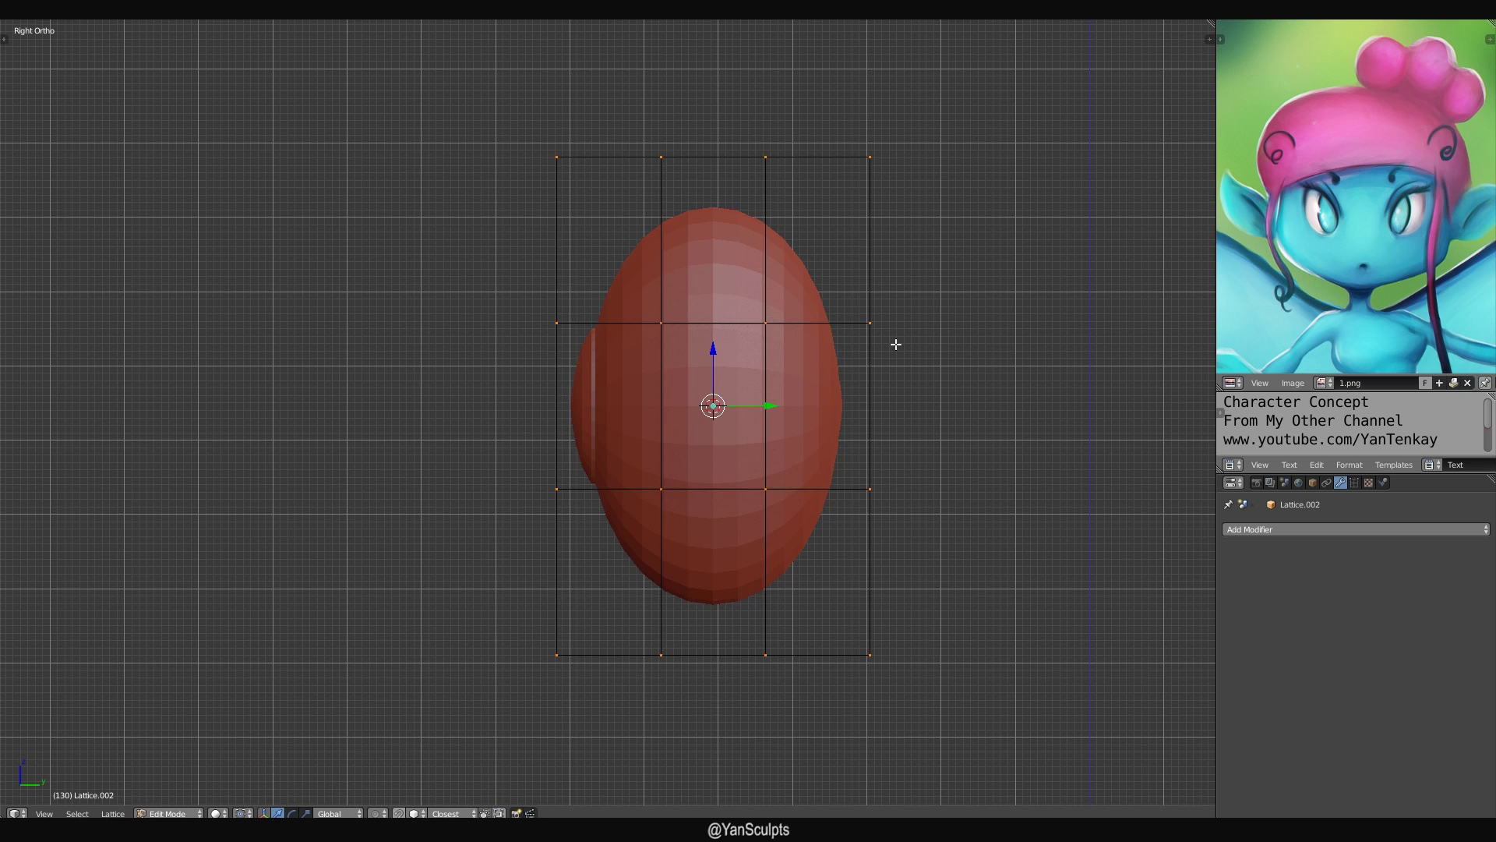
{"action": "key", "text": "s"}
{"action": "key", "text": "y"}
{"action": "left_click", "coordinate": [854, 336]}
{"action": "middle_click_drag", "start_coordinate": [635, 385], "coordinate": [641, 384]}
{"action": "key", "text": "KP_1"}
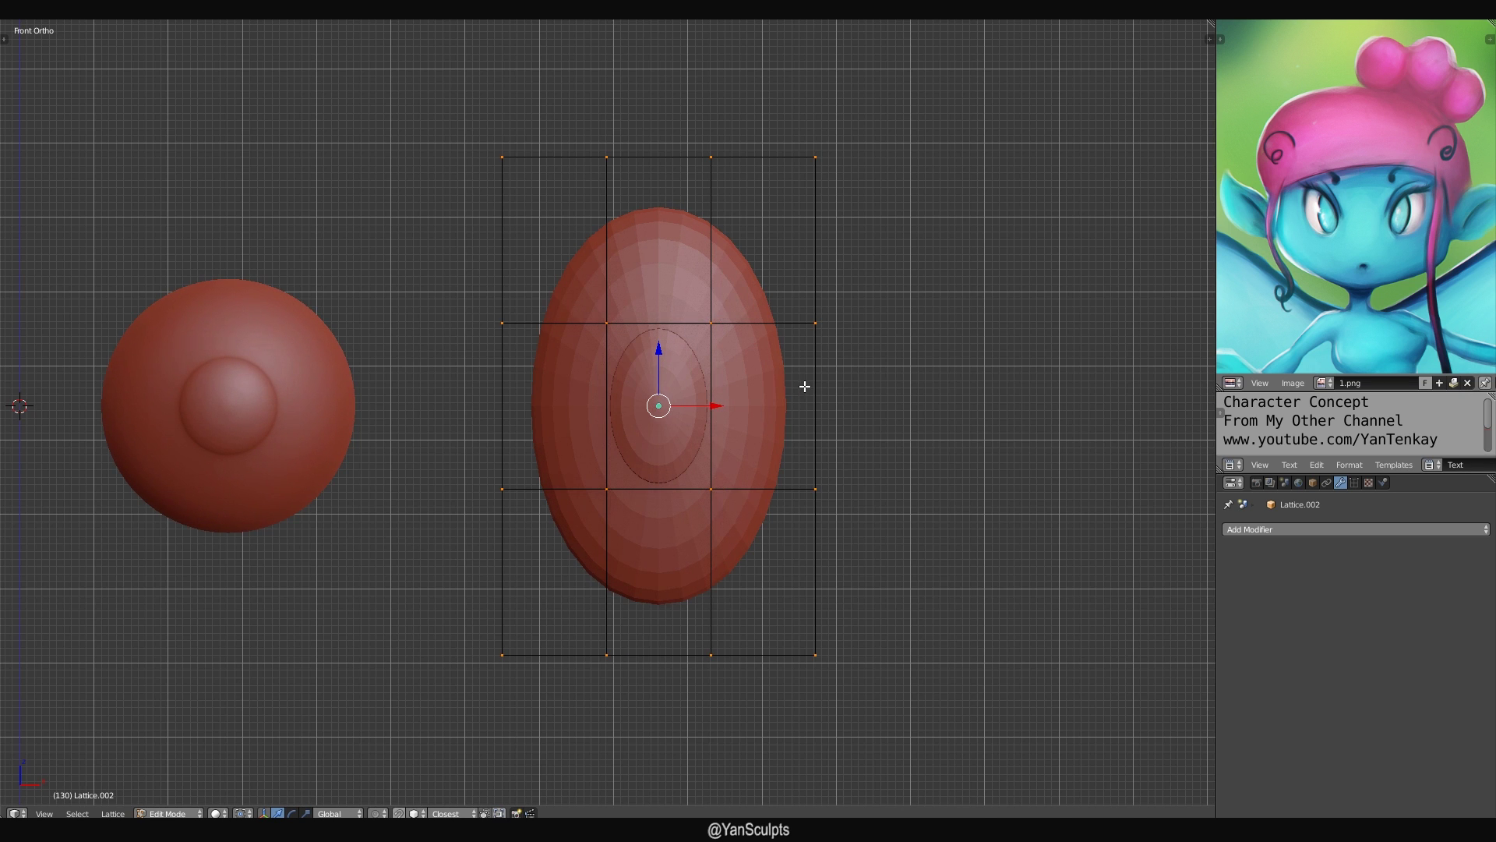
{"action": "key", "text": "Tab"}
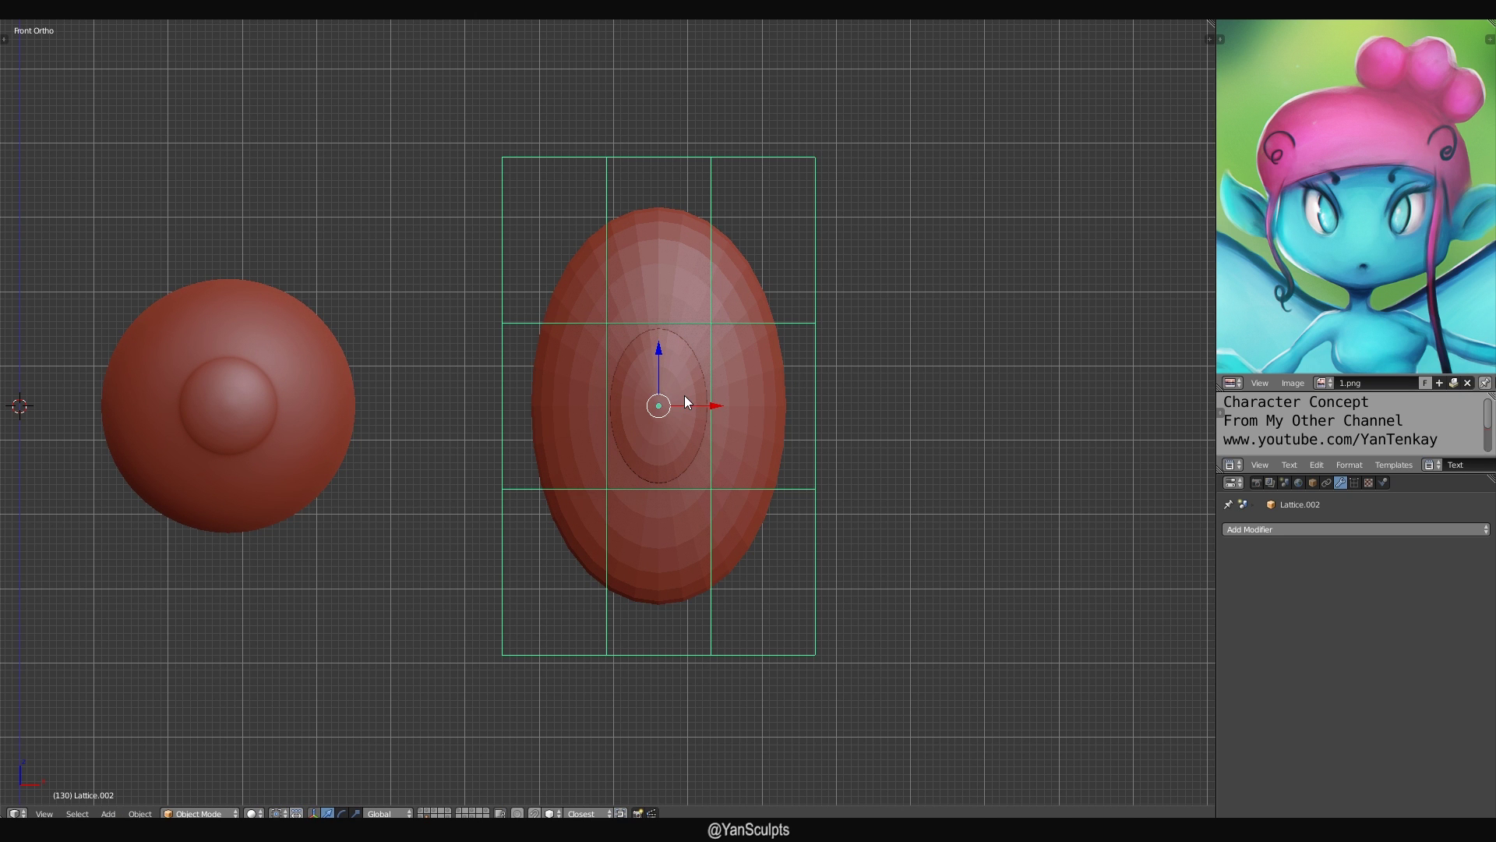
Add a Lattice modifier to the new eye's inner shell with the recessed pupil.
{"action": "right_click", "coordinate": [684, 396]}
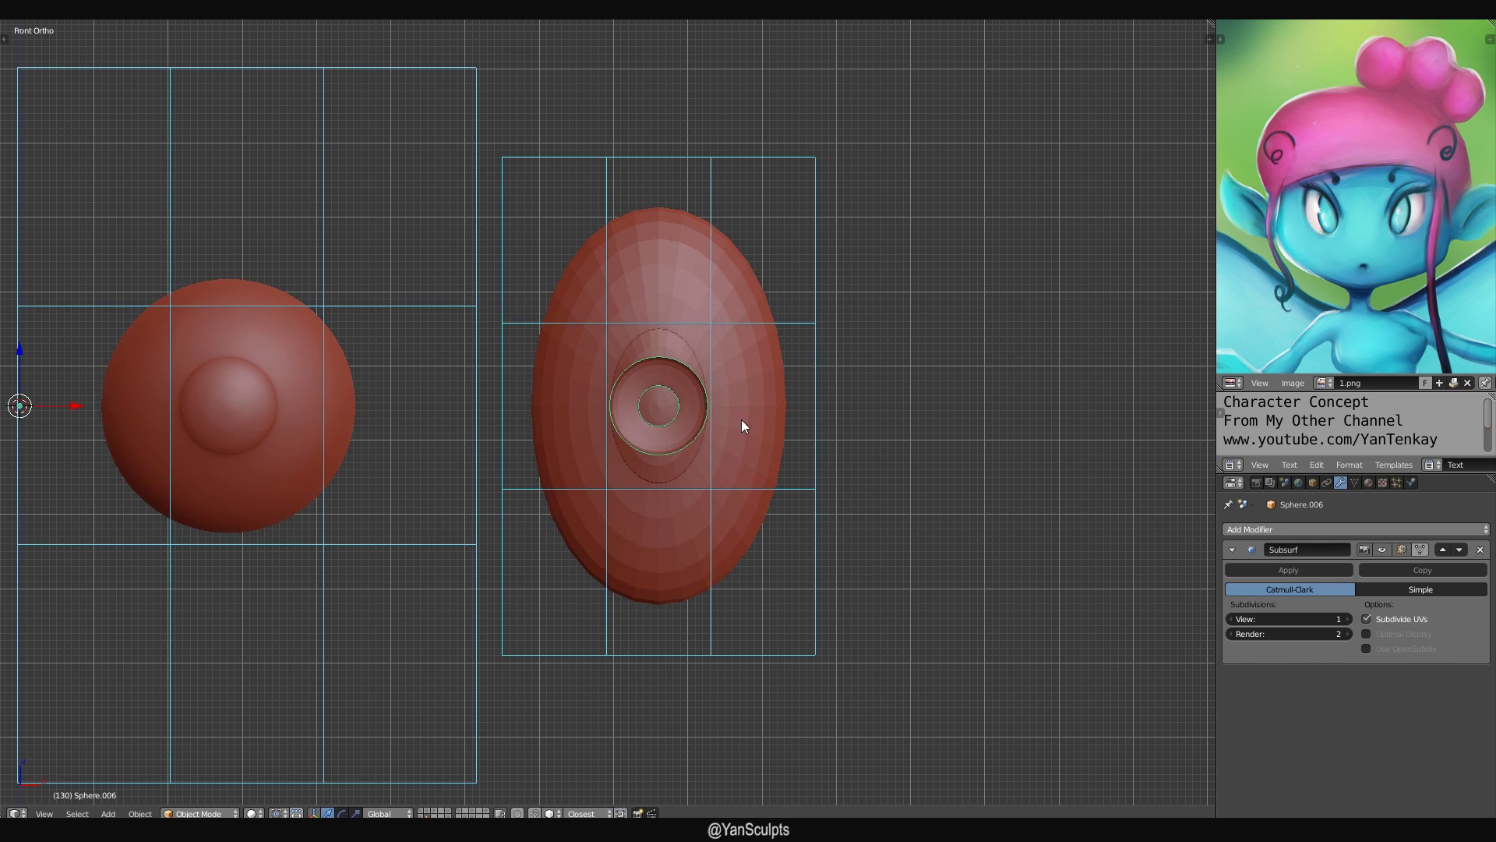
{"action": "scroll", "coordinate": [741, 419], "scroll_direction": "up", "scroll_amount": 2}
{"action": "left_click", "coordinate": [1334, 530]}
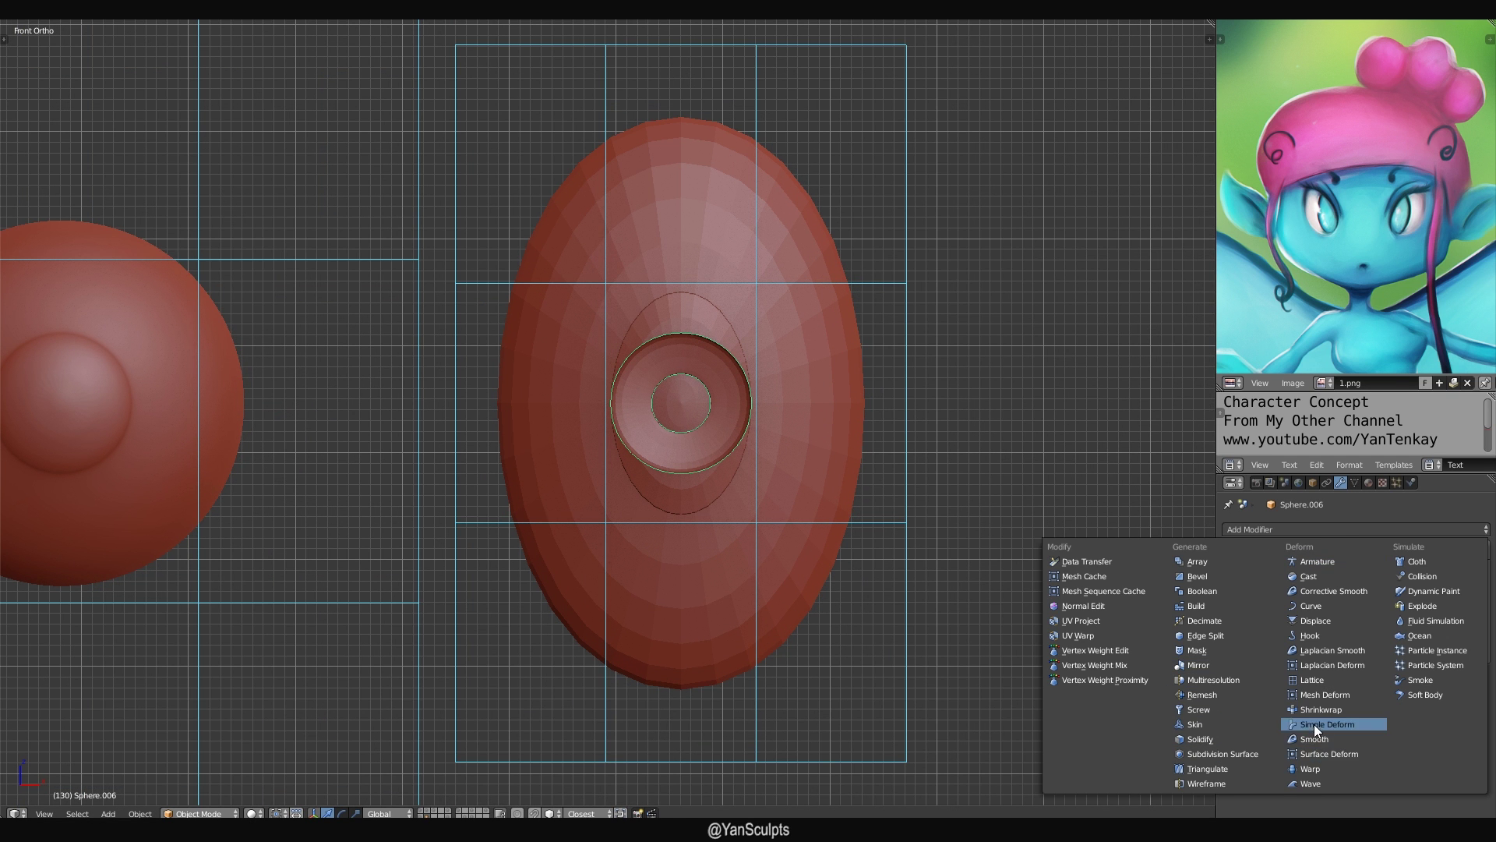
{"action": "left_click", "coordinate": [1317, 681]}
{"action": "right_click", "coordinate": [818, 404]}
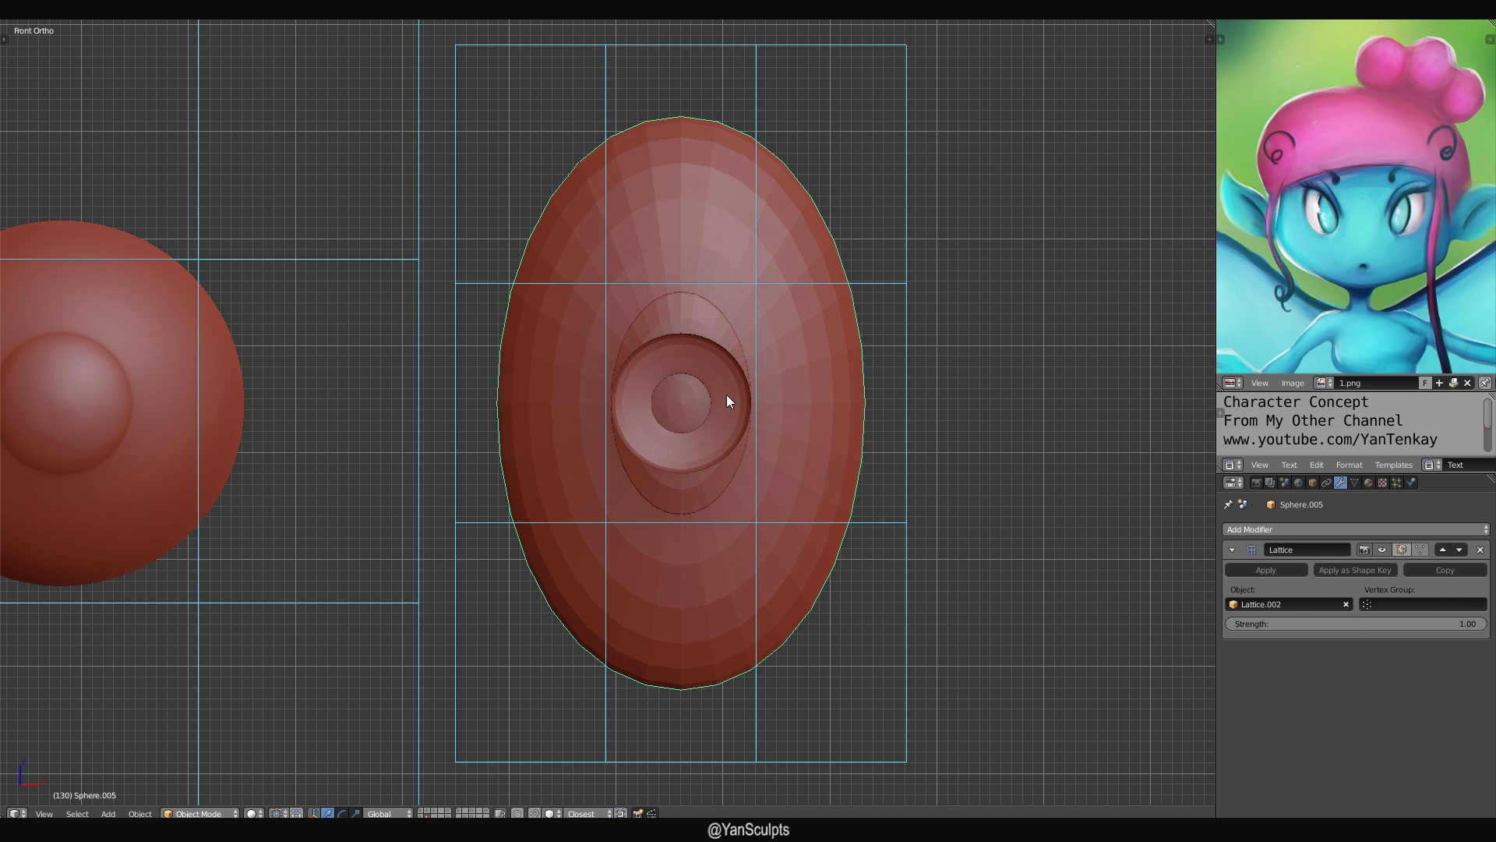
{"action": "right_click", "coordinate": [726, 390]}
{"action": "key", "text": "z"}
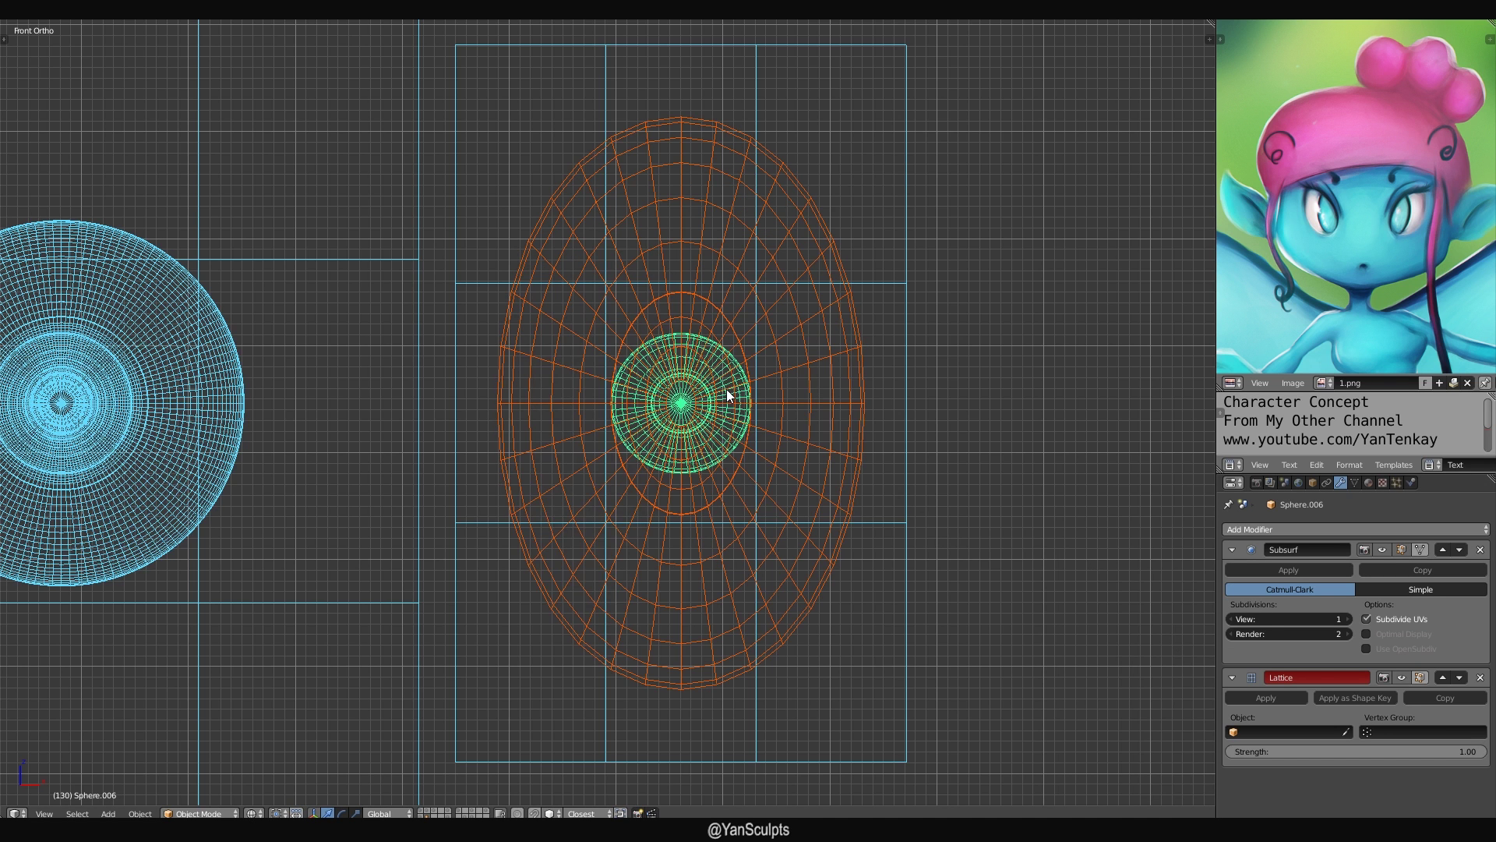
{"action": "key", "text": "ctrl+l"}
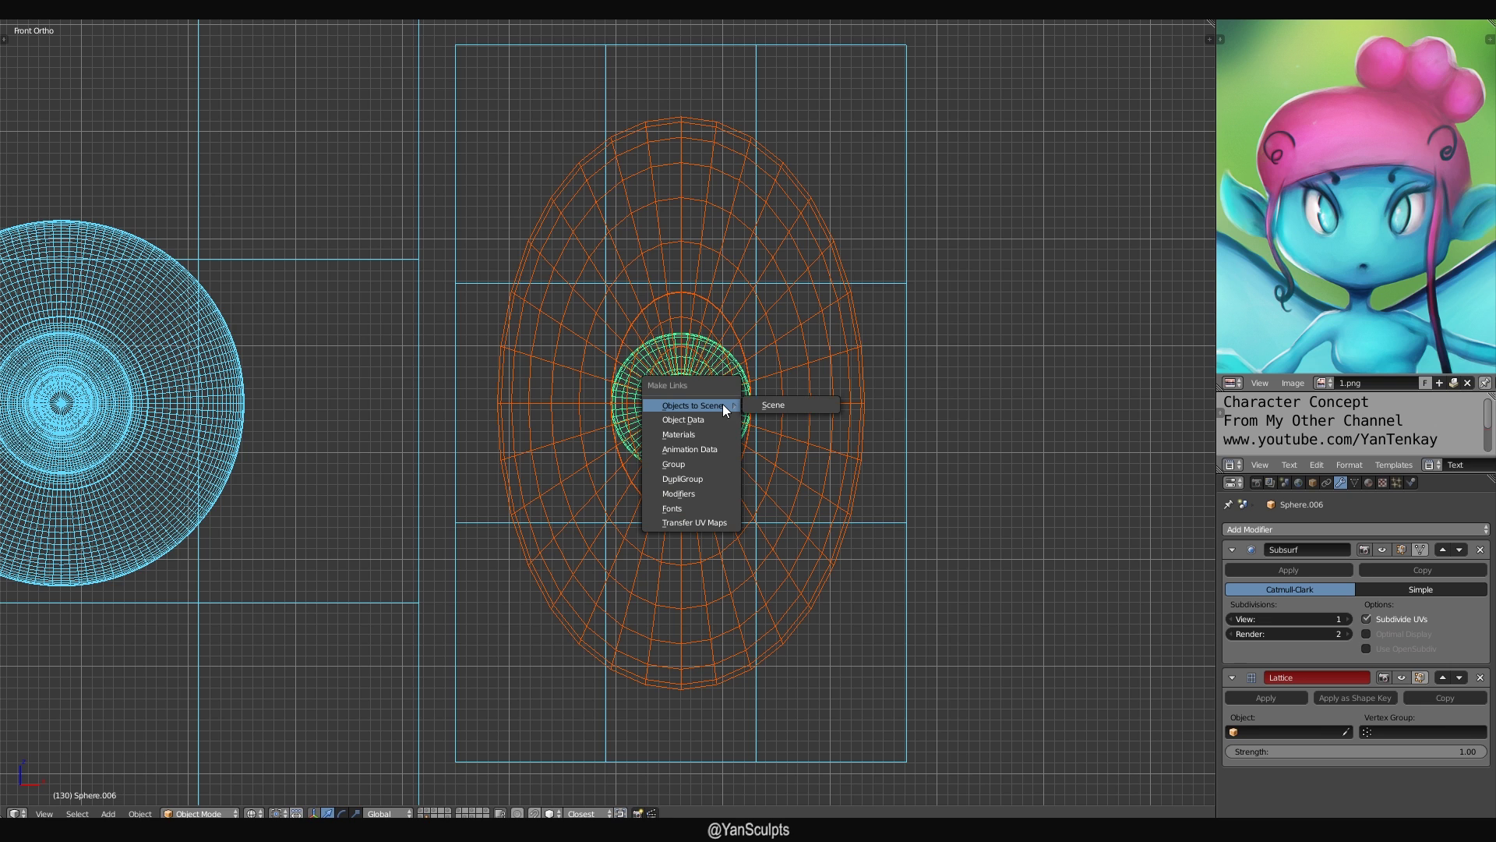
{"action": "right_click", "coordinate": [739, 392]}
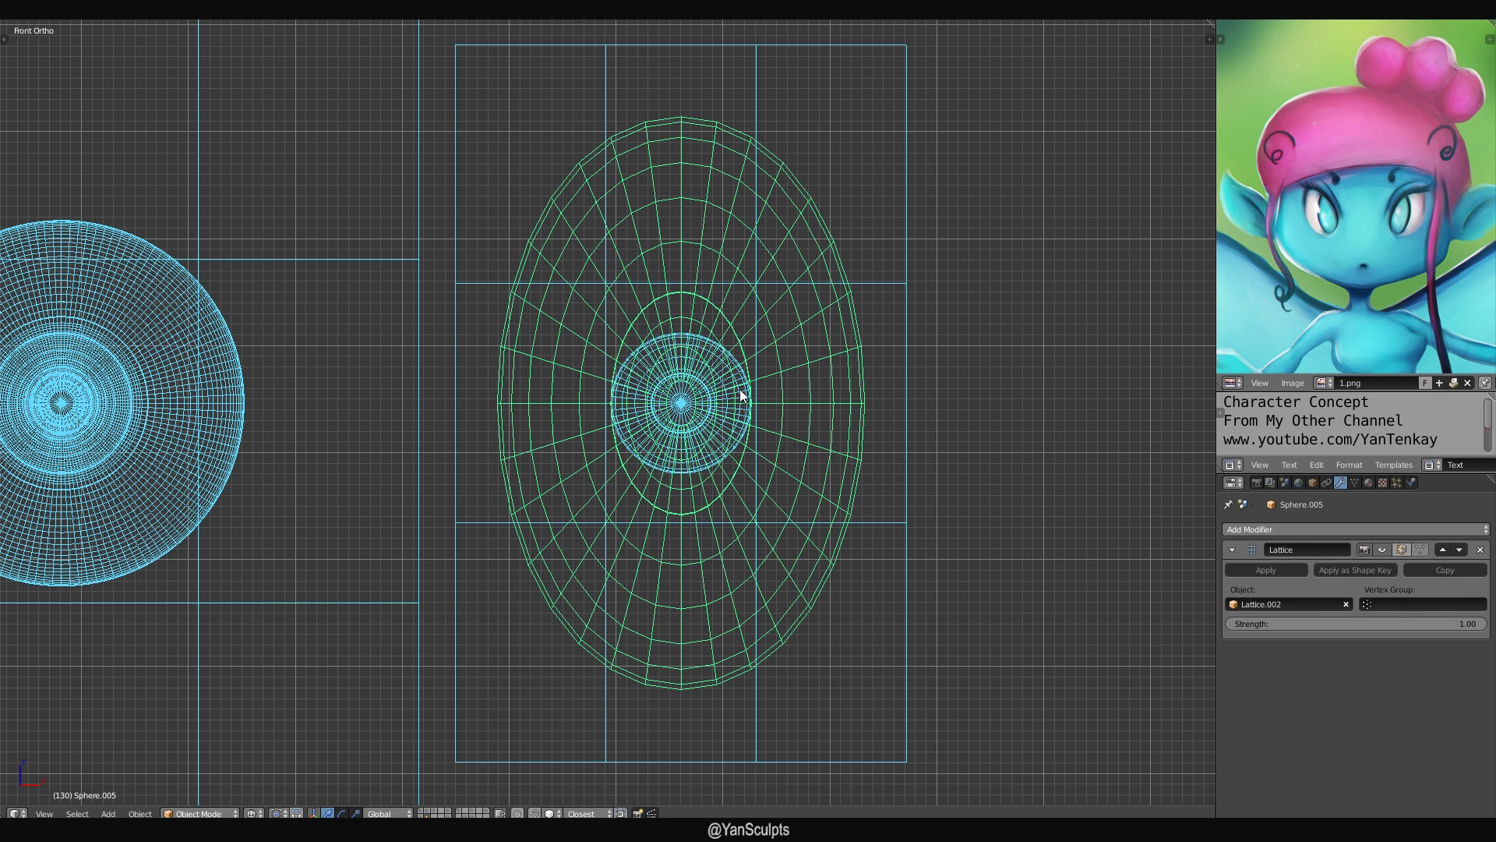
{"action": "right_click", "coordinate": [743, 382]}
{"action": "right_click", "coordinate": [794, 331], "text": "shift"}
{"action": "key", "text": "ctrl+l"}
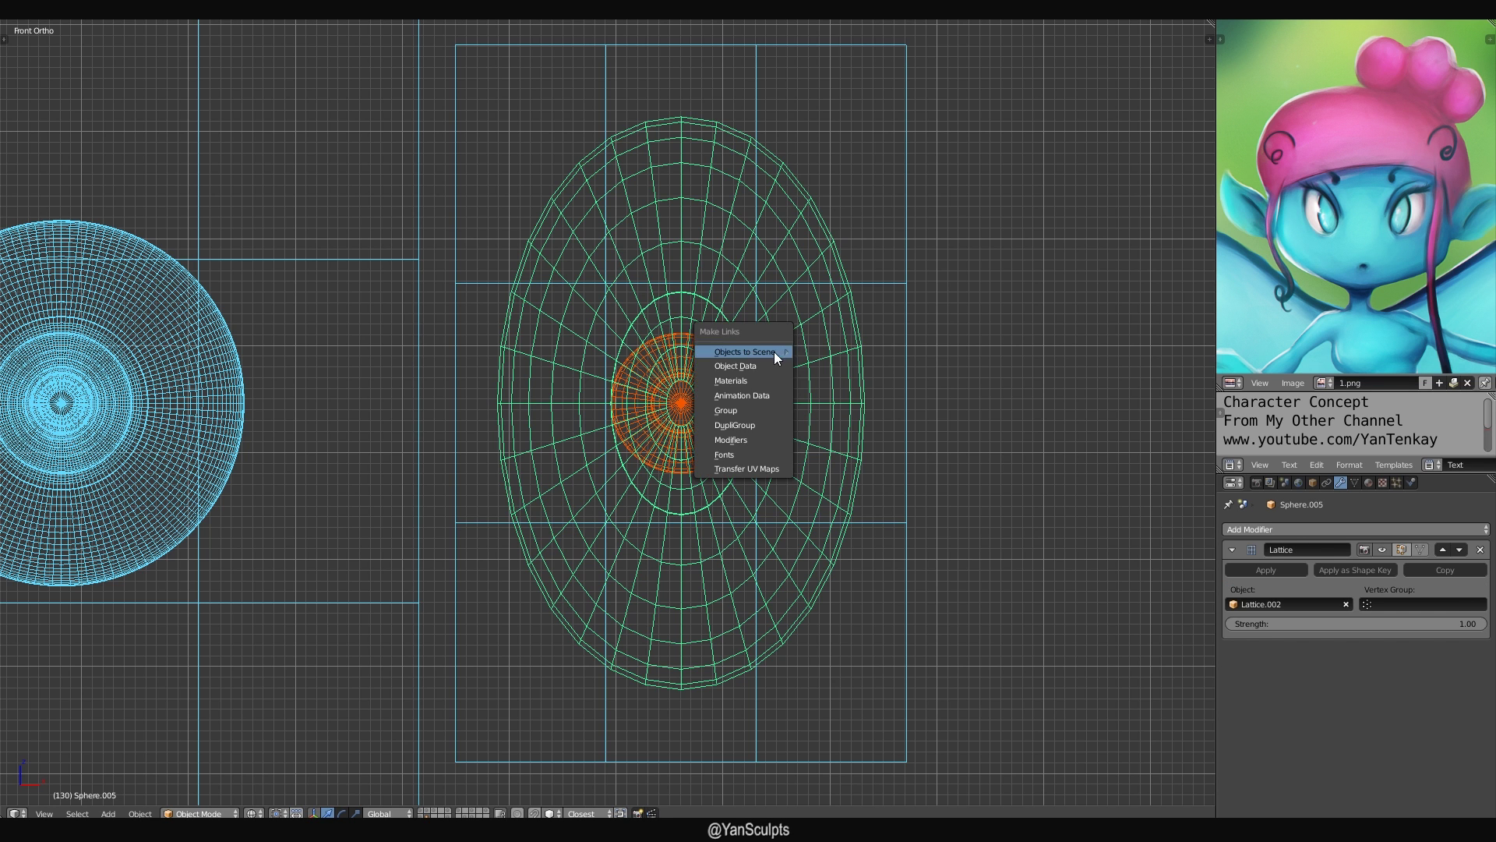
{"action": "left_click", "coordinate": [774, 376]}
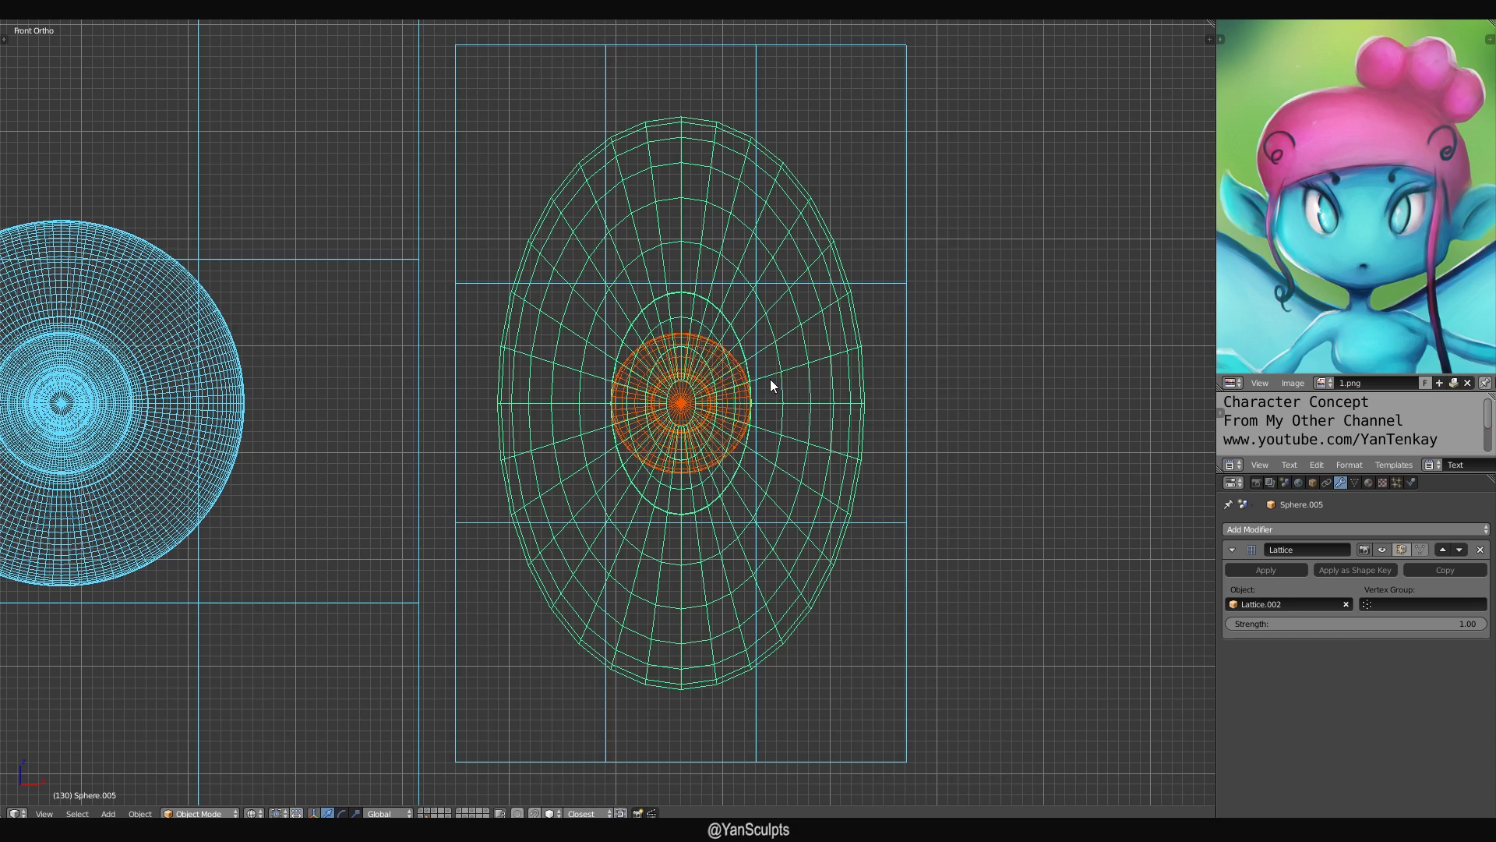
{"action": "middle_click_drag", "start_coordinate": [771, 379], "coordinate": [770, 379]}
Set the inner shell's Lattice modifier object to Lattice.002, and return to solid shading in front view.
{"action": "right_click", "coordinate": [730, 385]}
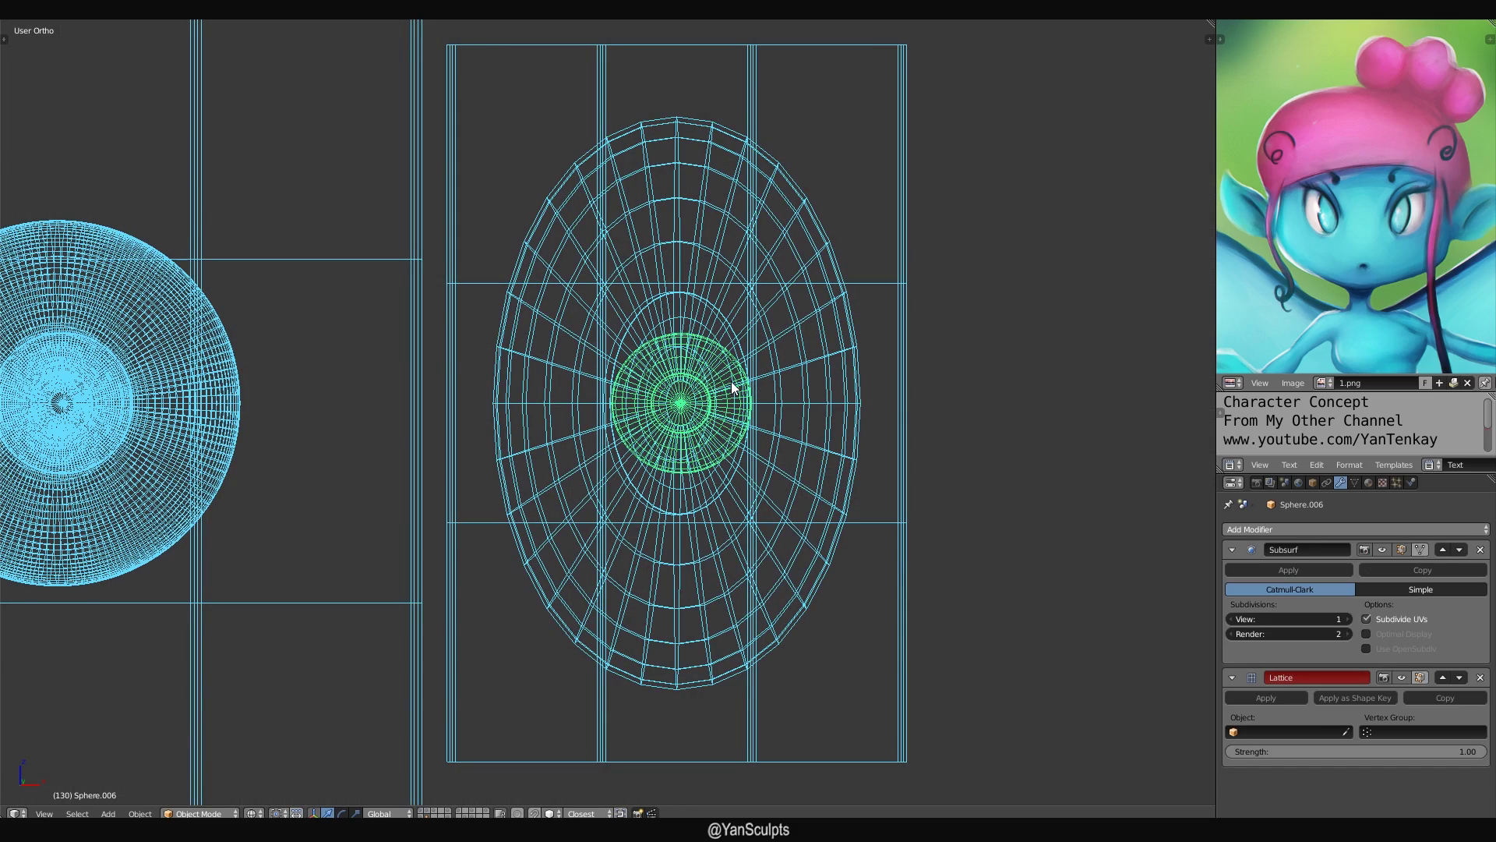
{"action": "key", "text": "KP_1"}
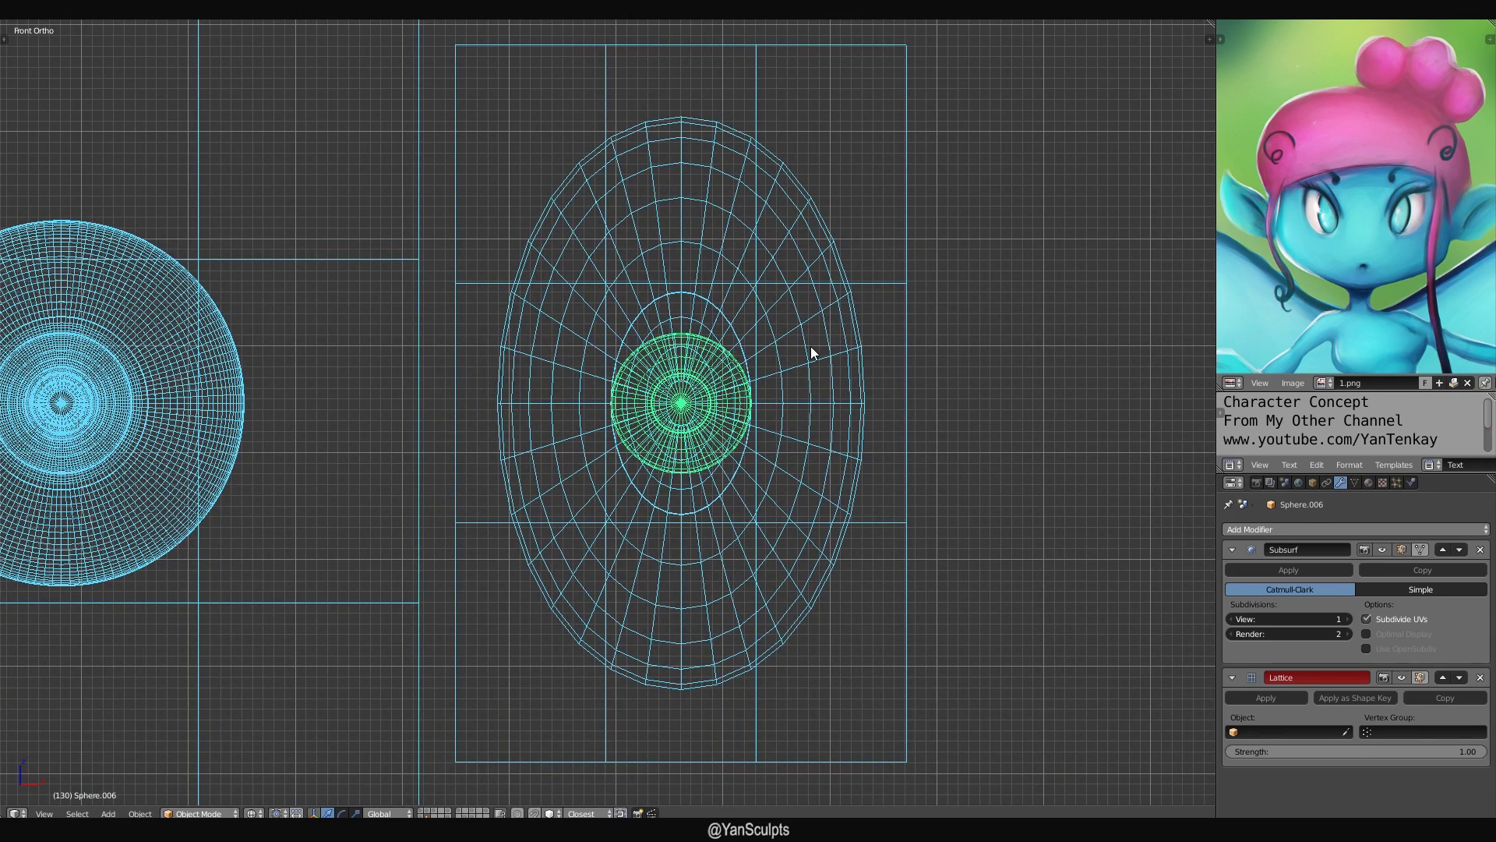
{"action": "right_click", "coordinate": [812, 348]}
{"action": "right_click", "coordinate": [740, 403]}
{"action": "left_click", "coordinate": [1297, 733]}
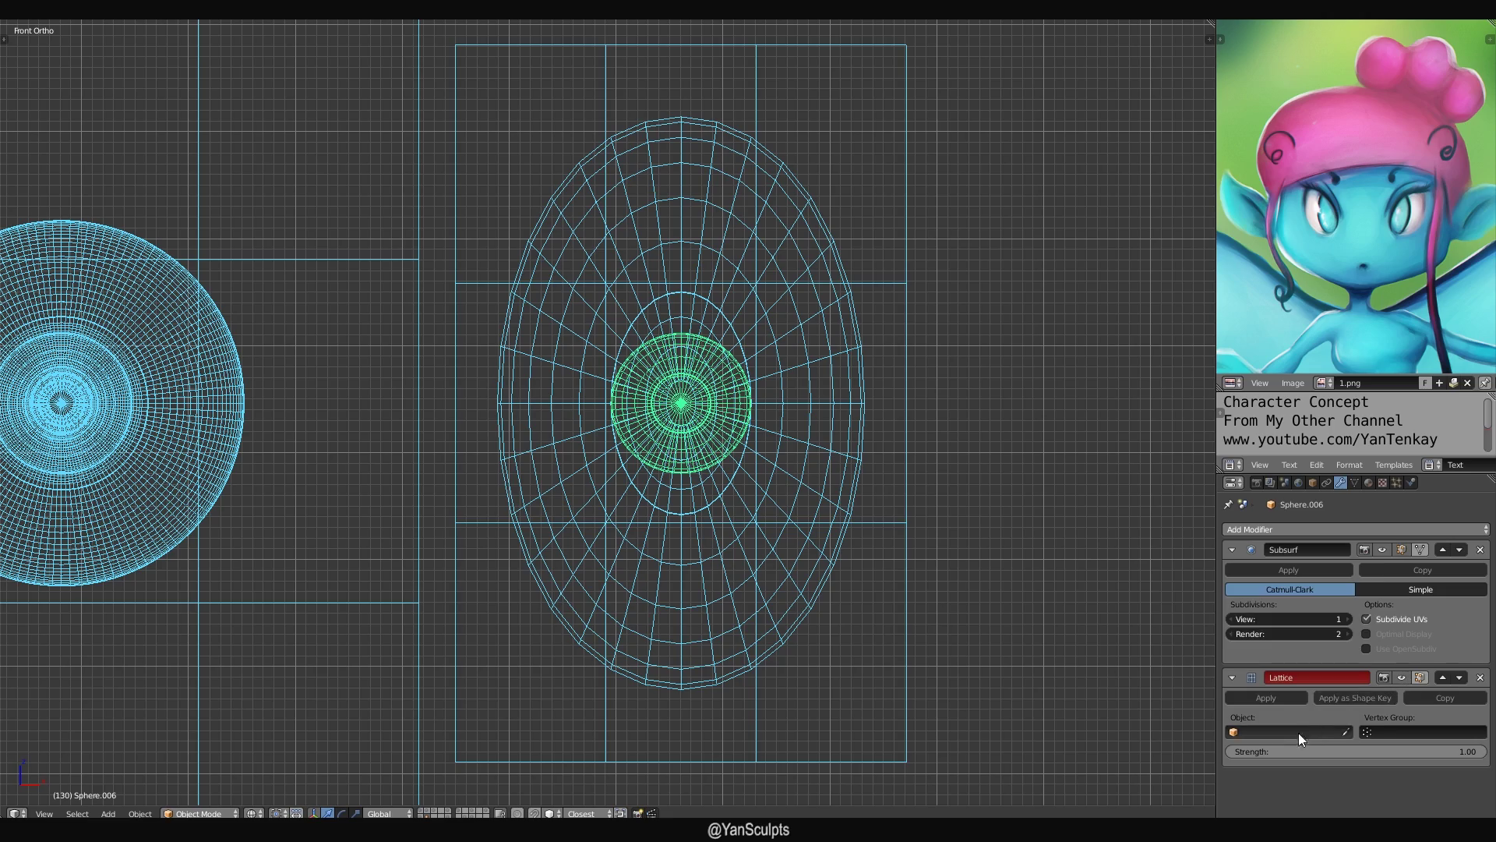
{"action": "left_click", "coordinate": [1266, 615]}
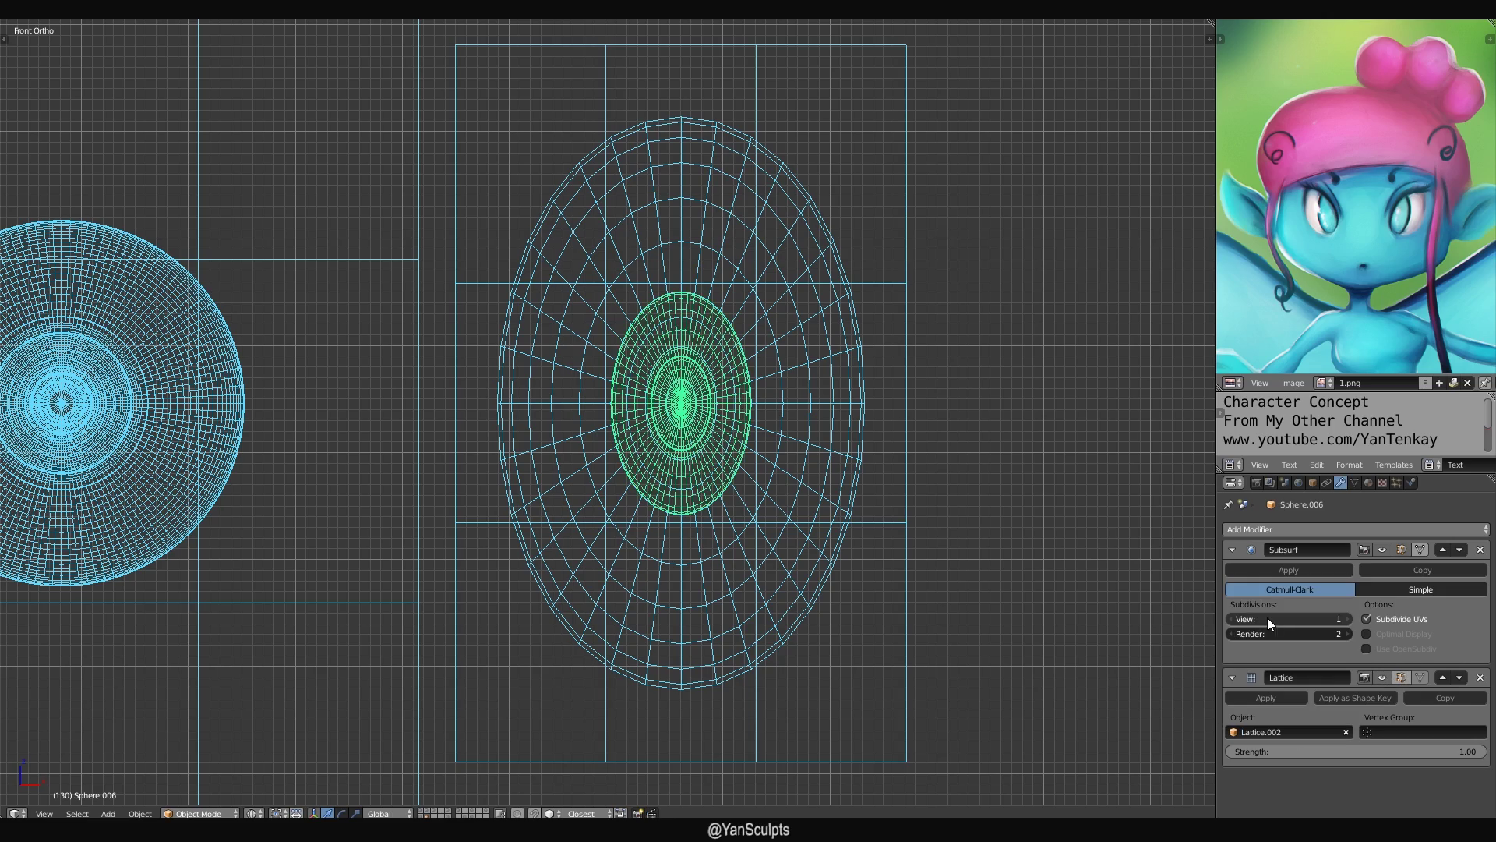
{"action": "scroll", "coordinate": [690, 455], "scroll_direction": "down", "scroll_amount": 3}
{"action": "mouse_move", "coordinate": [690, 455]}
{"action": "middle_mouse_down"}
{"action": "mouse_move", "coordinate": [754, 455]}
{"action": "mouse_move", "coordinate": [525, 474]}
{"action": "mouse_move", "coordinate": [704, 457]}
{"action": "middle_mouse_up"}
{"action": "key", "text": "z"}
{"action": "key", "text": "KP_1"}
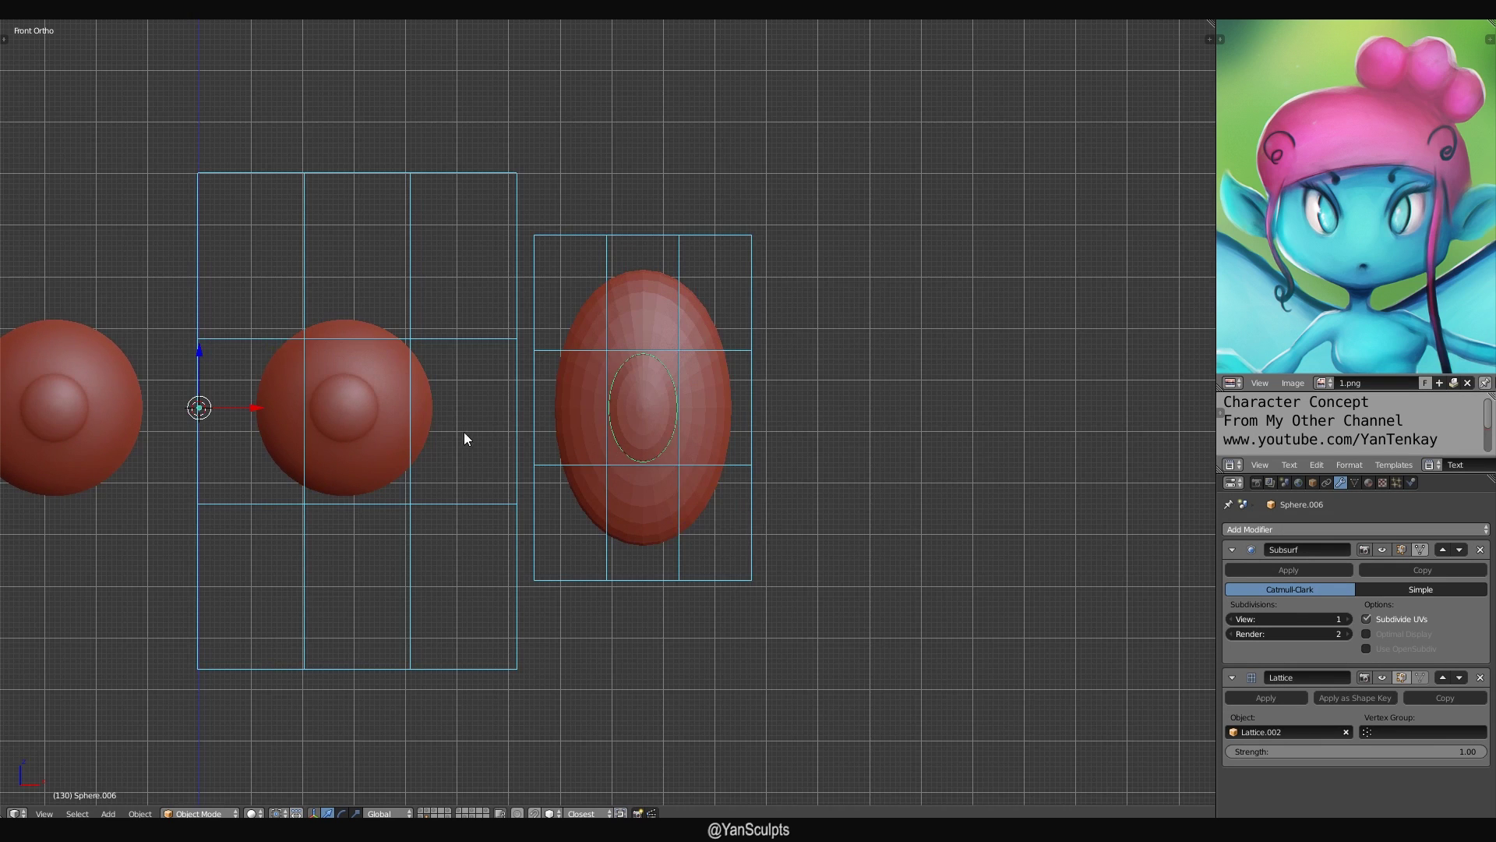
Enable viewport display of the Lattice modifiers on the reference eyes' sclera and iris, and compare them with the new eye.
{"action": "right_click", "coordinate": [485, 439]}
{"action": "left_click", "coordinate": [1370, 550]}
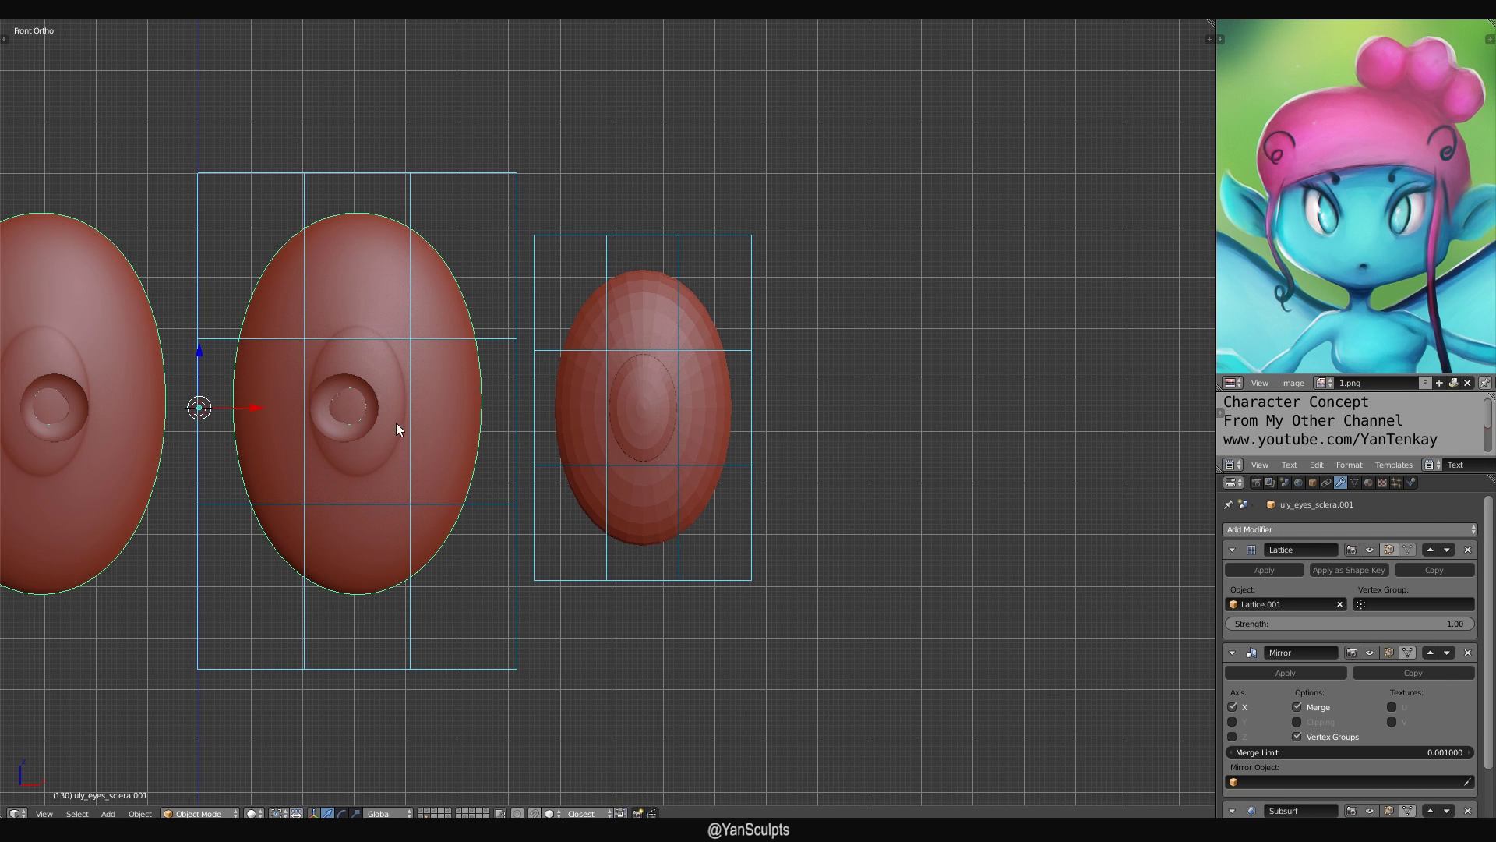
{"action": "left_click", "coordinate": [1384, 551]}
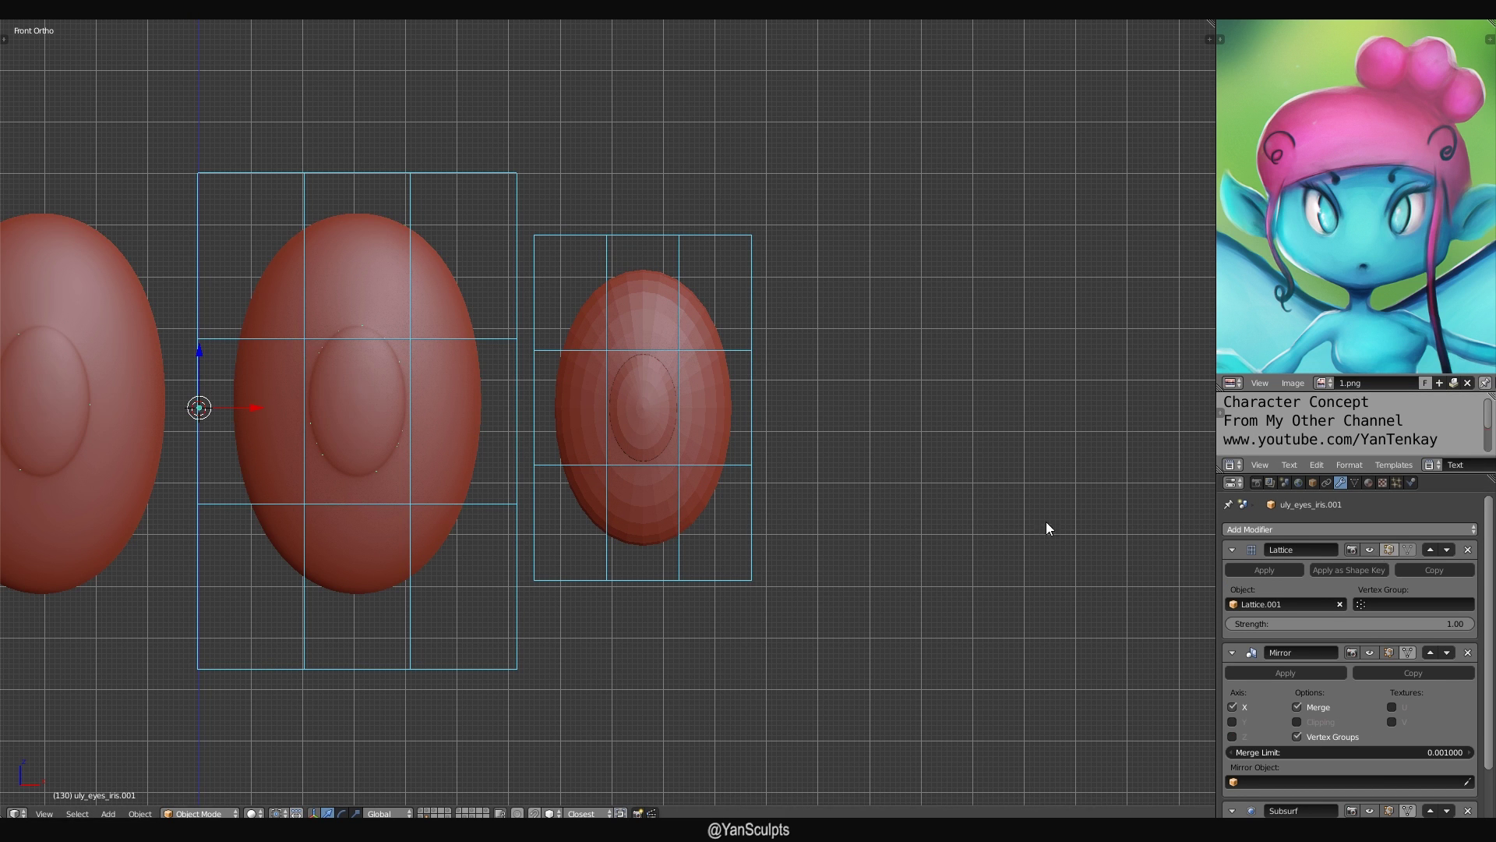
{"action": "middle_click_drag", "start_coordinate": [1046, 521], "coordinate": [914, 377]}
{"action": "scroll", "coordinate": [914, 379], "scroll_direction": "down", "scroll_amount": 2}
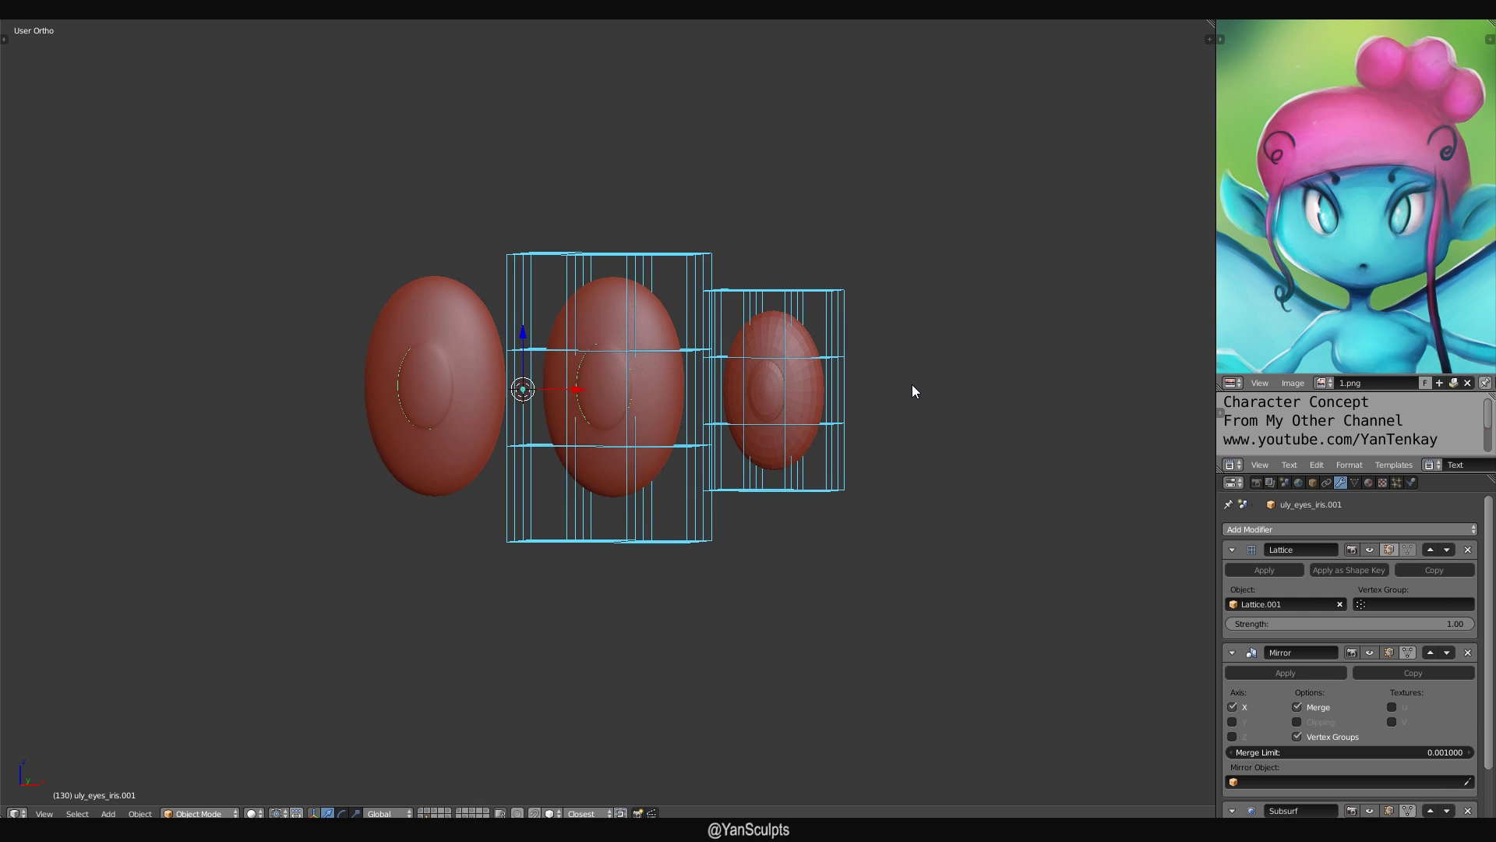
{"action": "scroll", "coordinate": [908, 384], "scroll_direction": "up", "scroll_amount": 4}
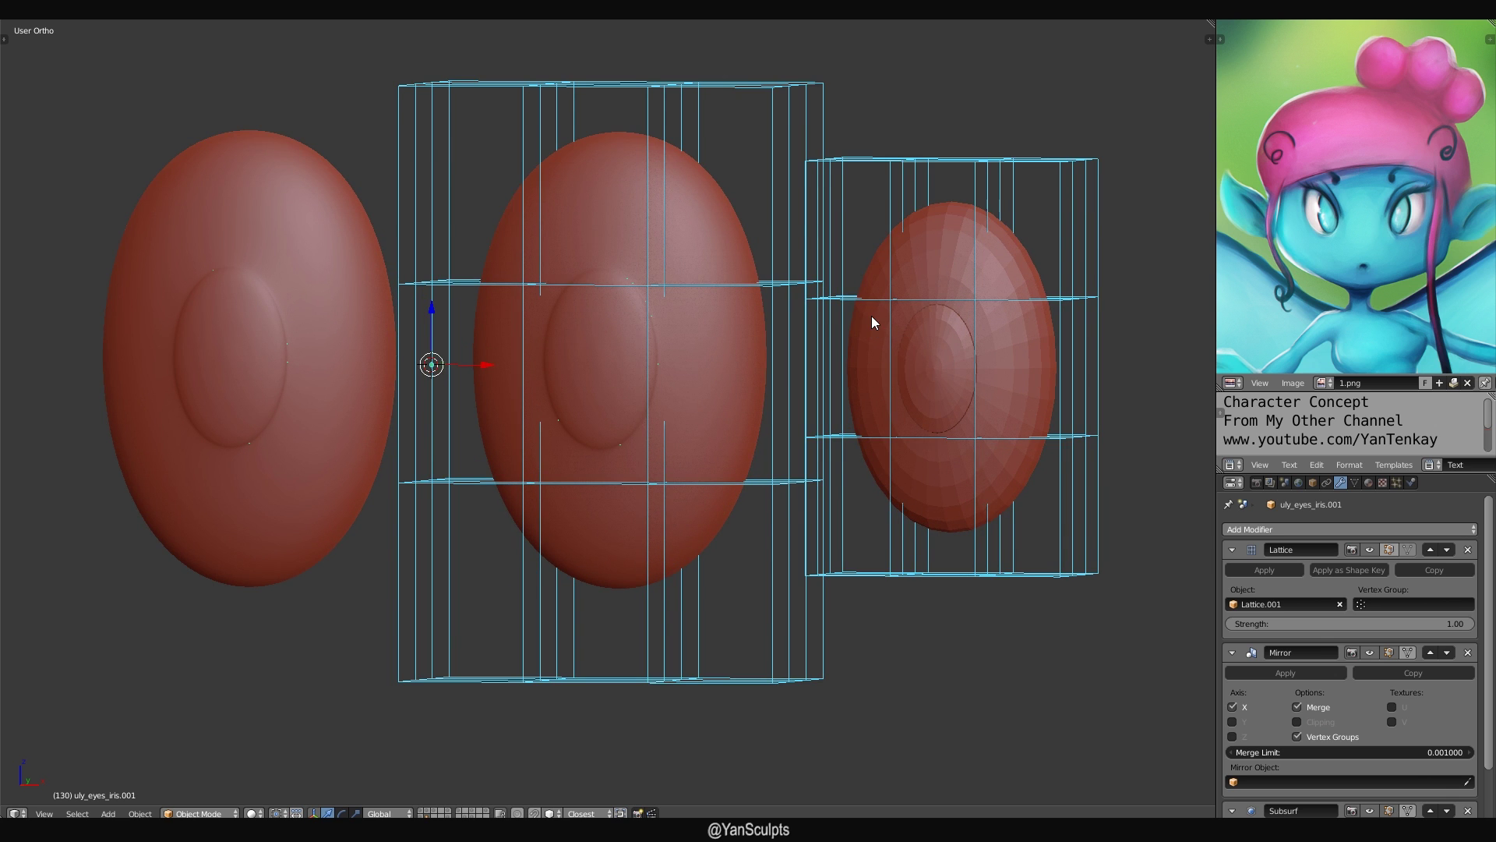